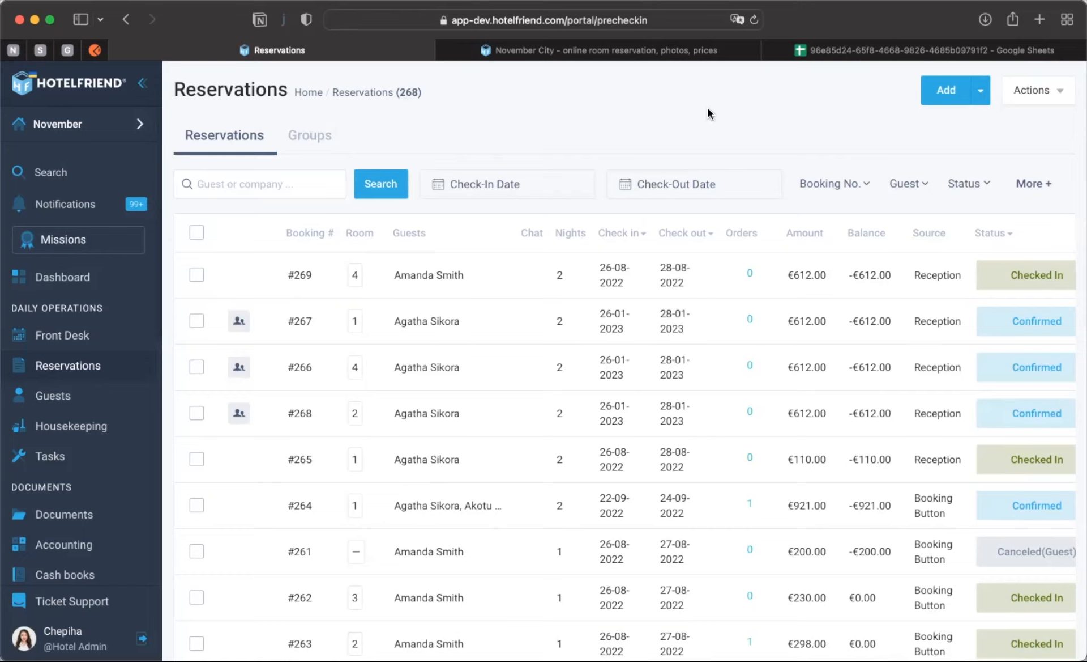
# Open the charges of the checked-in room 4 reservation at the head of the list and start splitting all of its charges.
pyautogui.click(474, 274)
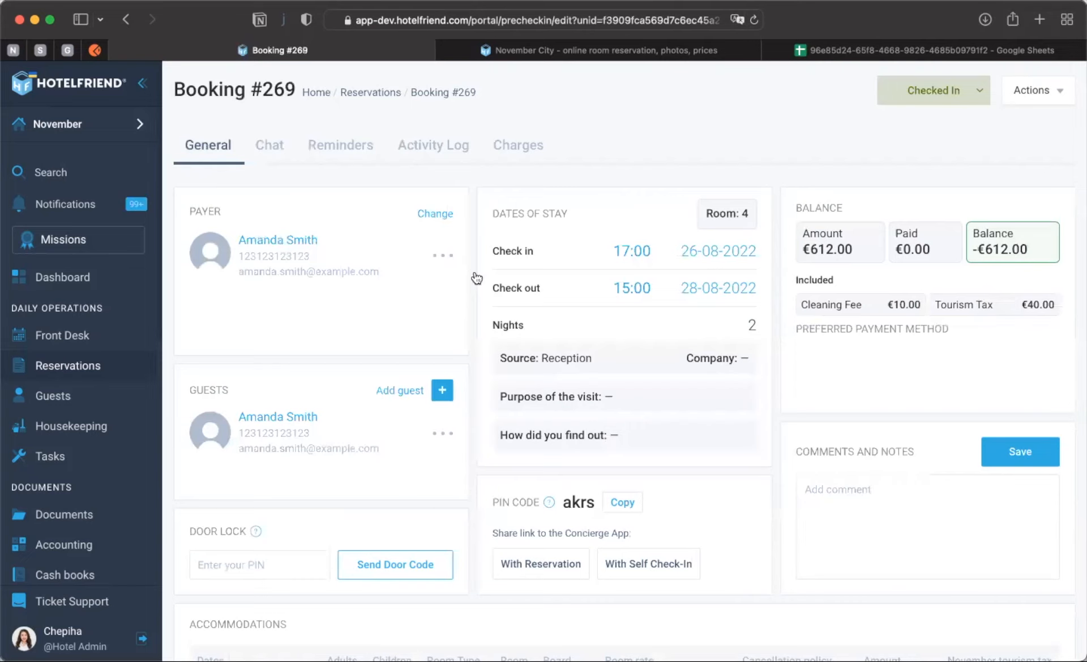
pyautogui.click(525, 142)
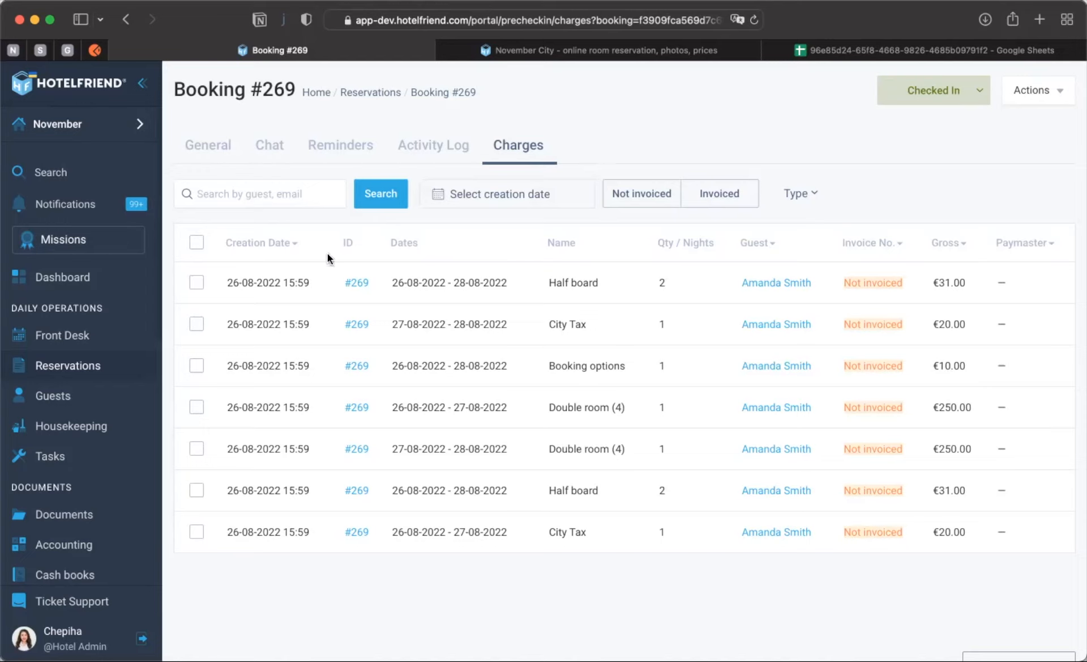
pyautogui.click(198, 245)
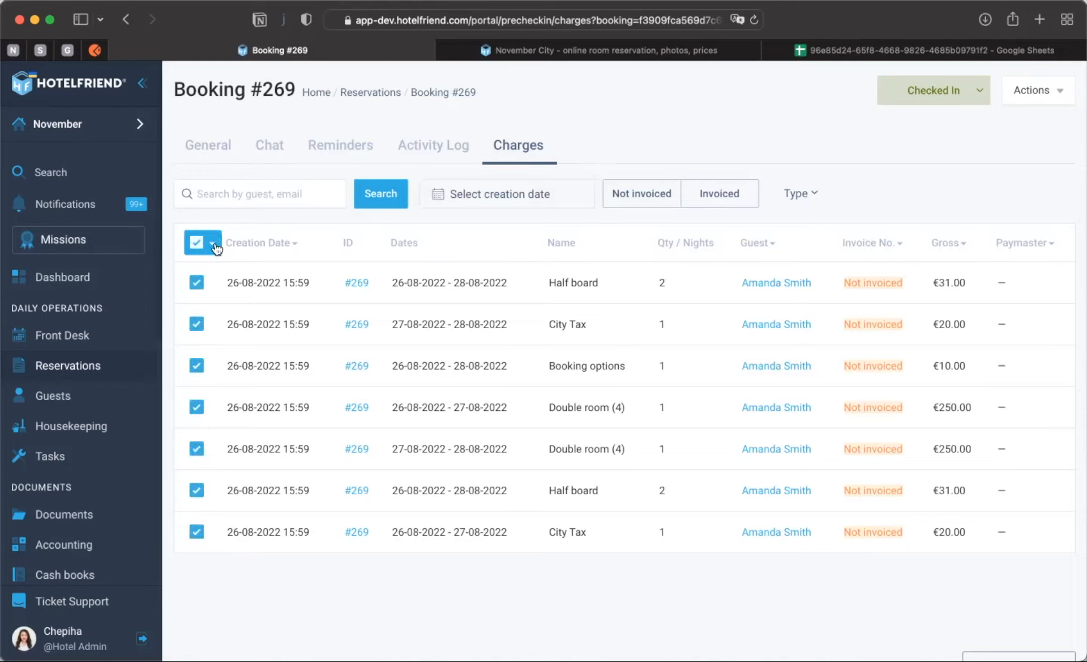
pyautogui.click(214, 245)
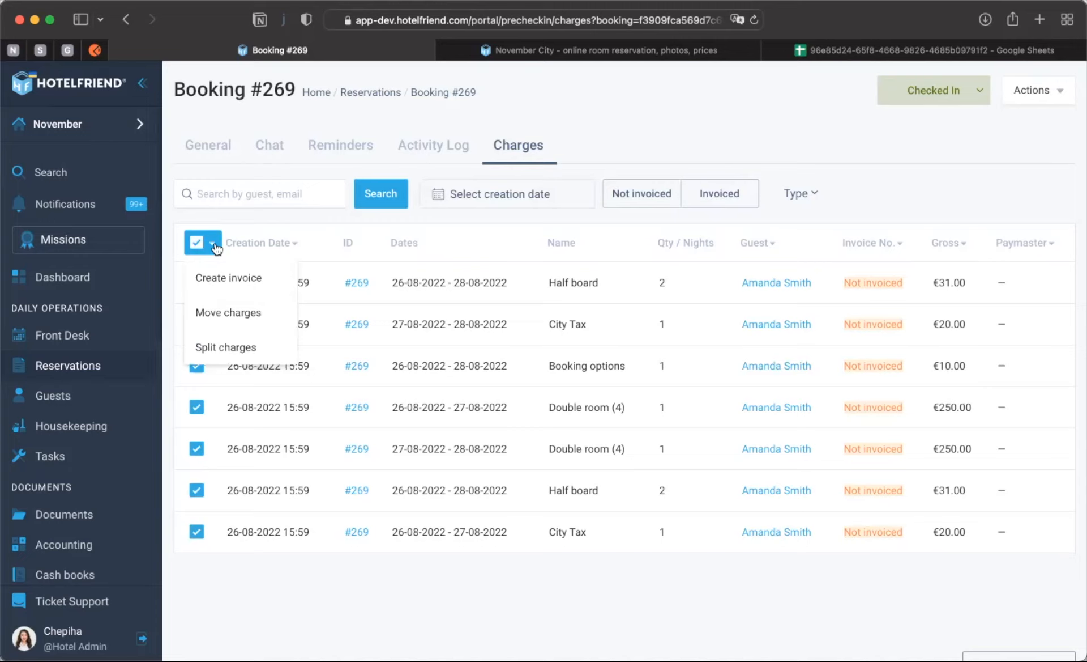
pyautogui.click(224, 348)
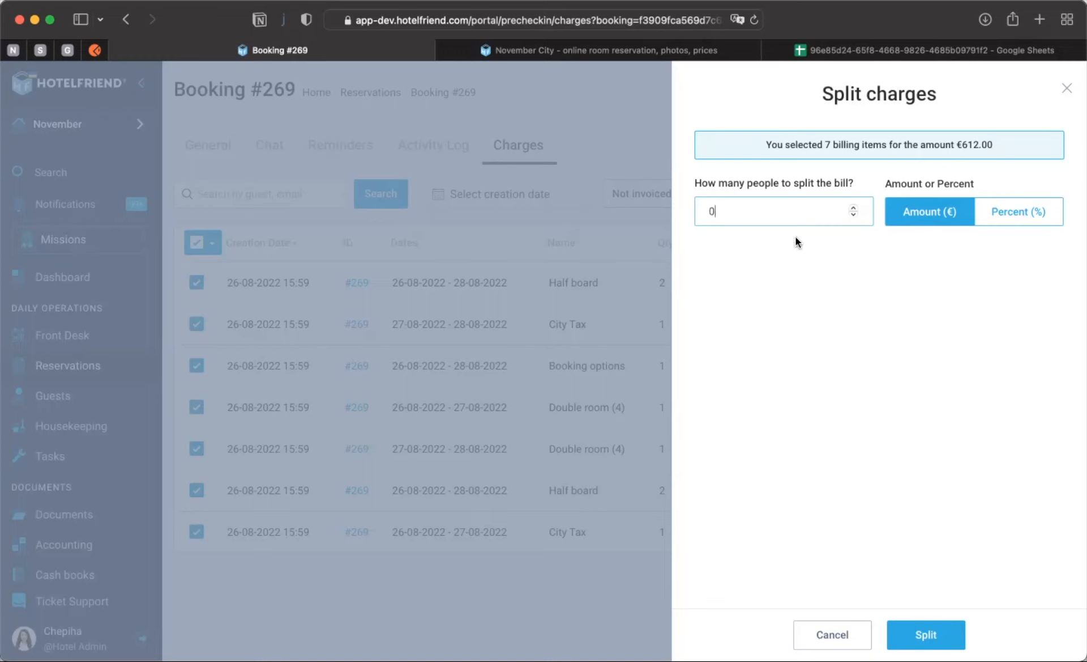
# Set the number of people splitting the bill to 2.
pyautogui.press('BackSpace')
pyautogui.write('2')
pyautogui.press('BackSpace')
pyautogui.write('3')
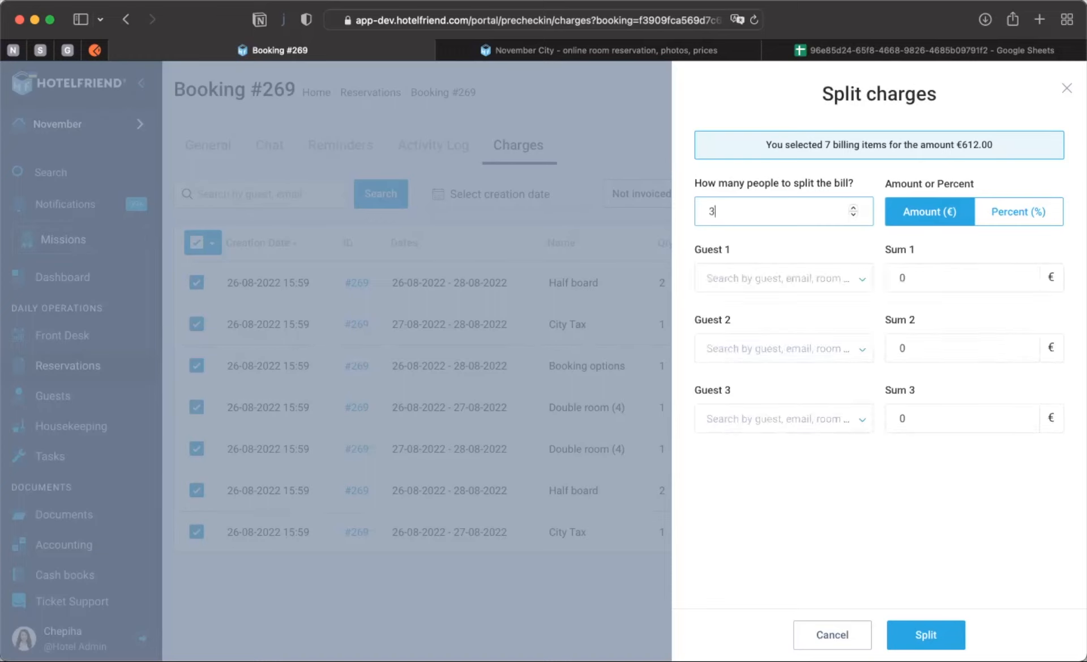
pyautogui.press('BackSpace')
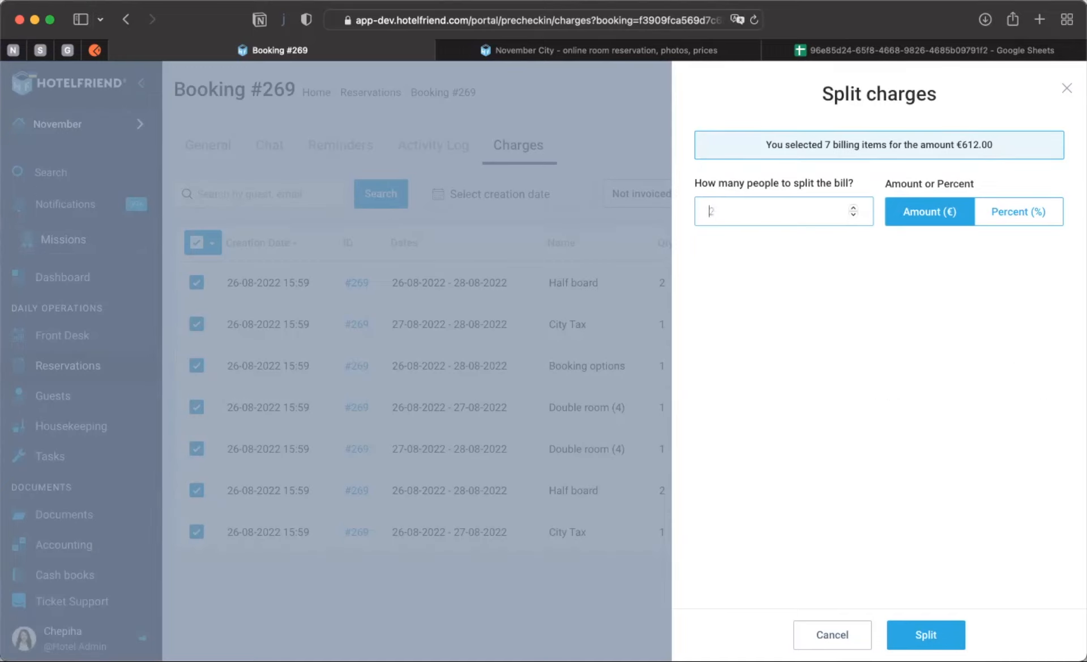
pyautogui.write('2')
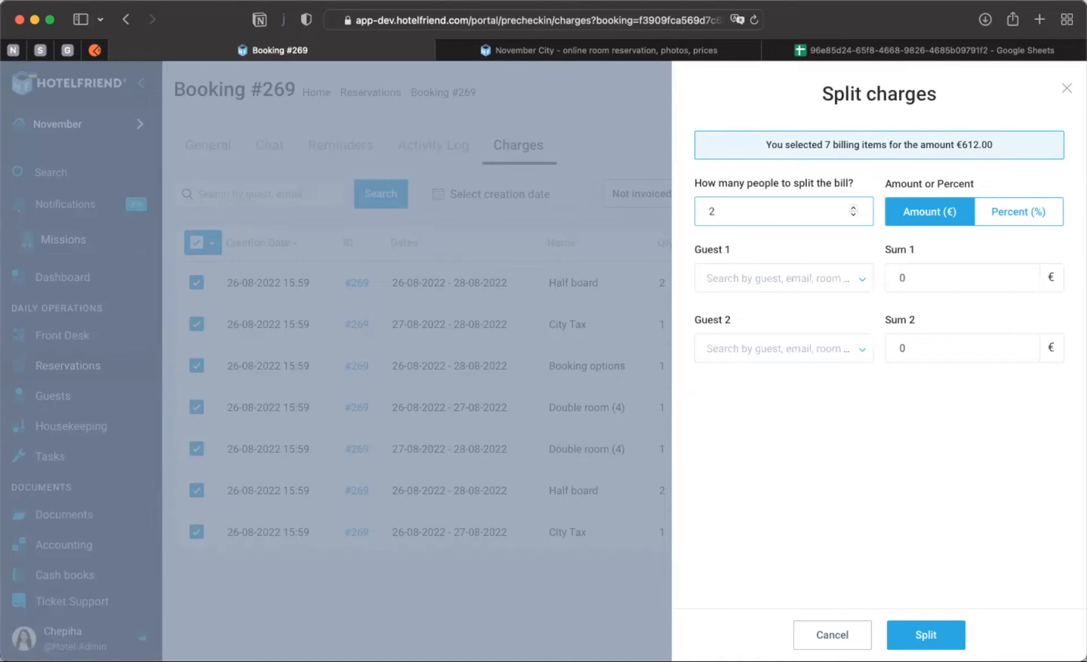
# Assign the booking's payer as Guest 1, divide the bill by percent, and give that guest a 50% part.
pyautogui.click(776, 278)
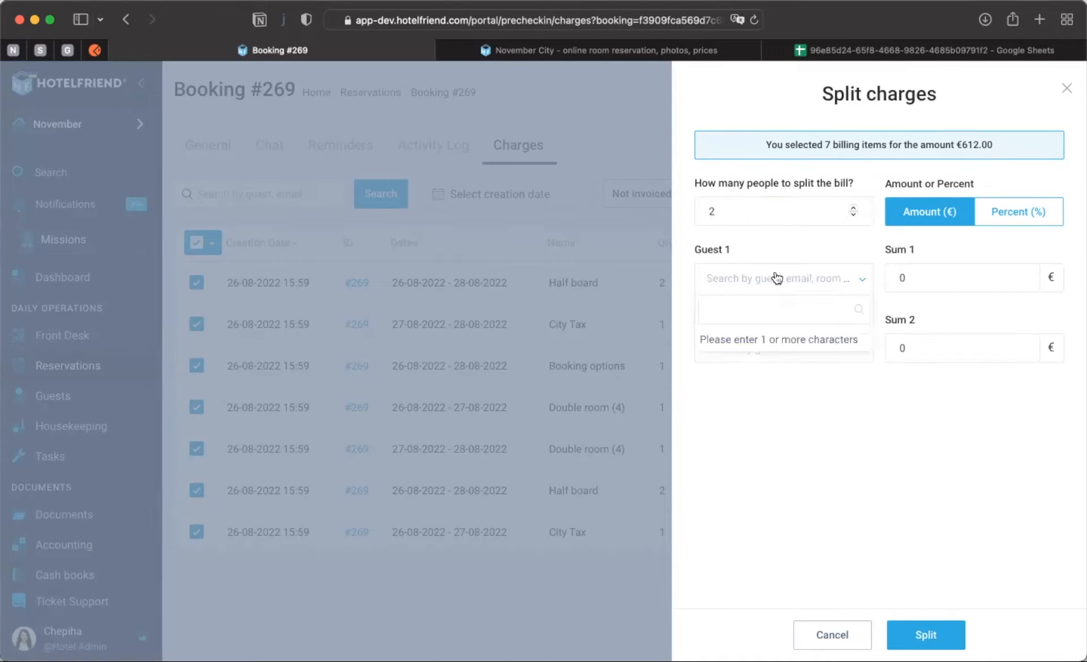
pyautogui.write('ama')
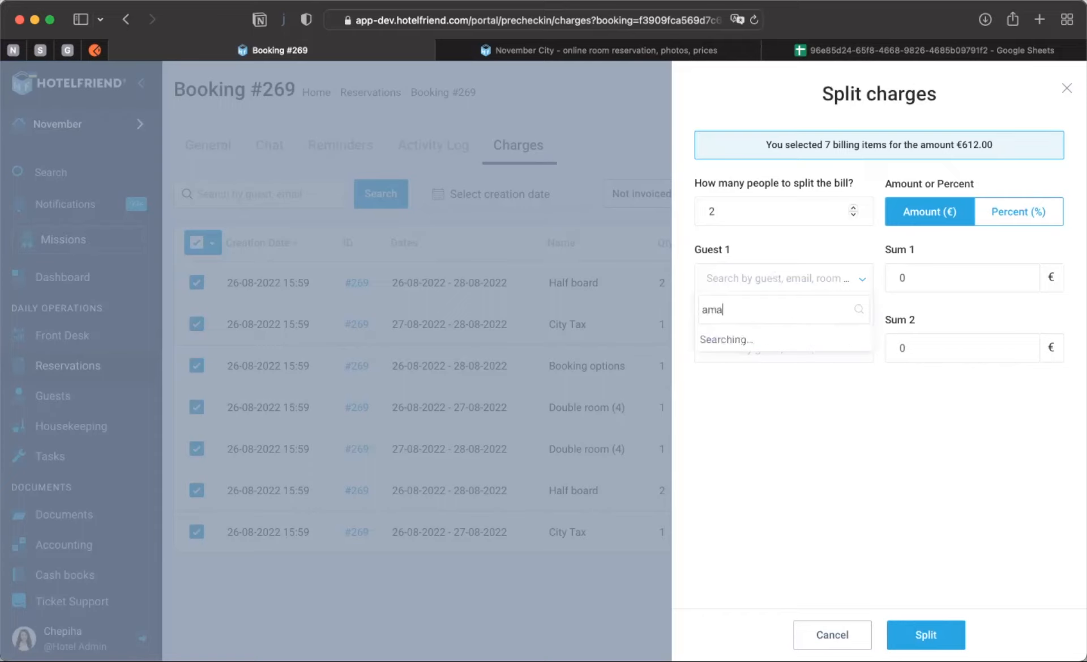
pyautogui.press('Return')
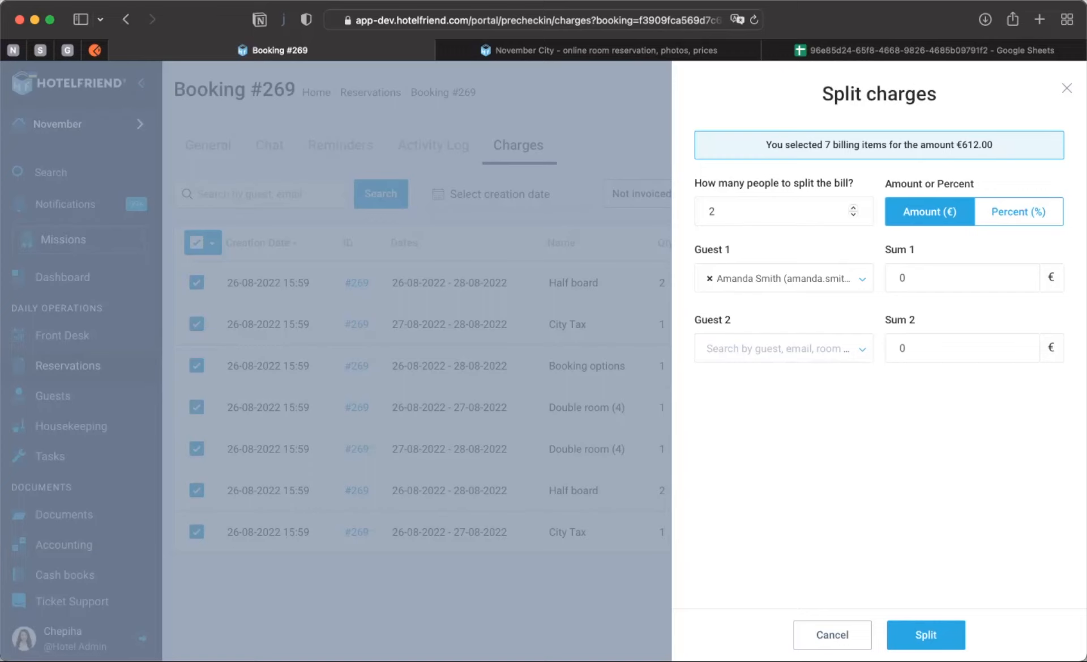
pyautogui.click(982, 220)
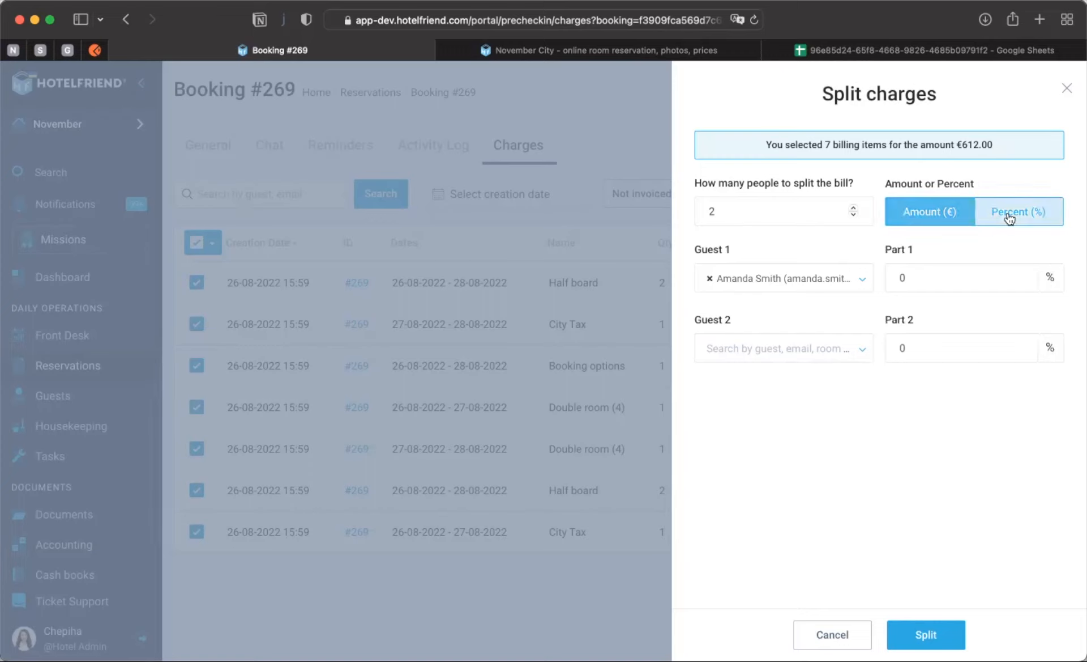
pyautogui.click(901, 277)
pyautogui.write('50')
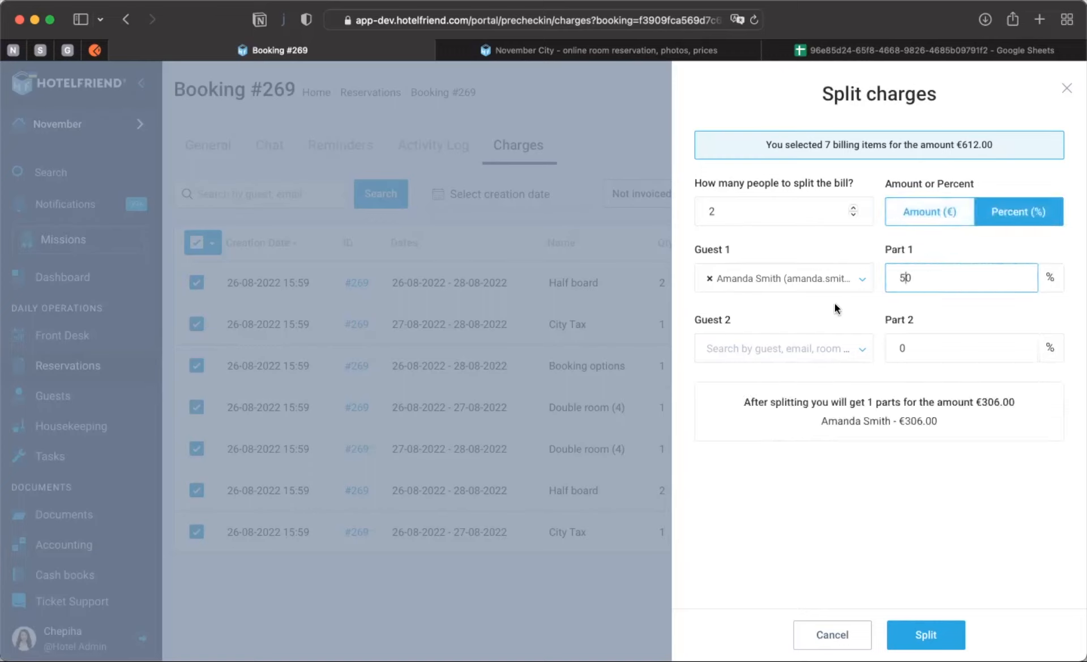
# Find the second guest by first name, assign them as Guest 2, and set their part to 50%.
pyautogui.click(759, 355)
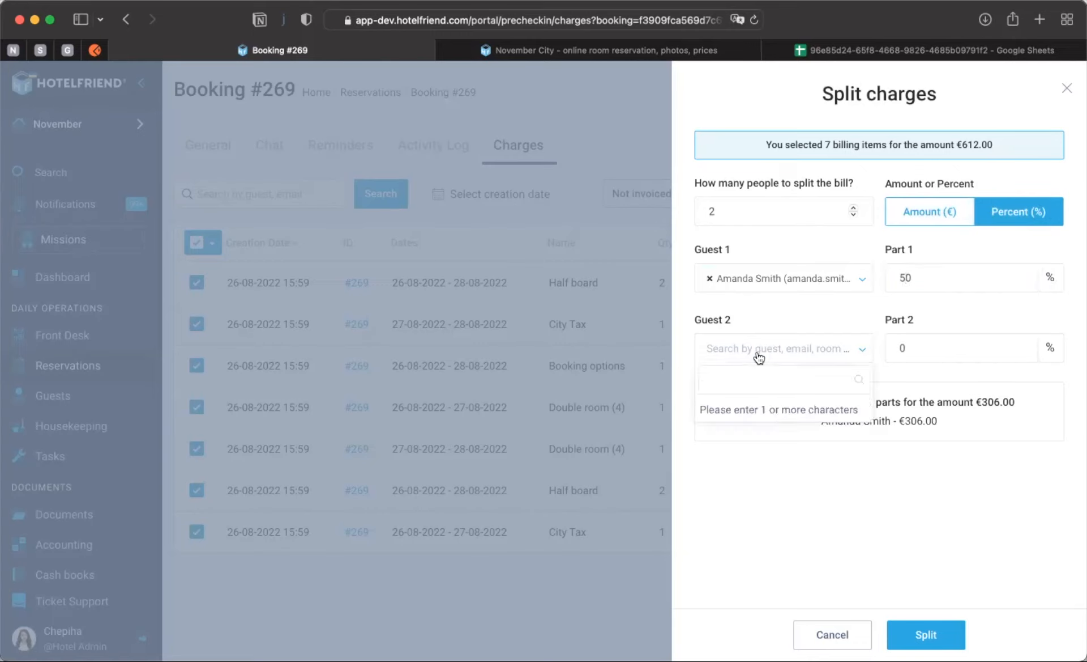
pyautogui.write('aga')
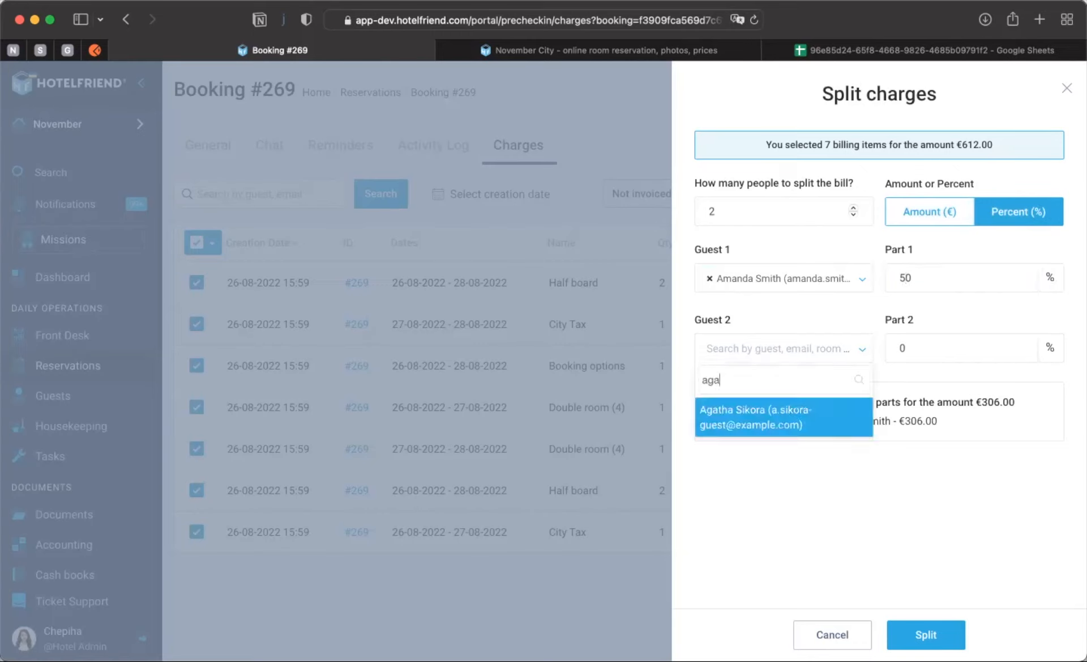
pyautogui.press('Return')
pyautogui.click(901, 348)
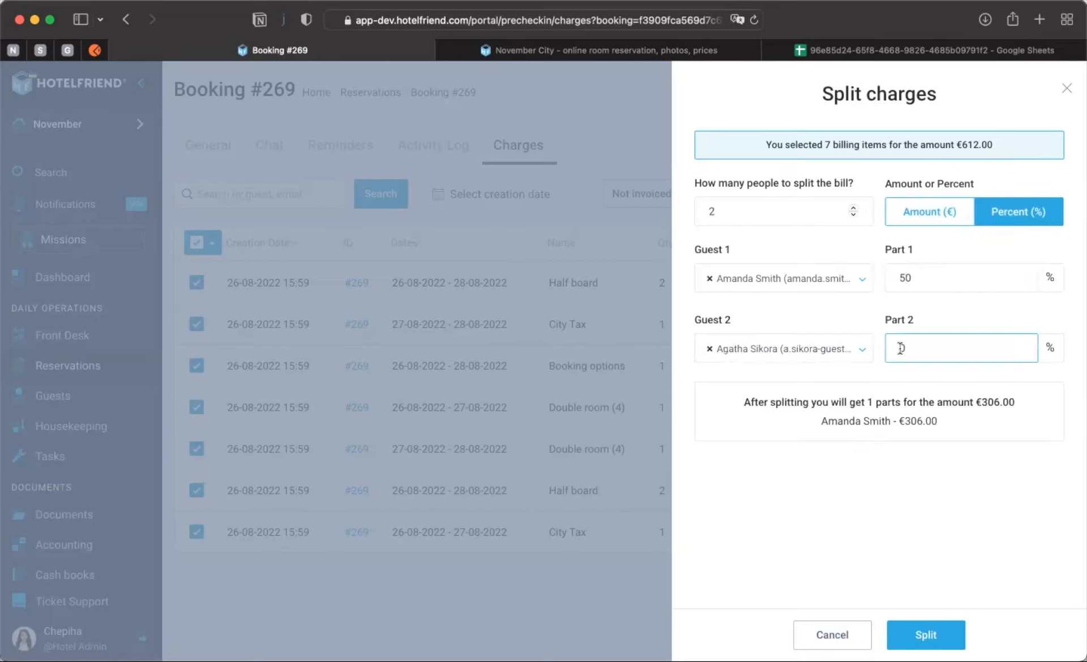
pyautogui.write('50')
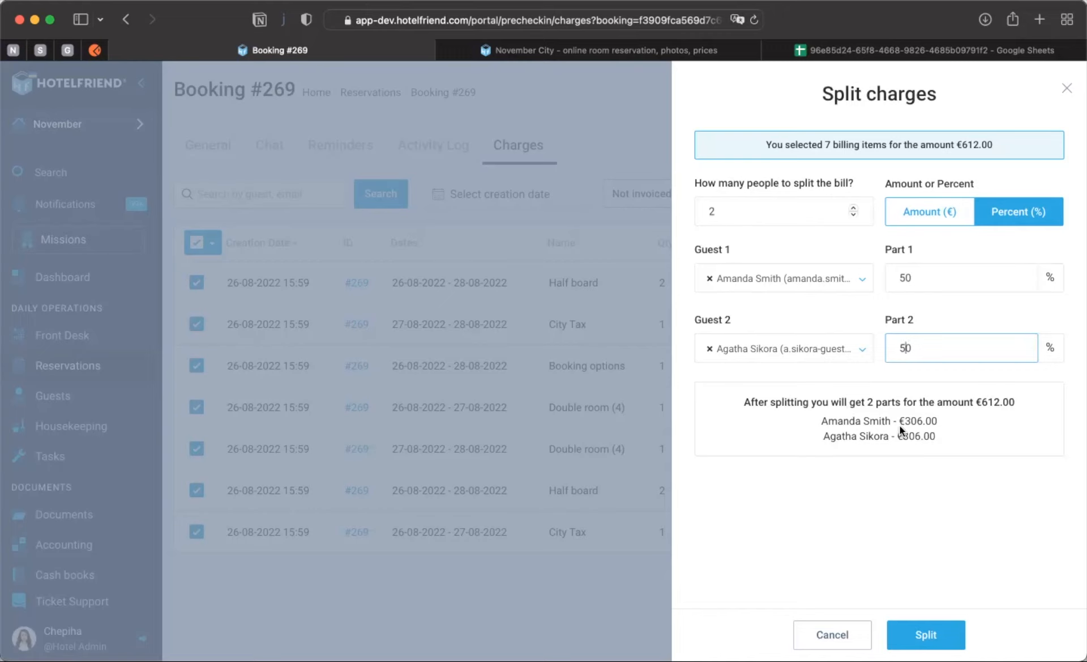
# Change the shares to 60% for Guest 2 and 40% for Guest 1, and carry out the split.
pyautogui.click(906, 348)
pyautogui.press('BackSpace')
pyautogui.write('6')
pyautogui.click(905, 283)
pyautogui.press('BackSpace')
pyautogui.write('4')
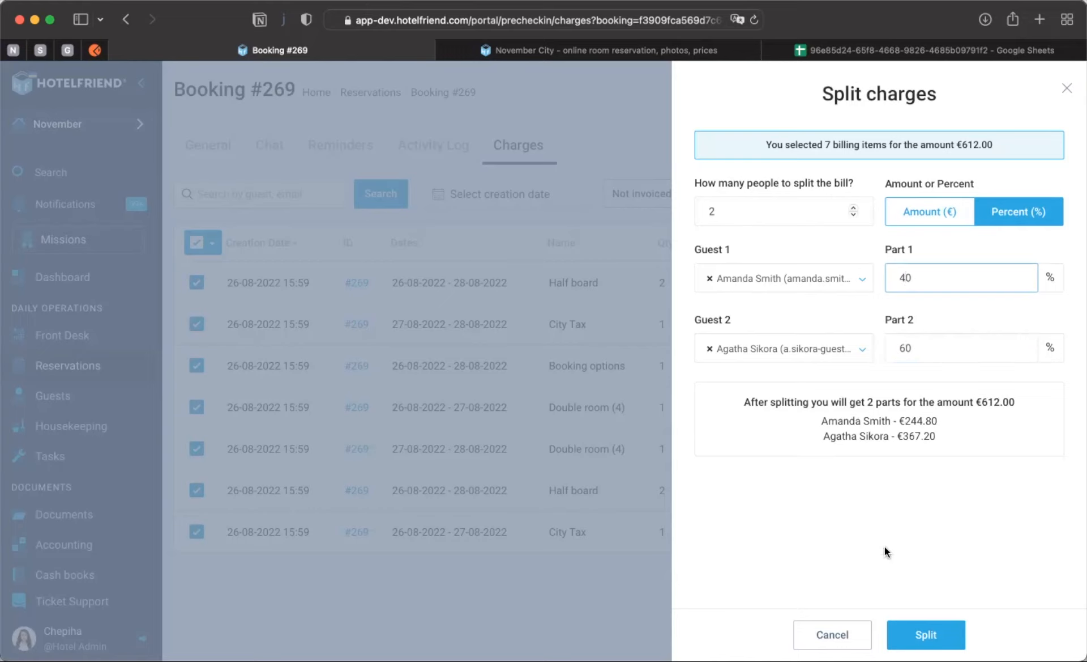
pyautogui.click(913, 624)
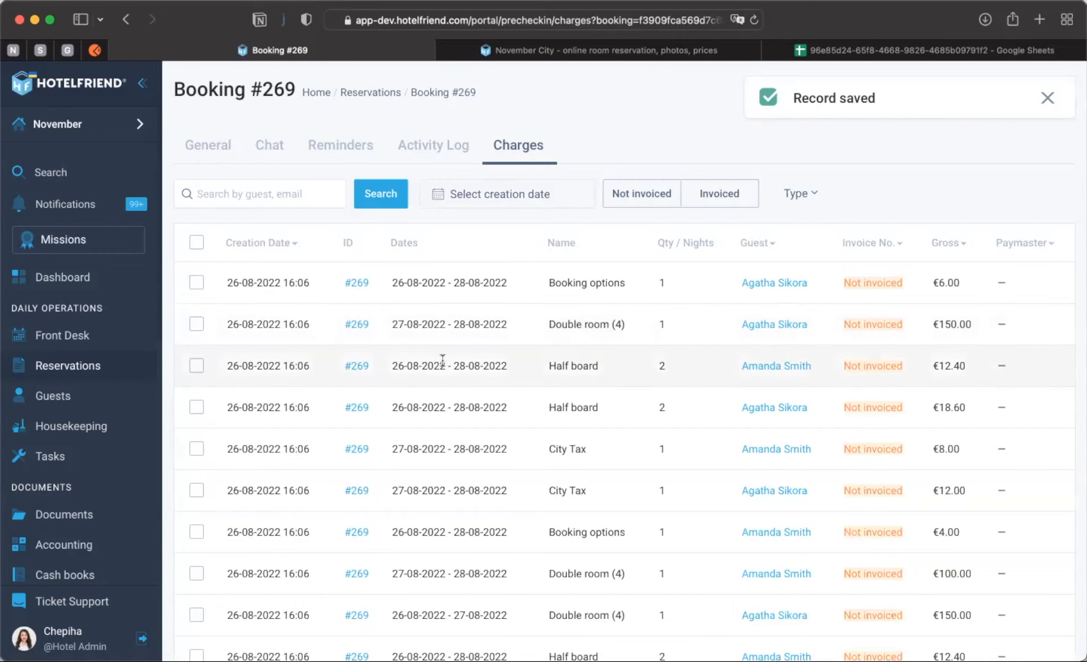
# Review the split charges and sort them by guest to examine how each item is divided between the two guests.
pyautogui.scroll(-3, 443, 362)
pyautogui.scroll(-2, 443, 362)
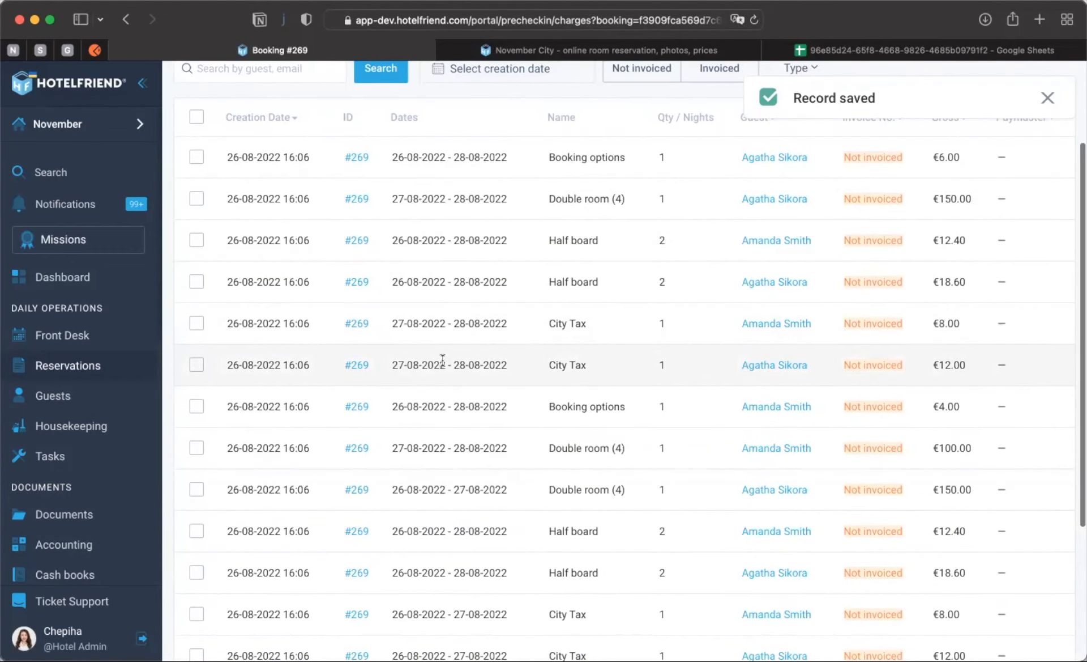
pyautogui.scroll(-6, 443, 360)
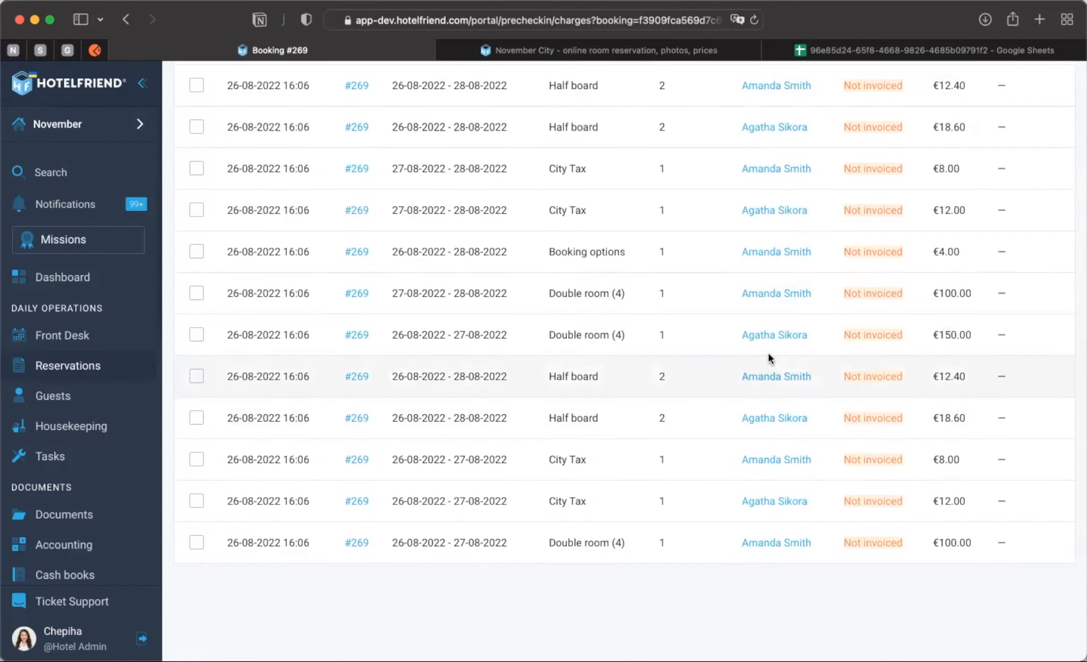
pyautogui.scroll(6, 769, 327)
pyautogui.scroll(3, 770, 331)
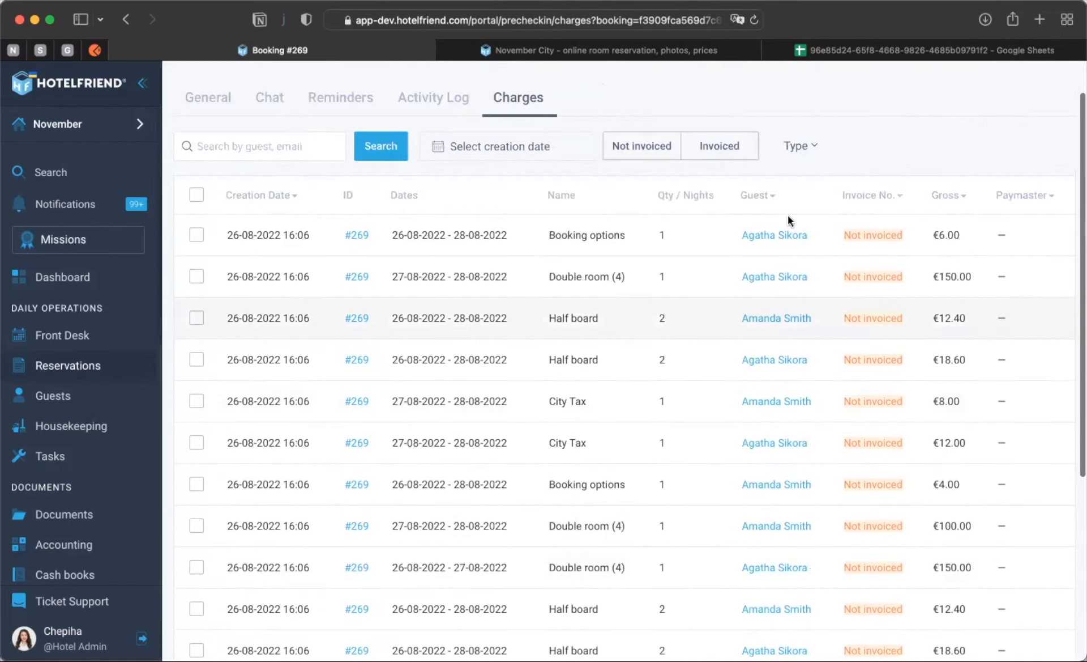
pyautogui.click(760, 192)
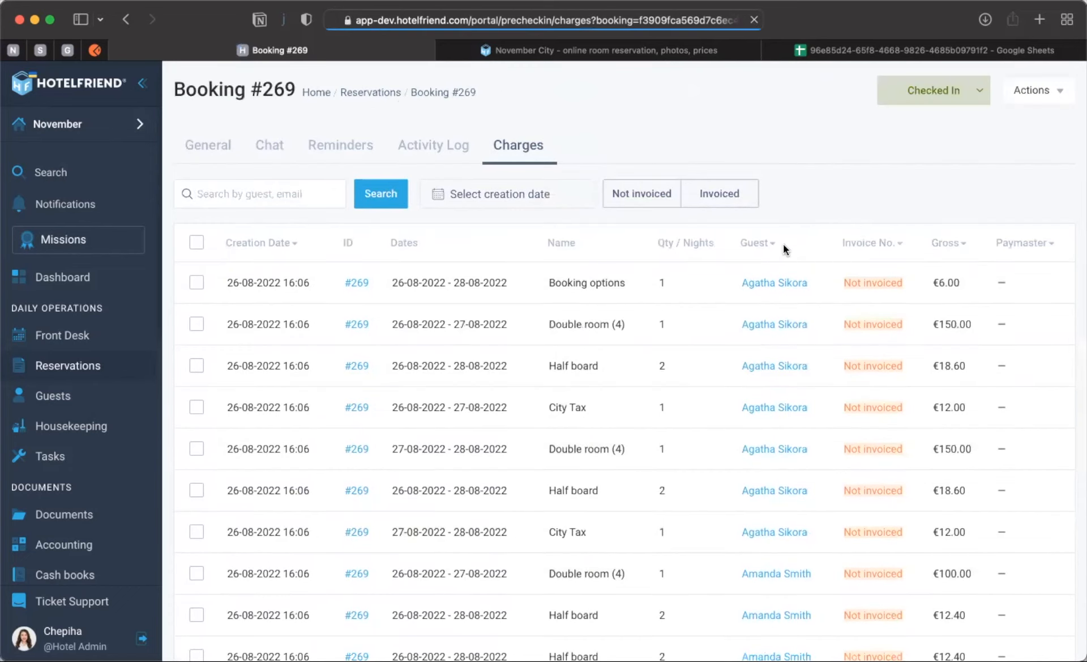
pyautogui.scroll(-1, 781, 542)
pyautogui.scroll(-6, 781, 541)
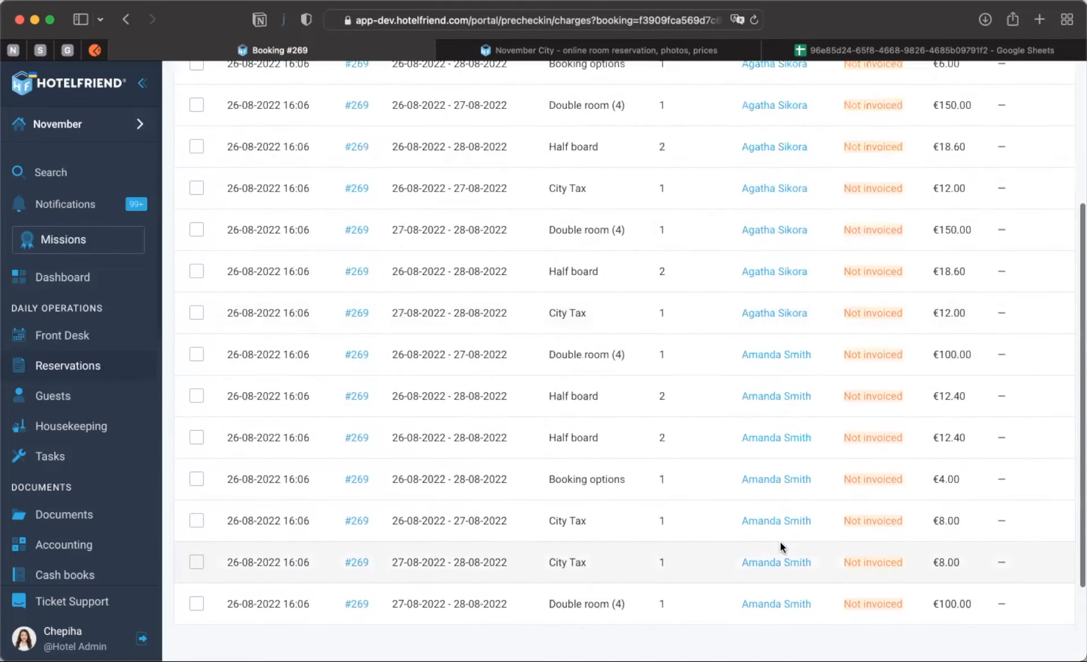
pyautogui.scroll(3, 781, 541)
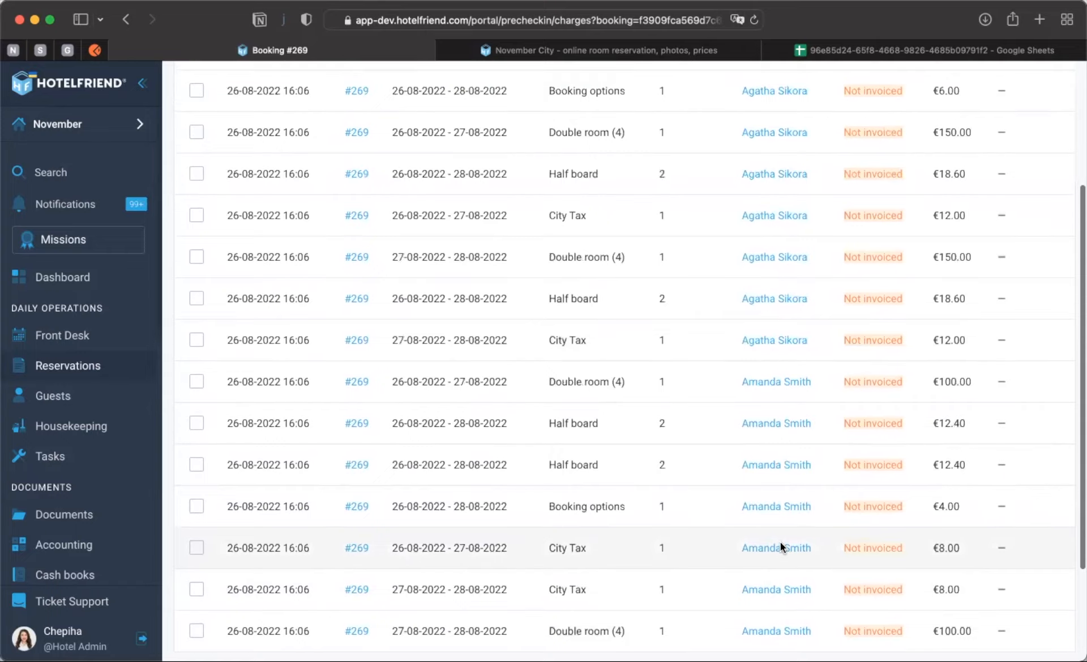
pyautogui.scroll(1, 781, 541)
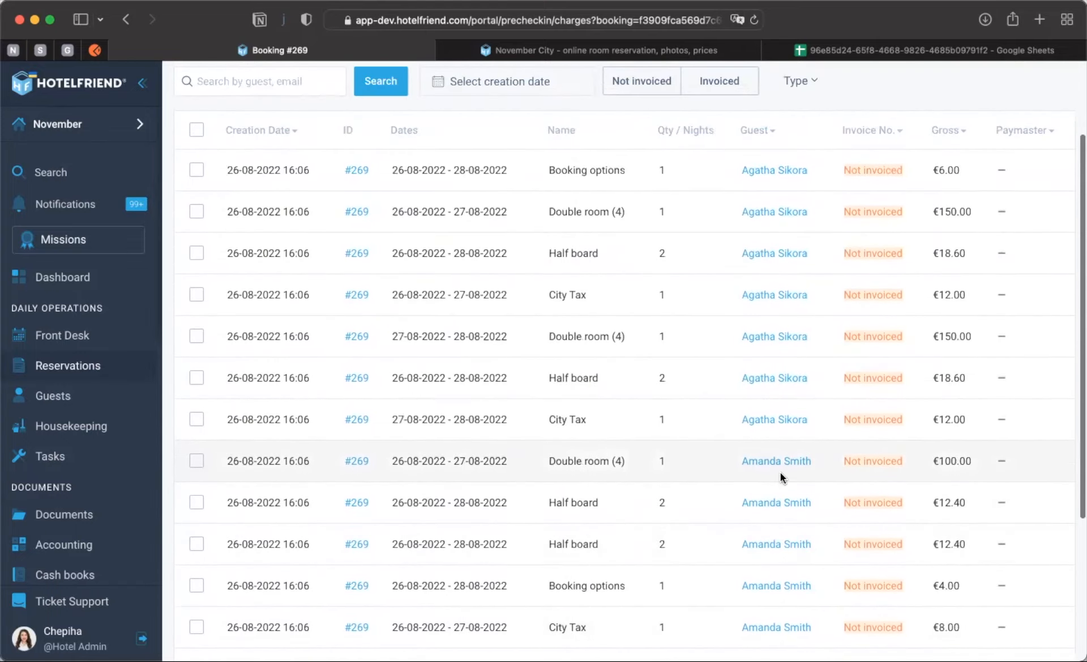
pyautogui.scroll(5, 782, 473)
# Create an invoice for the booking's payer from their preselected share of room, city tax and option charges, keeping the default invoice settings.
pyautogui.click(1032, 98)
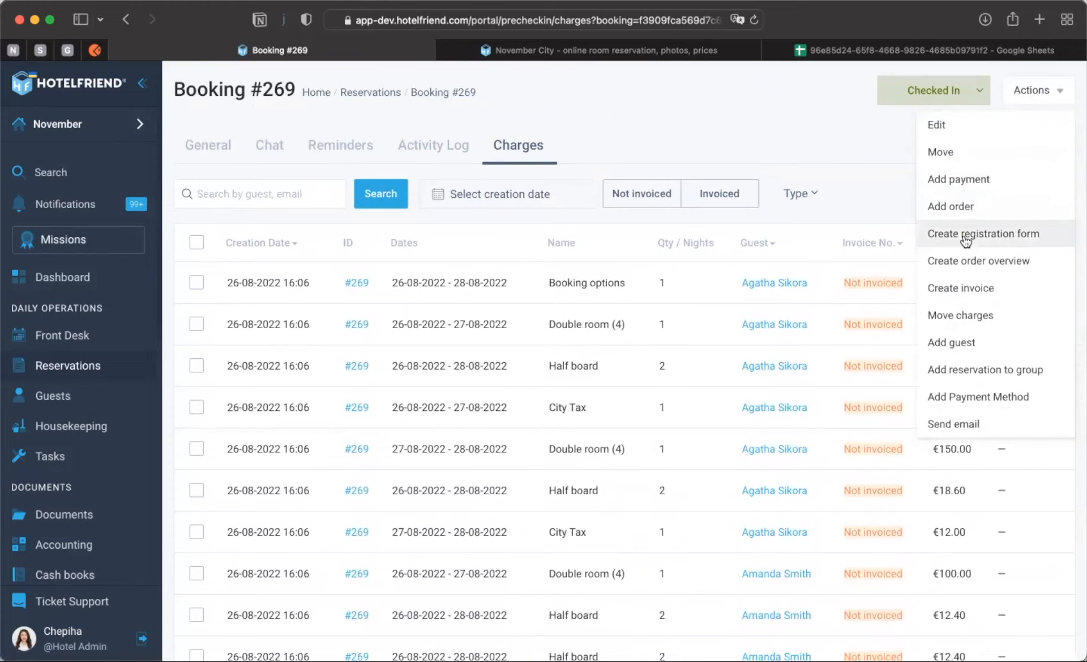
pyautogui.click(963, 289)
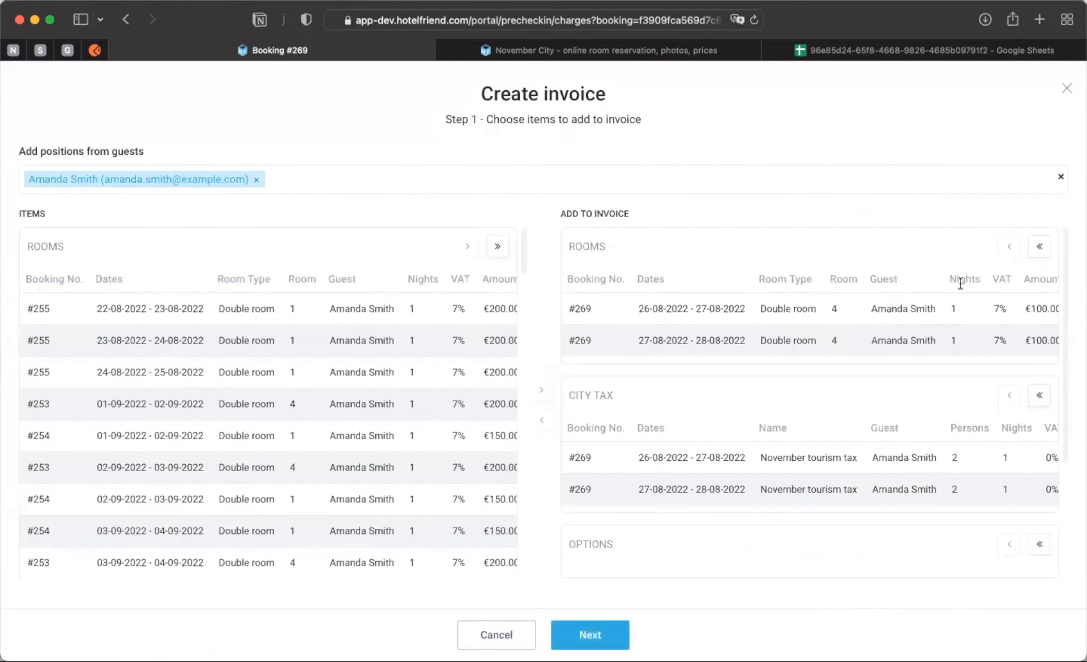
pyautogui.scroll(-3, 898, 365)
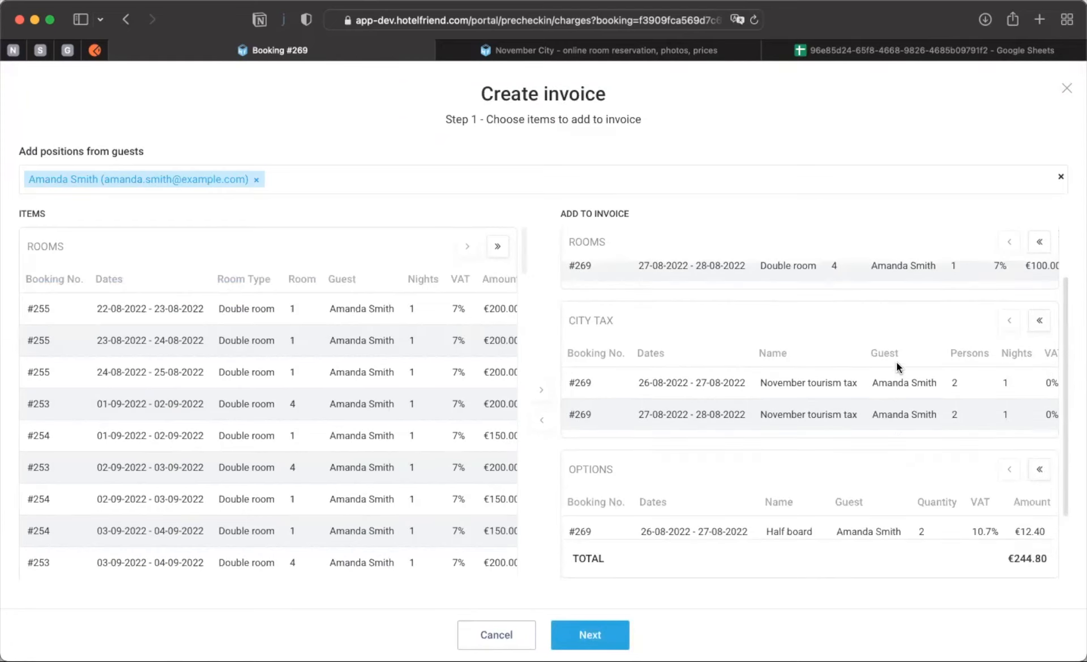
pyautogui.scroll(-4, 898, 365)
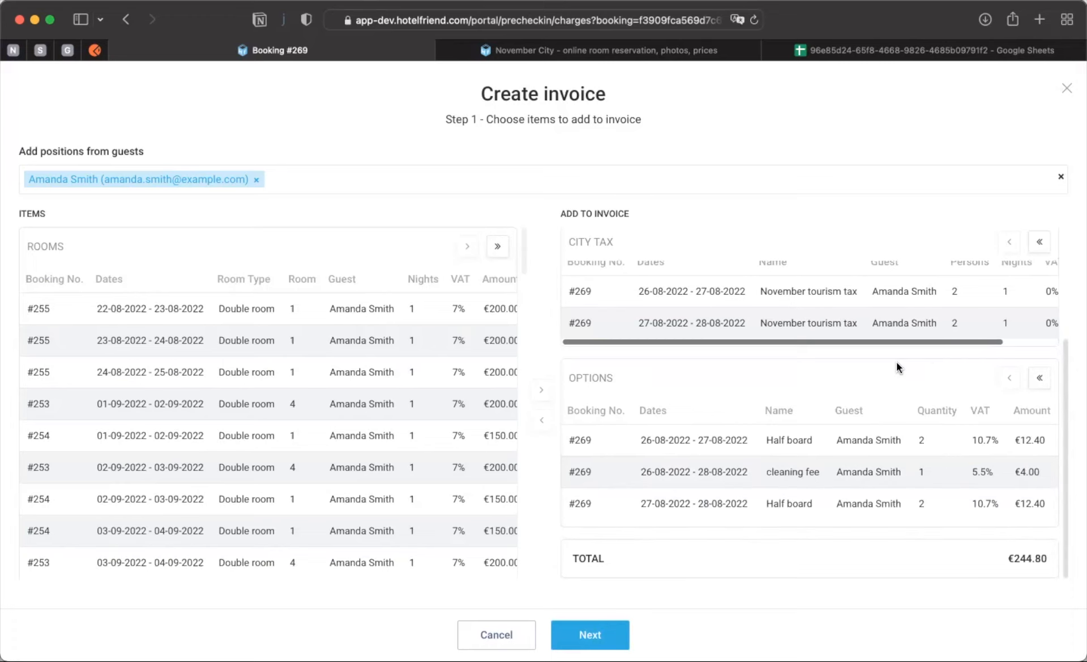
pyautogui.click(607, 635)
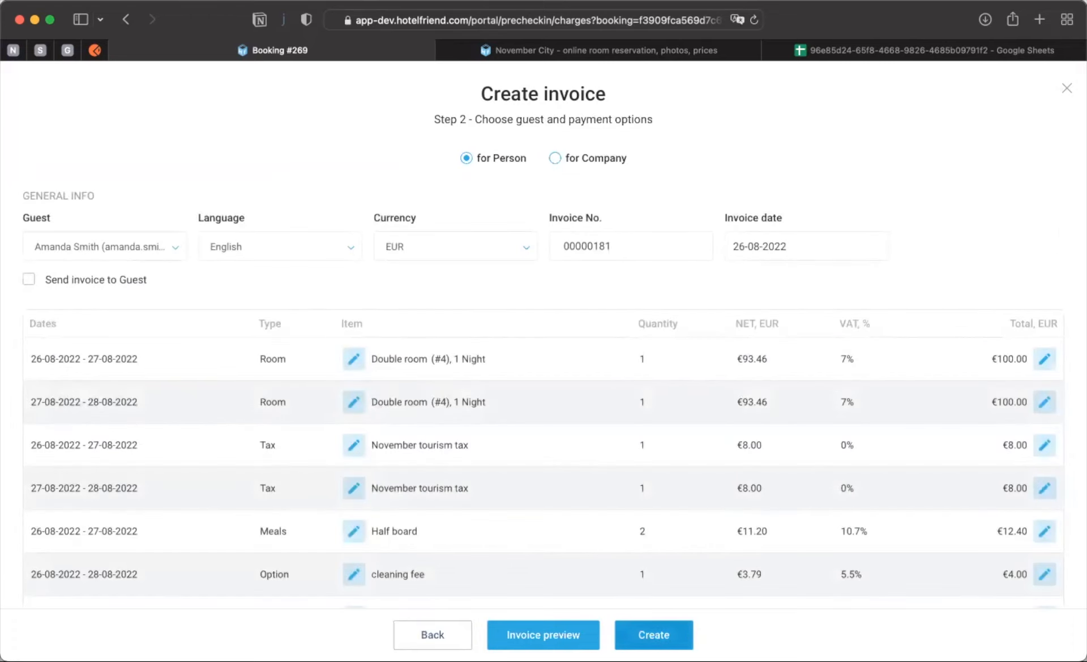
pyautogui.click(643, 637)
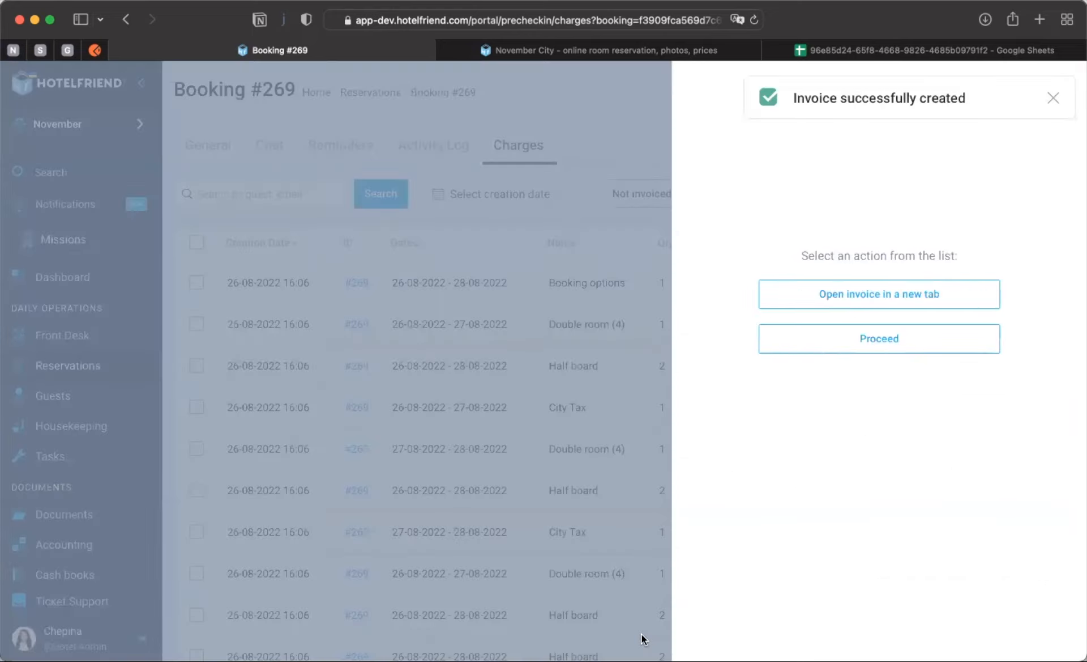
# Open the created invoice in a new tab to check its items and total, and return to the booking's charges.
pyautogui.click(879, 294)
pyautogui.click(486, 50)
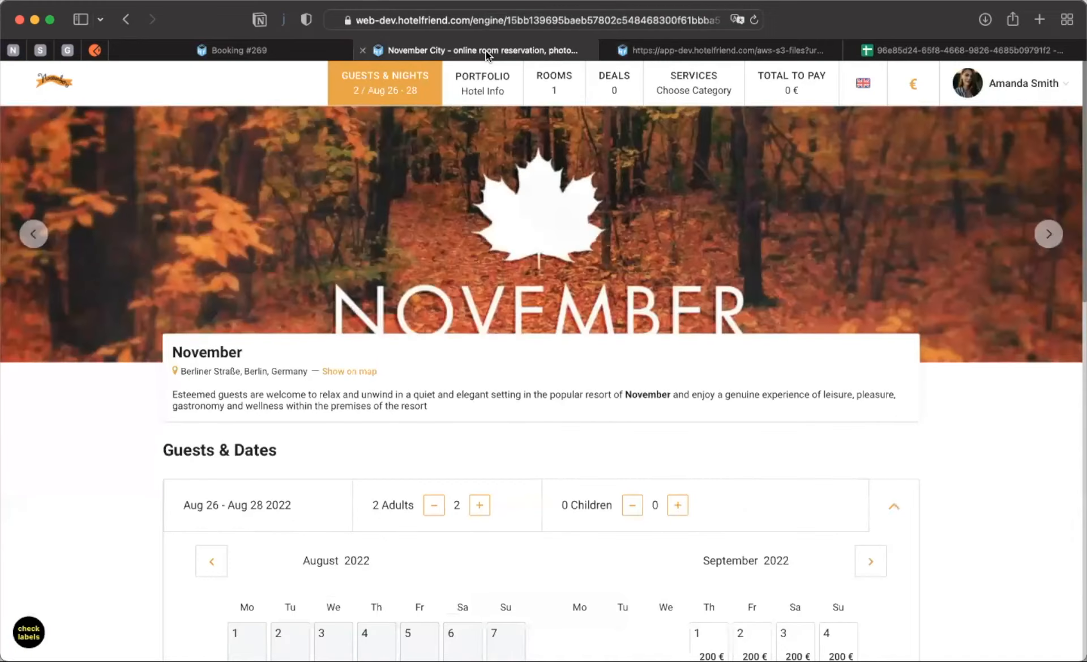
pyautogui.click(627, 45)
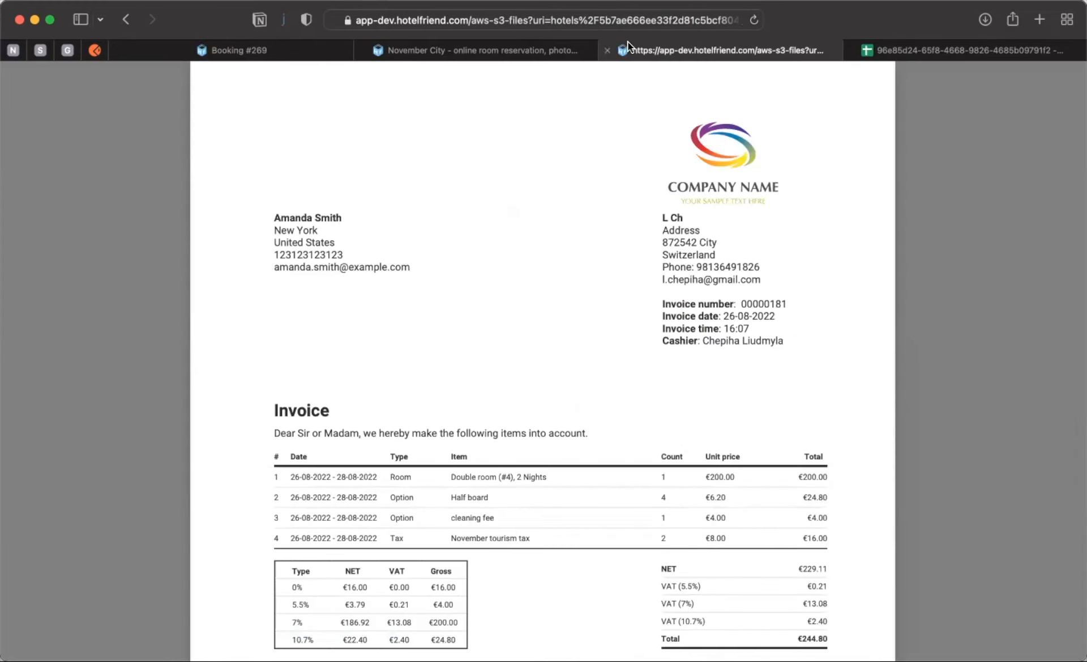
pyautogui.click(269, 52)
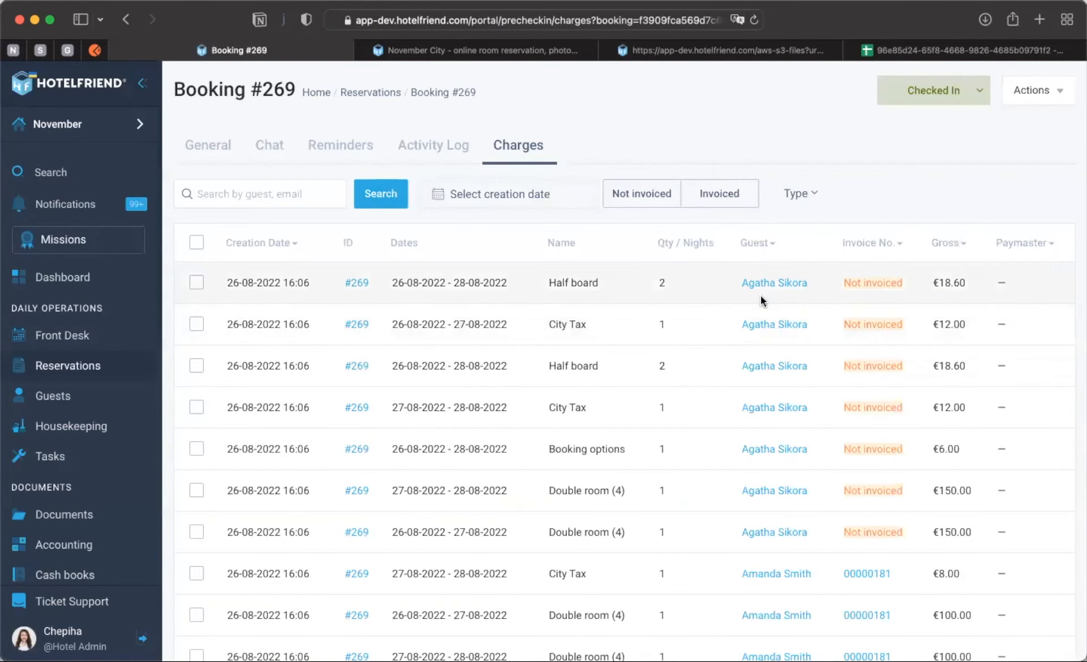
# Open the uninvoiced guest's charges and filter them by the booking ID of the January 2023 Double room (2) stay and the Accommodation type.
pyautogui.click(771, 283)
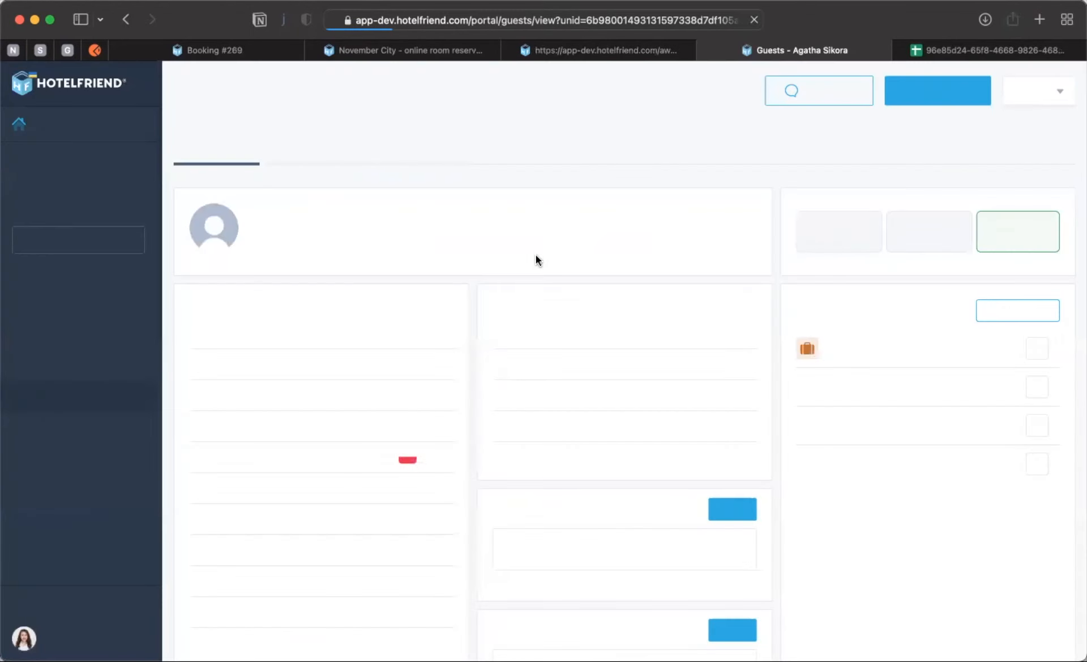
pyautogui.click(920, 147)
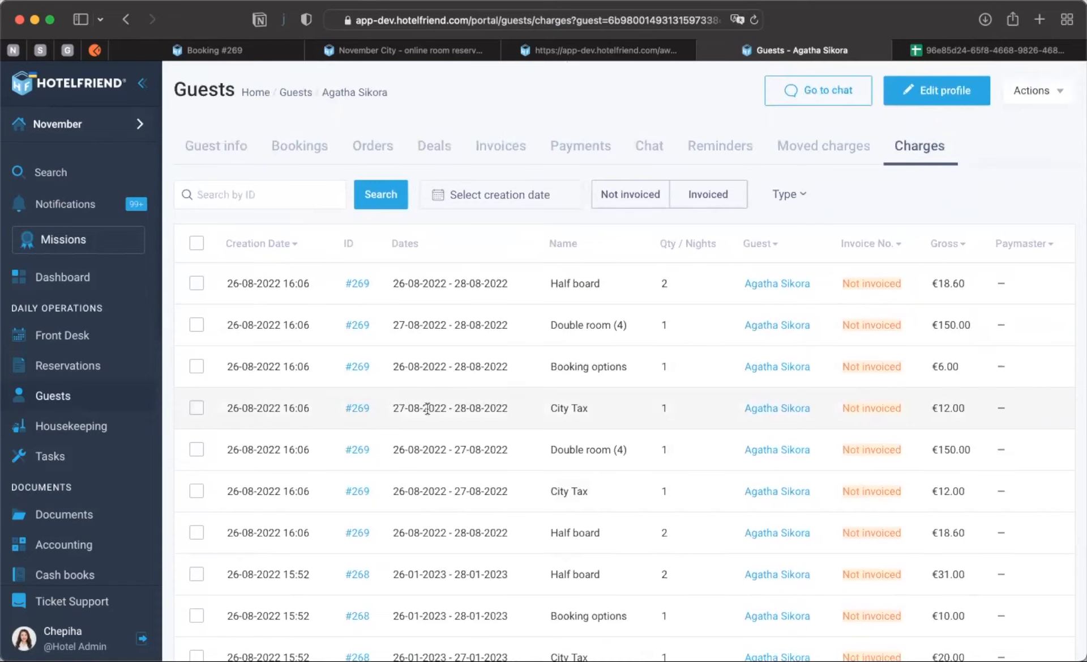
pyautogui.click(258, 202)
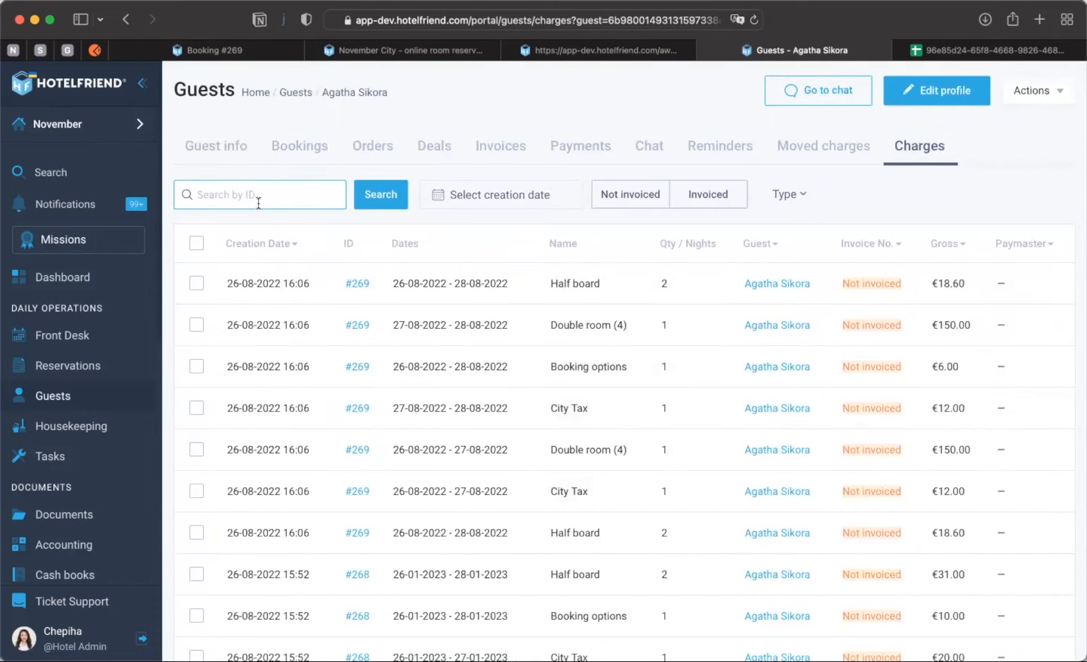
pyautogui.write('268')
pyautogui.click(389, 196)
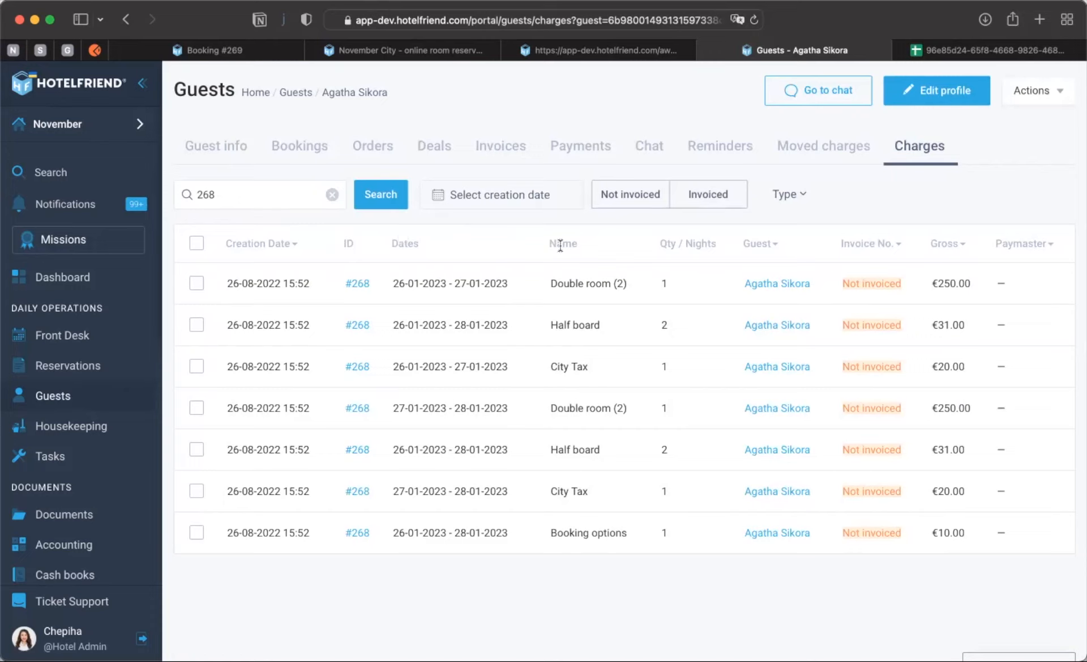
pyautogui.click(799, 192)
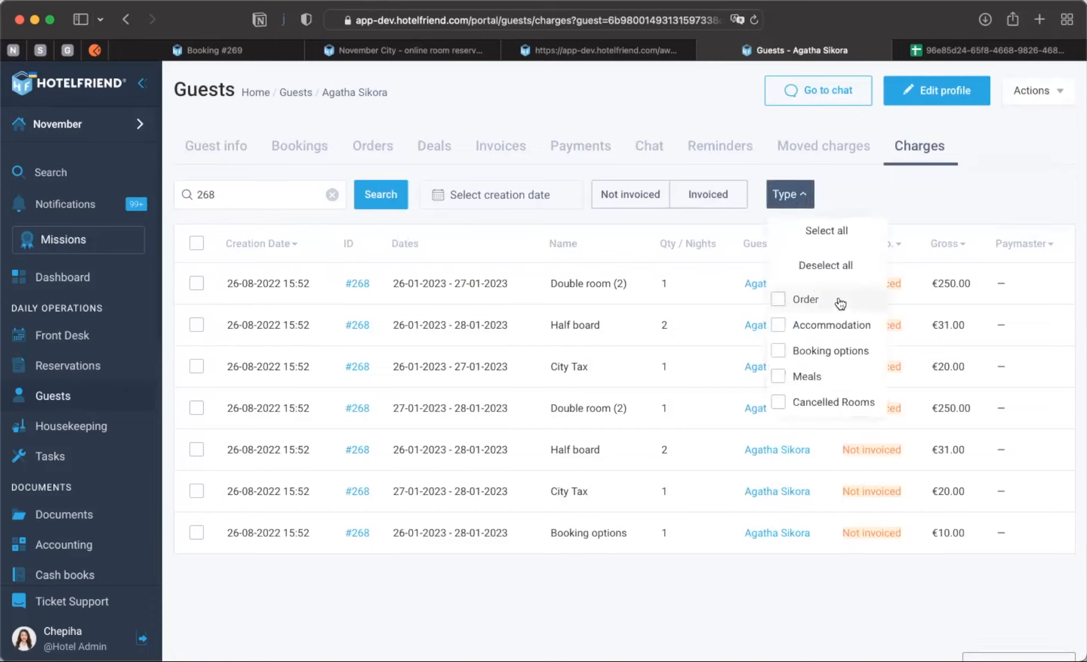
pyautogui.click(825, 325)
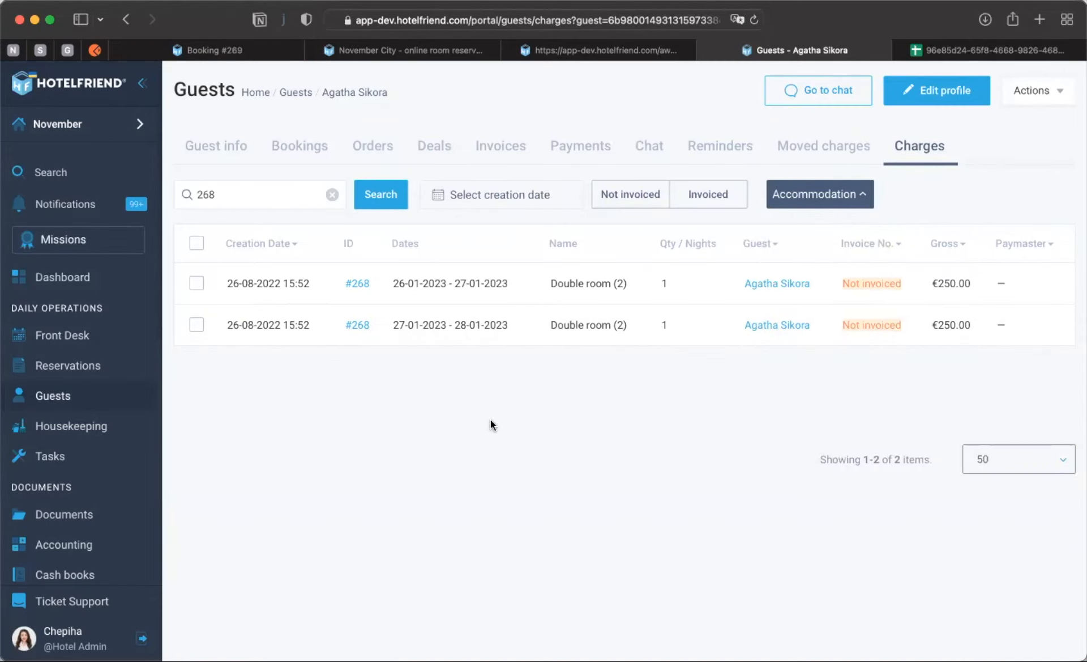
# Move both Double room (2) charges for 26-01-2023 to 28-01-2023 from the guest to the company Friendly Enterprise.
pyautogui.click(197, 244)
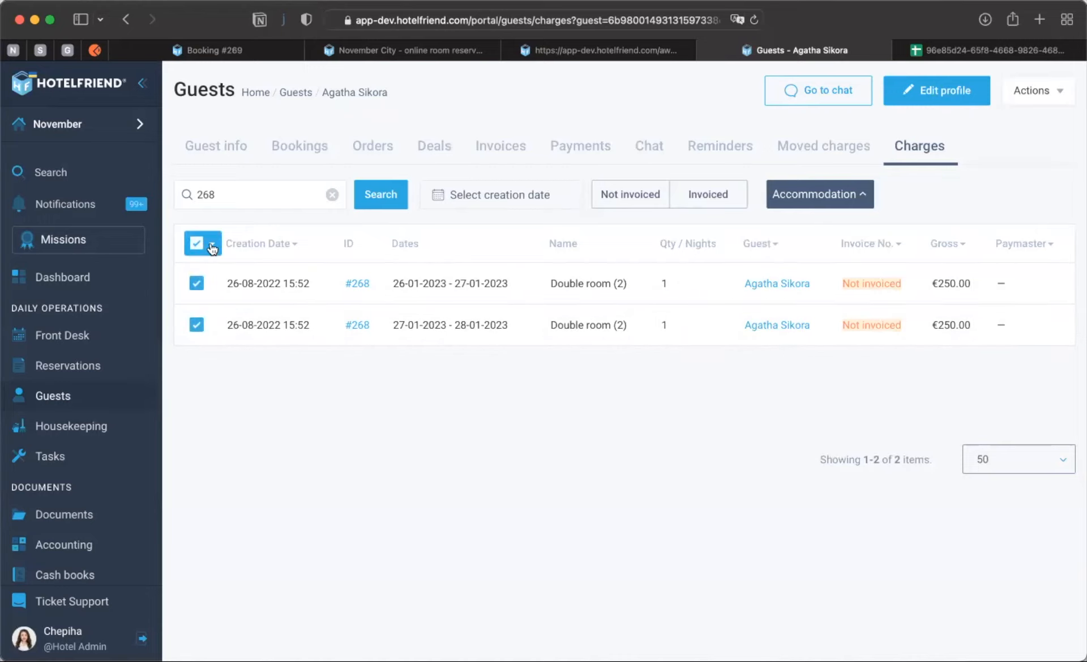
pyautogui.click(213, 247)
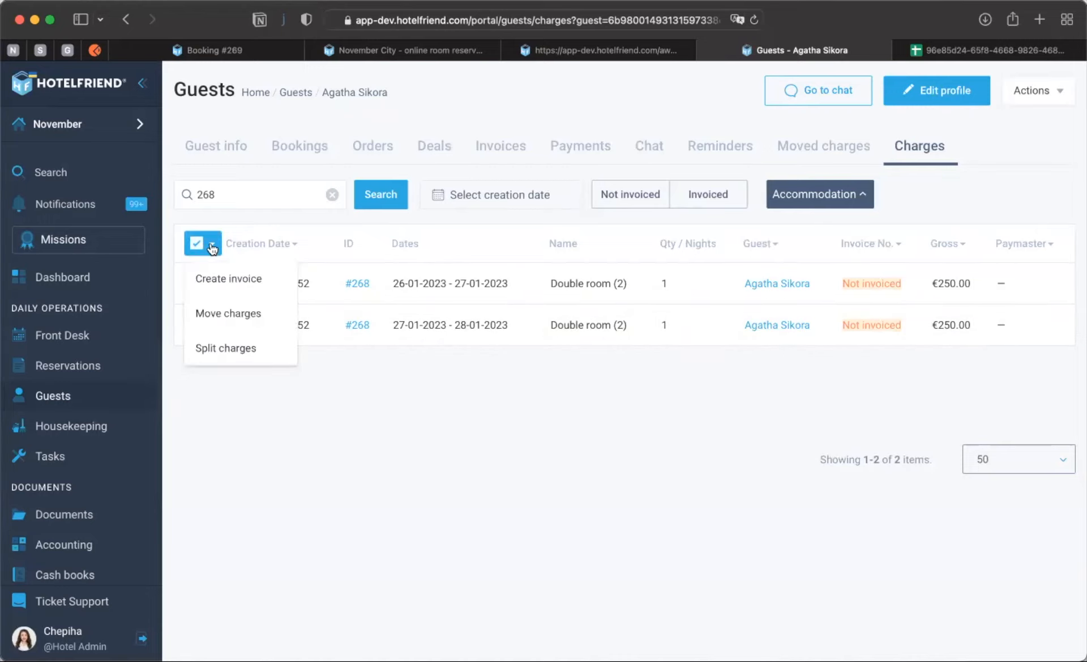
pyautogui.click(220, 314)
pyautogui.click(701, 179)
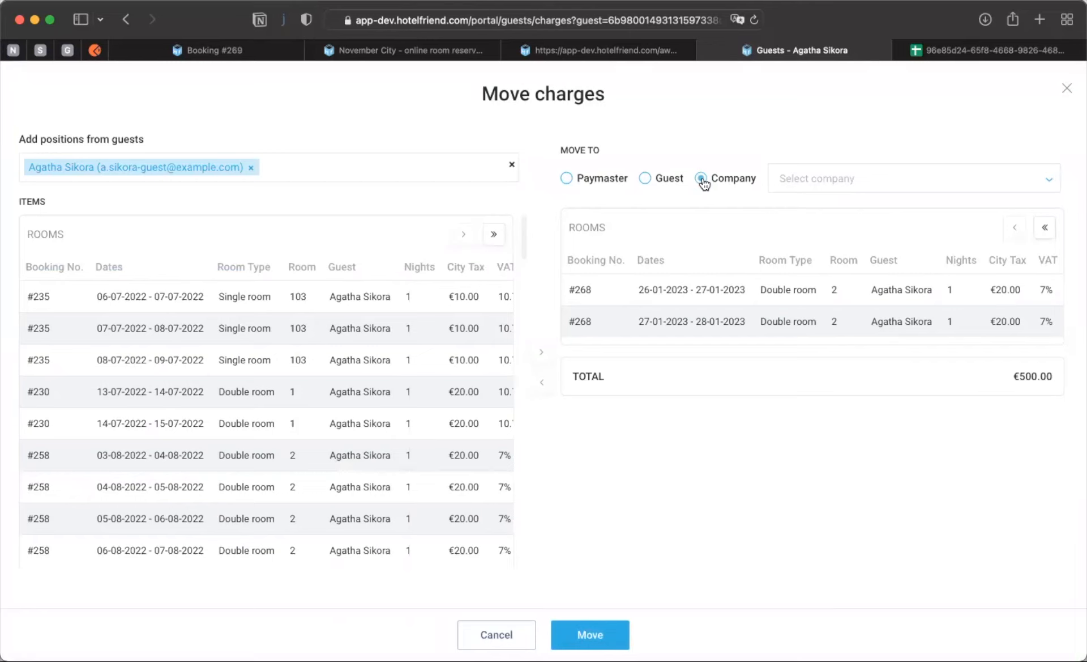
pyautogui.click(802, 179)
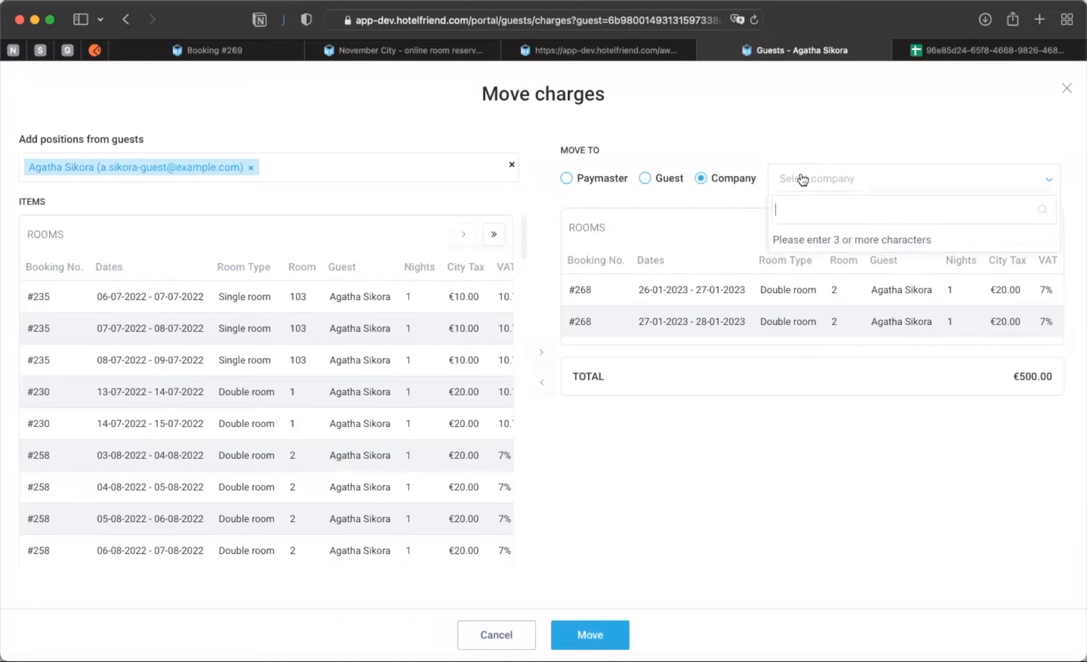
pyautogui.write('friend')
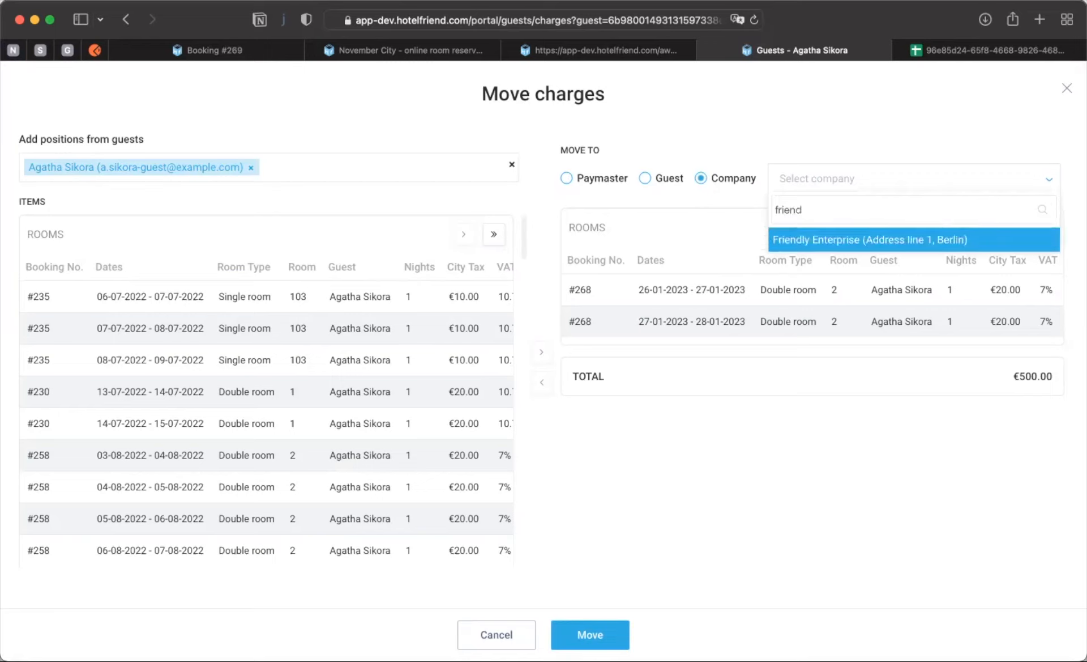
pyautogui.press('Return')
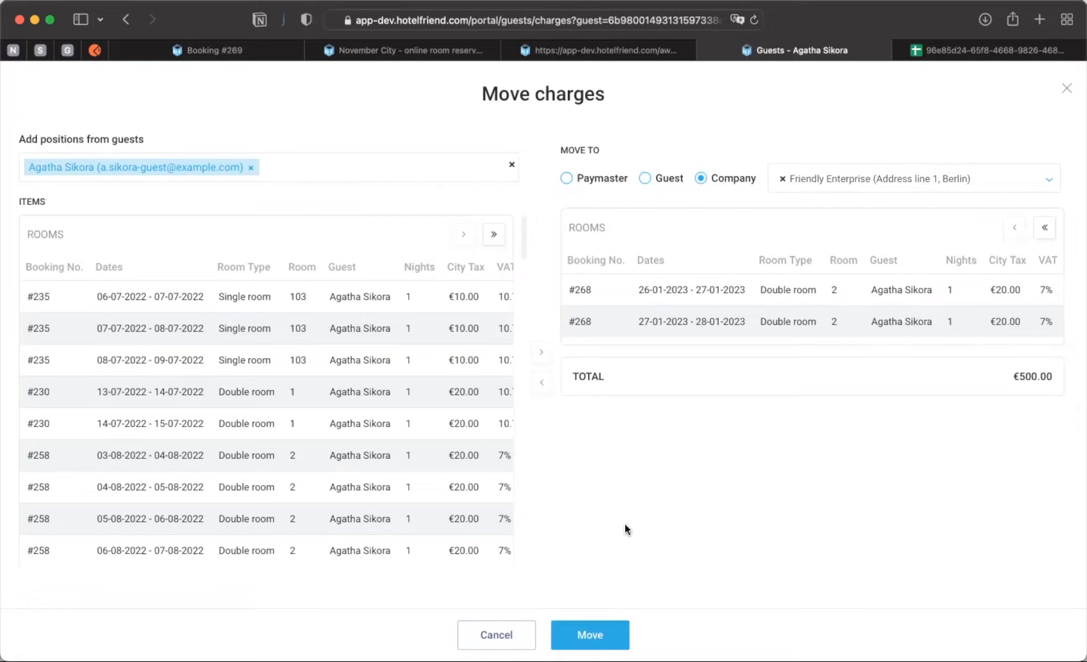
pyautogui.click(592, 634)
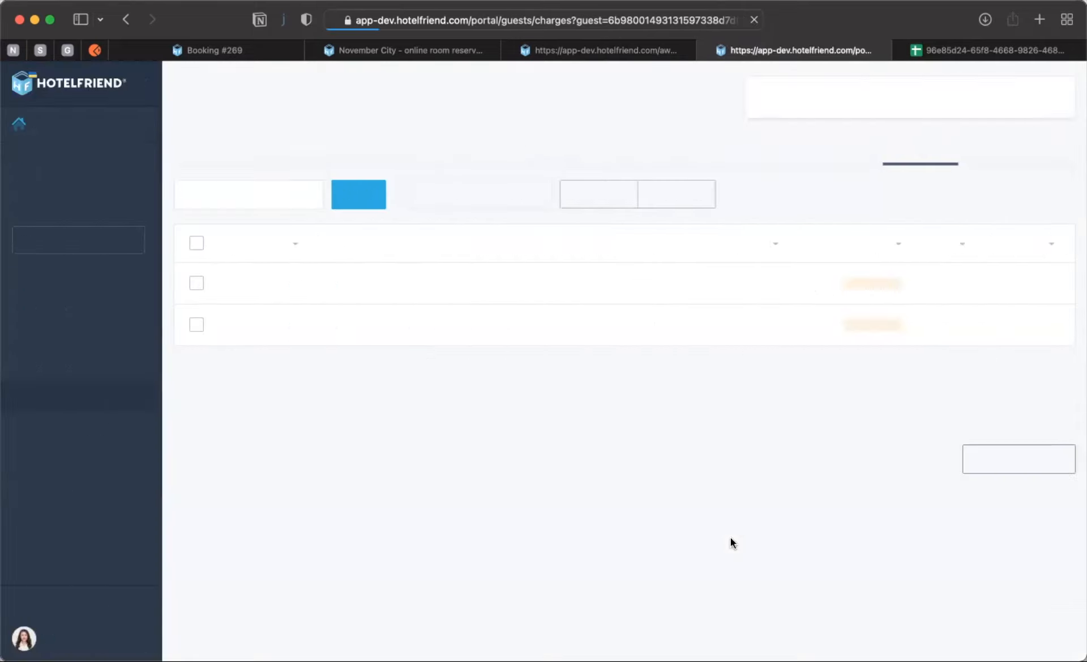
# Open Friendly Enterprise's company card to check its general and payment details, and return to the companies list.
pyautogui.click(52, 396)
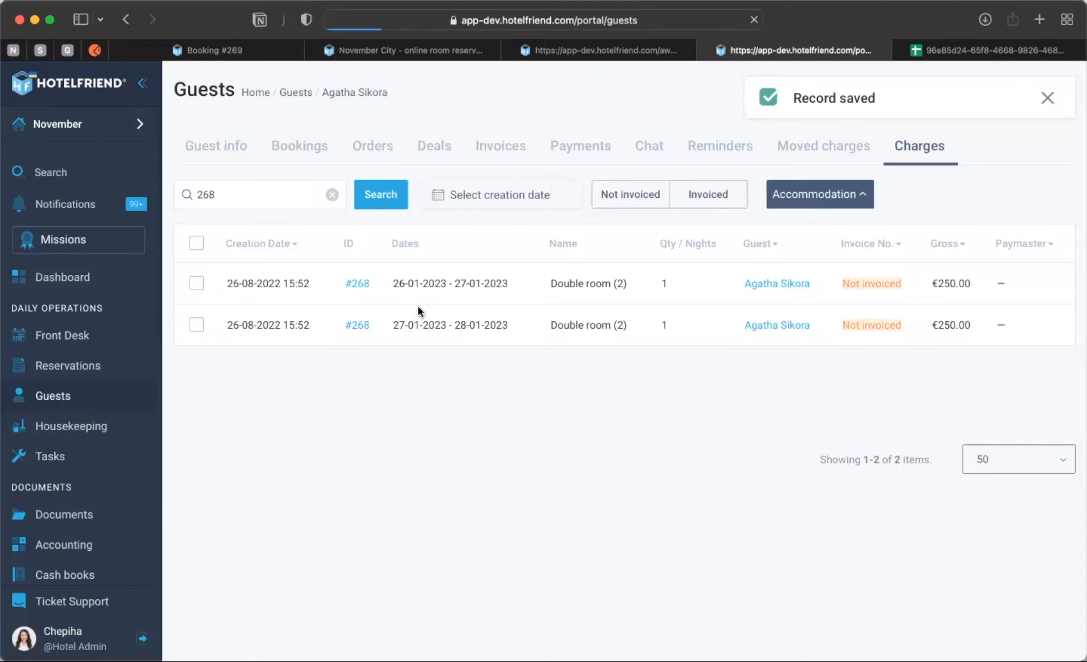
pyautogui.click(301, 156)
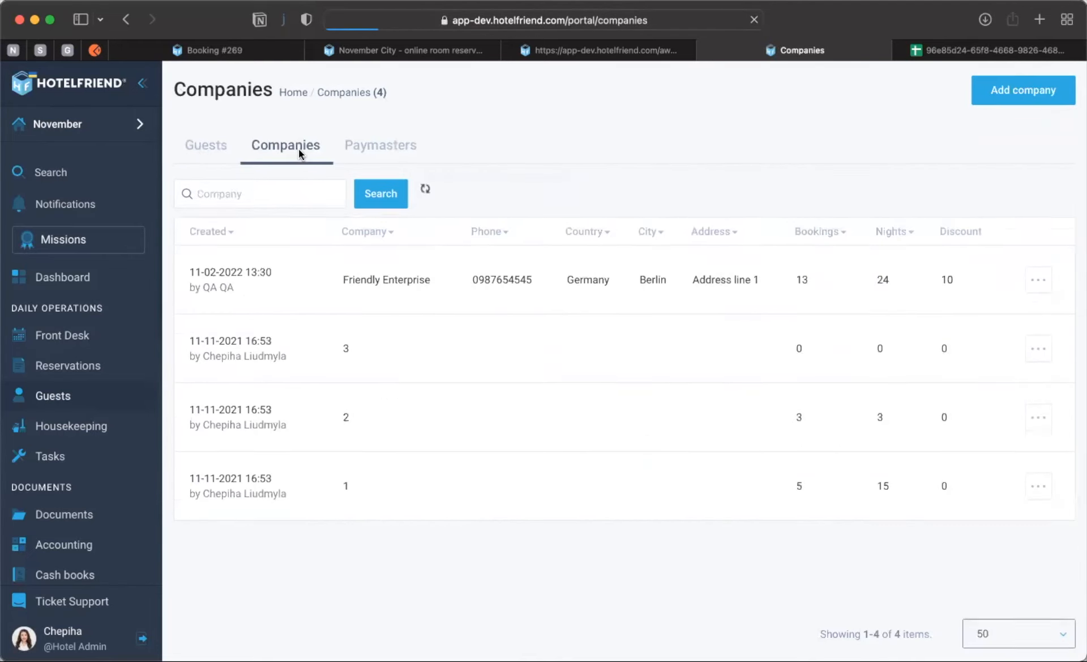
pyautogui.click(291, 266)
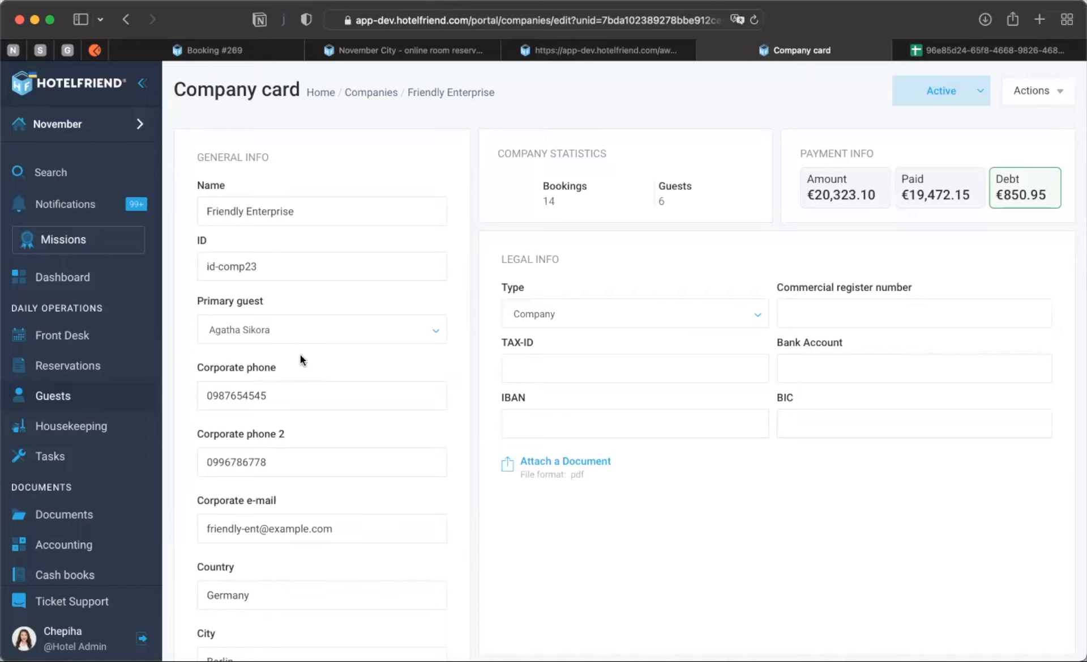
pyautogui.click(328, 398)
pyautogui.scroll(-1, 328, 398)
pyautogui.scroll(1, 328, 398)
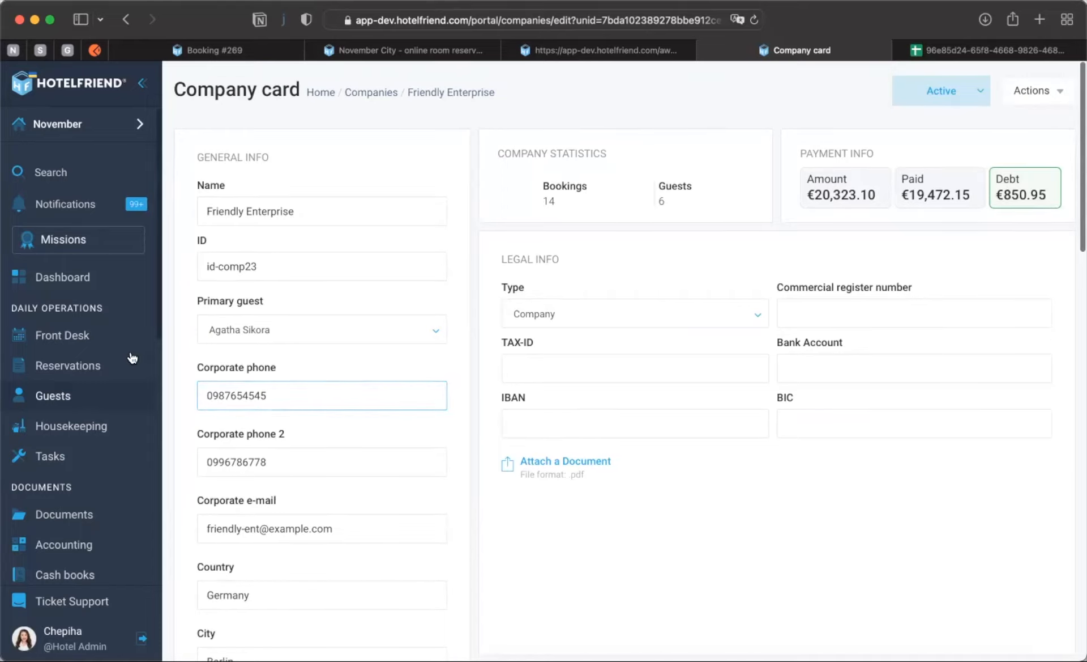
pyautogui.click(371, 92)
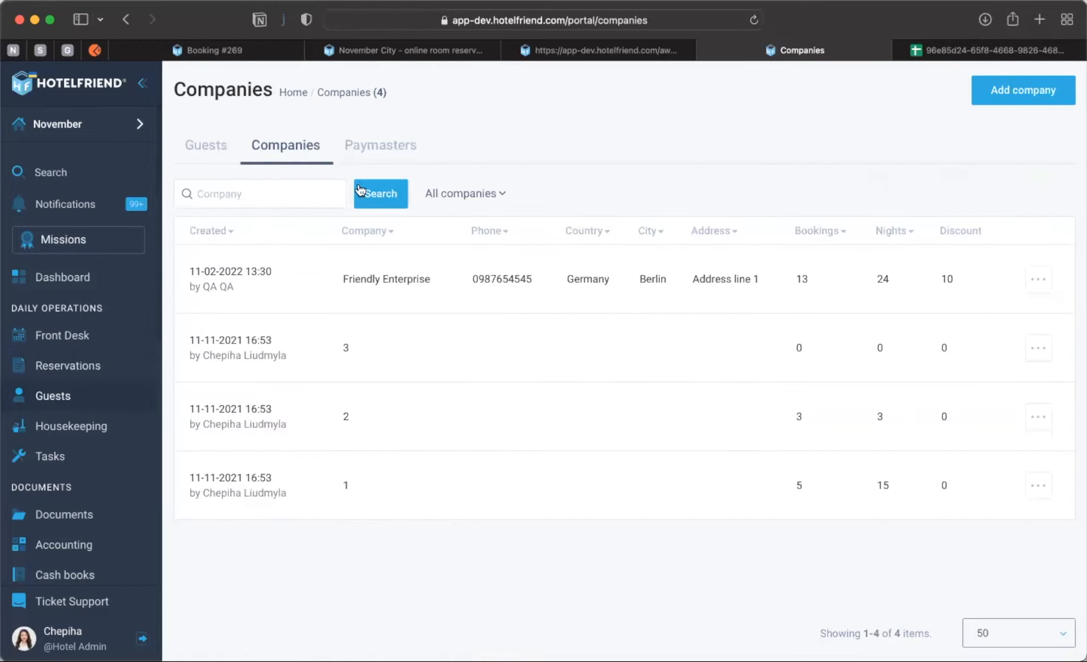
# Return to the guest's accommodation charges and sort them by creation date, newest first.
pyautogui.click(207, 148)
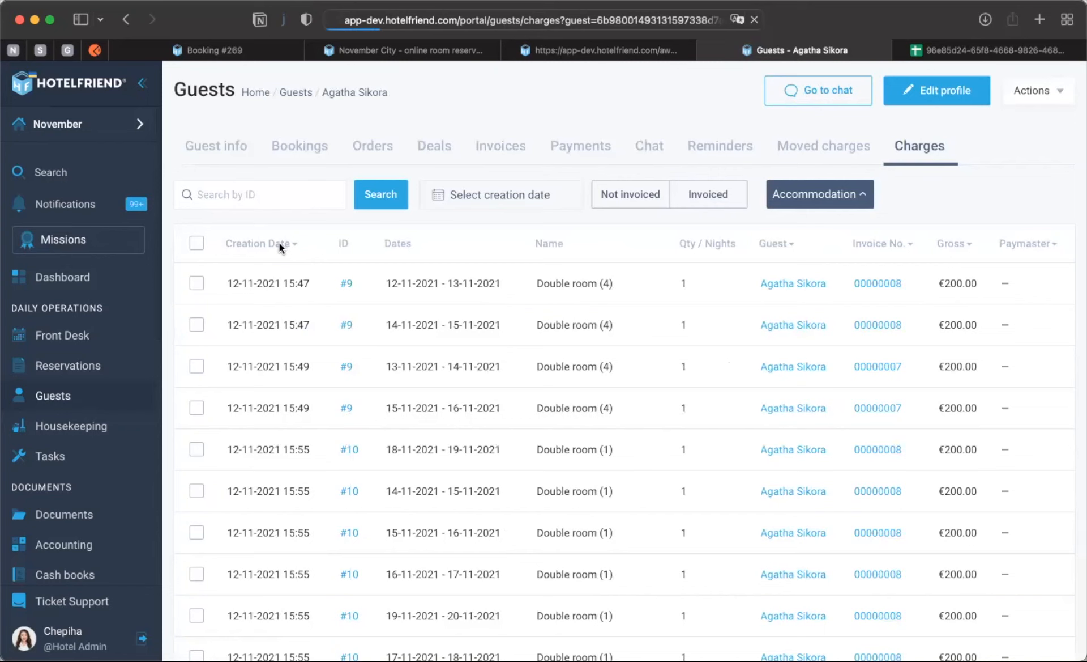
pyautogui.click(280, 244)
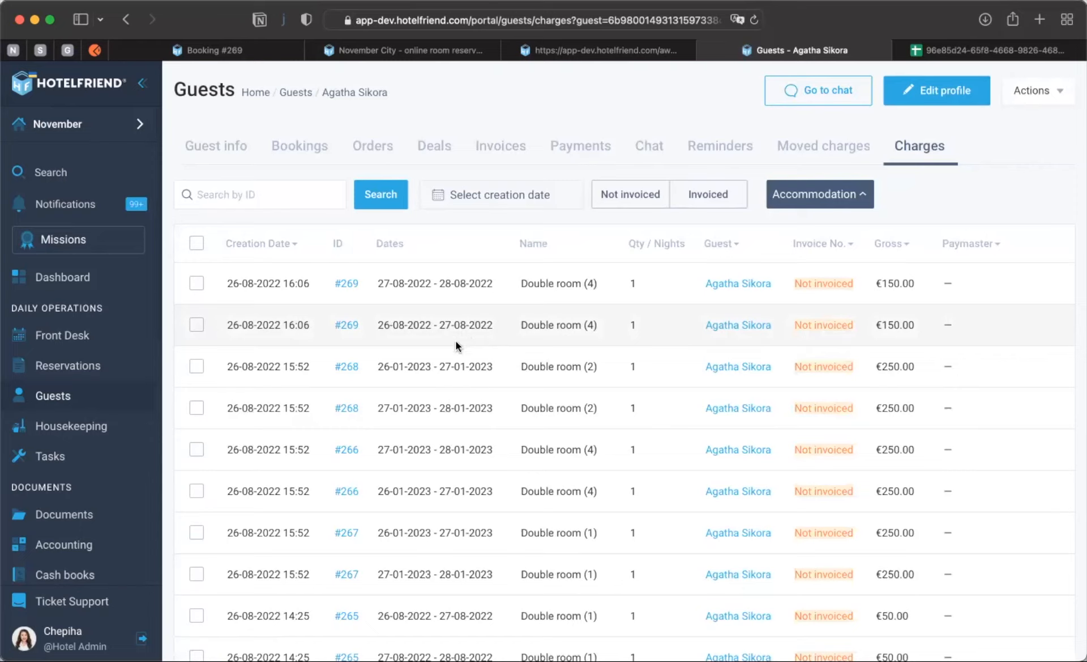
# Open the split booking from the reservations and check its activity log and charges.
pyautogui.click(90, 366)
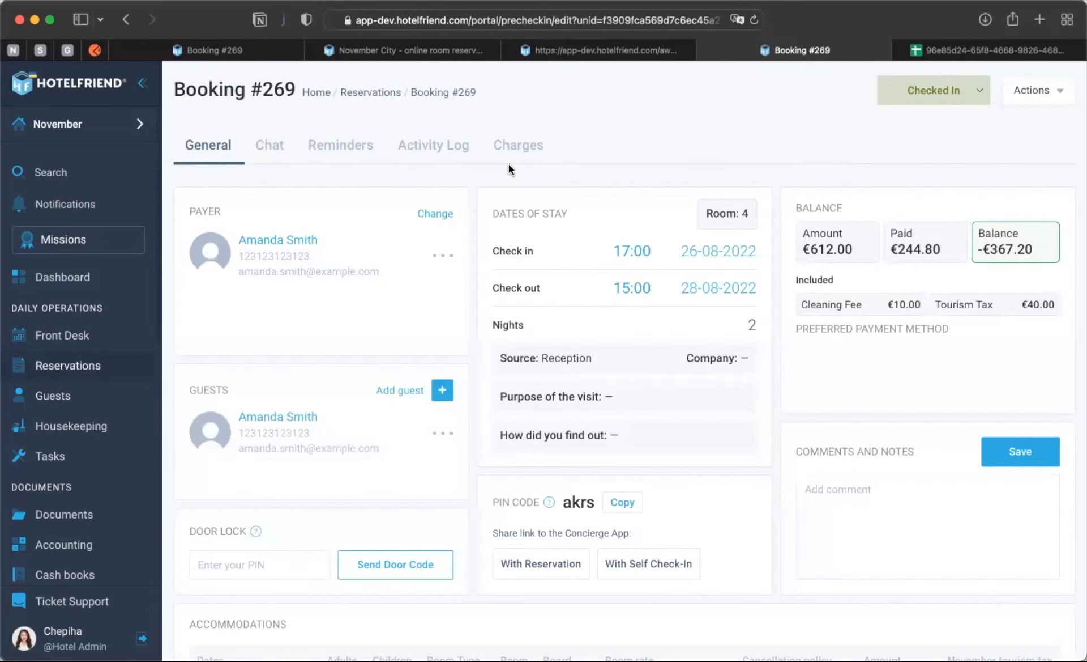
pyautogui.click(464, 145)
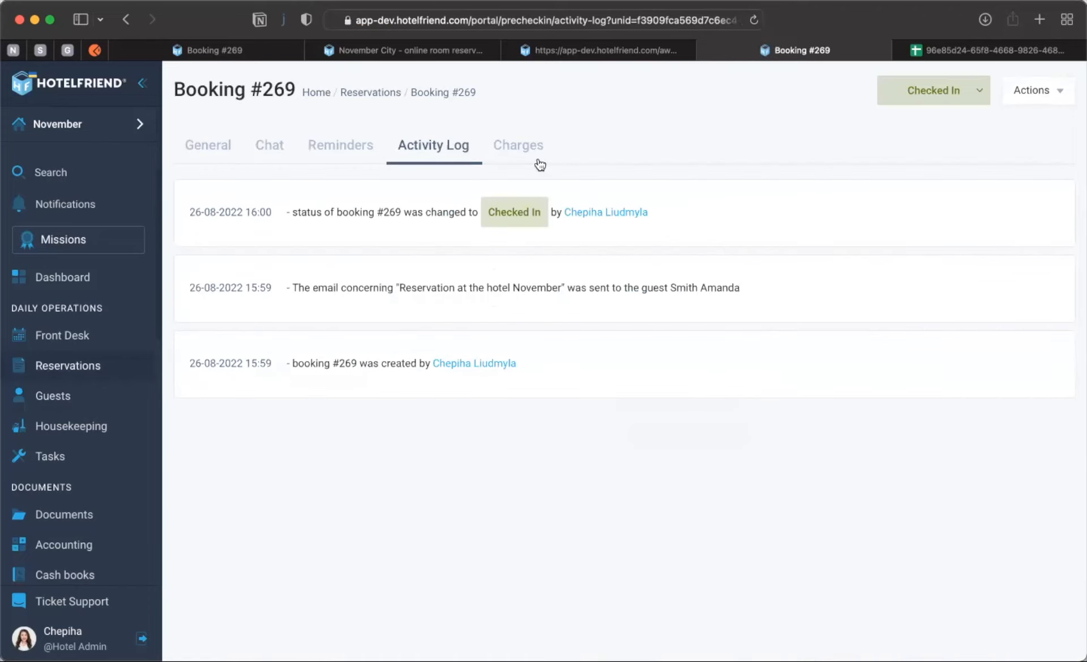
pyautogui.click(524, 145)
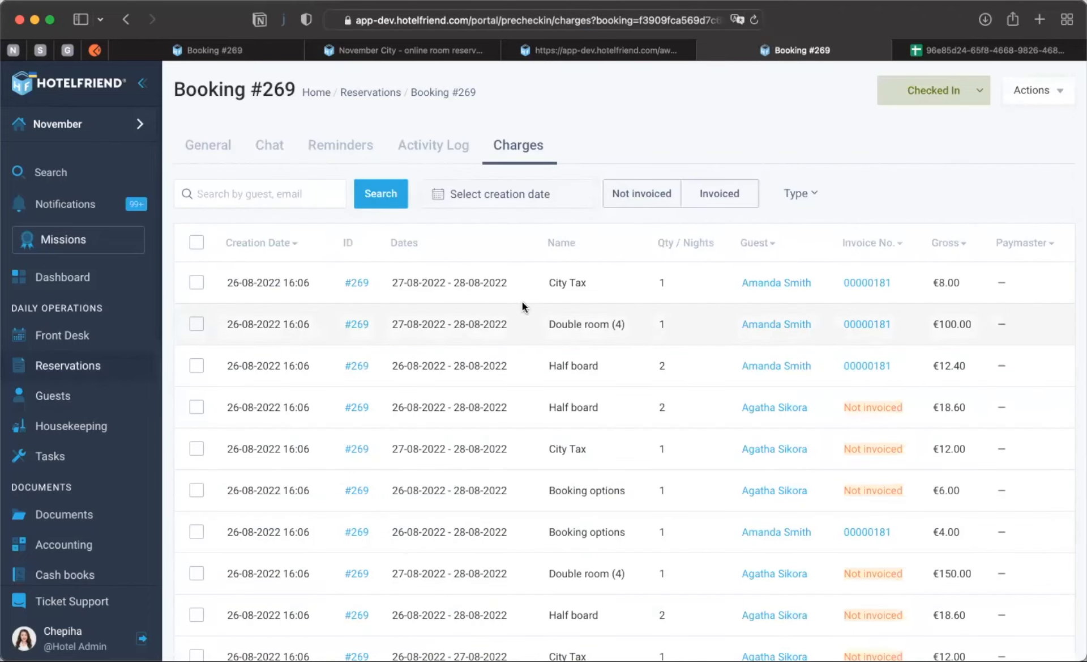
# Examine the payer's moved charges and own charges, opening the guest profile from both the booking and the guests list.
pyautogui.click(790, 285)
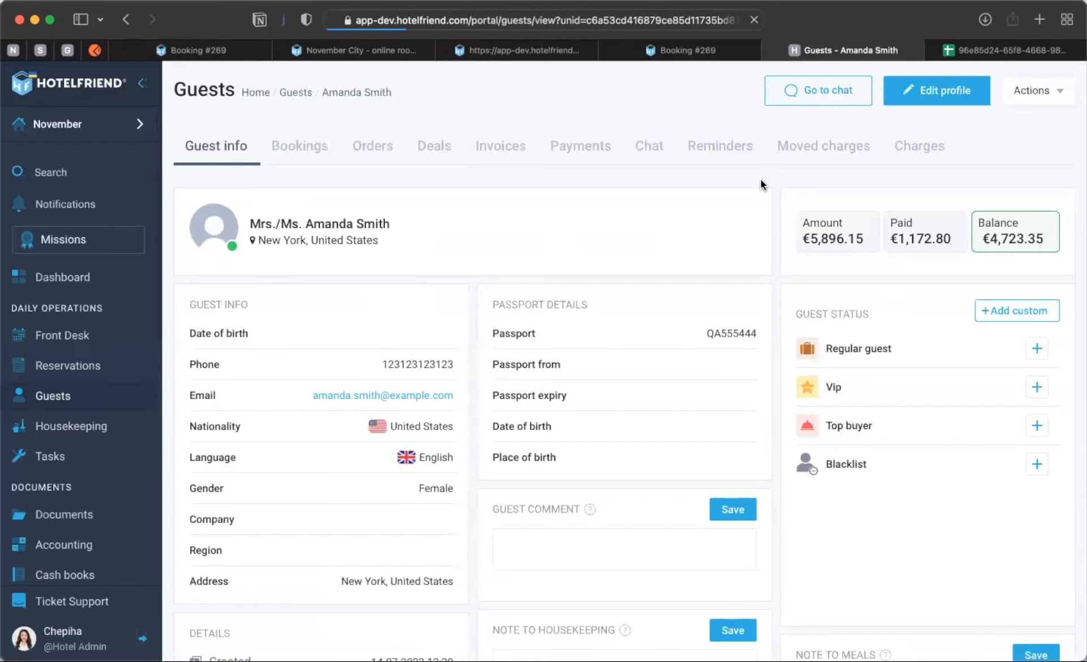
pyautogui.click(825, 145)
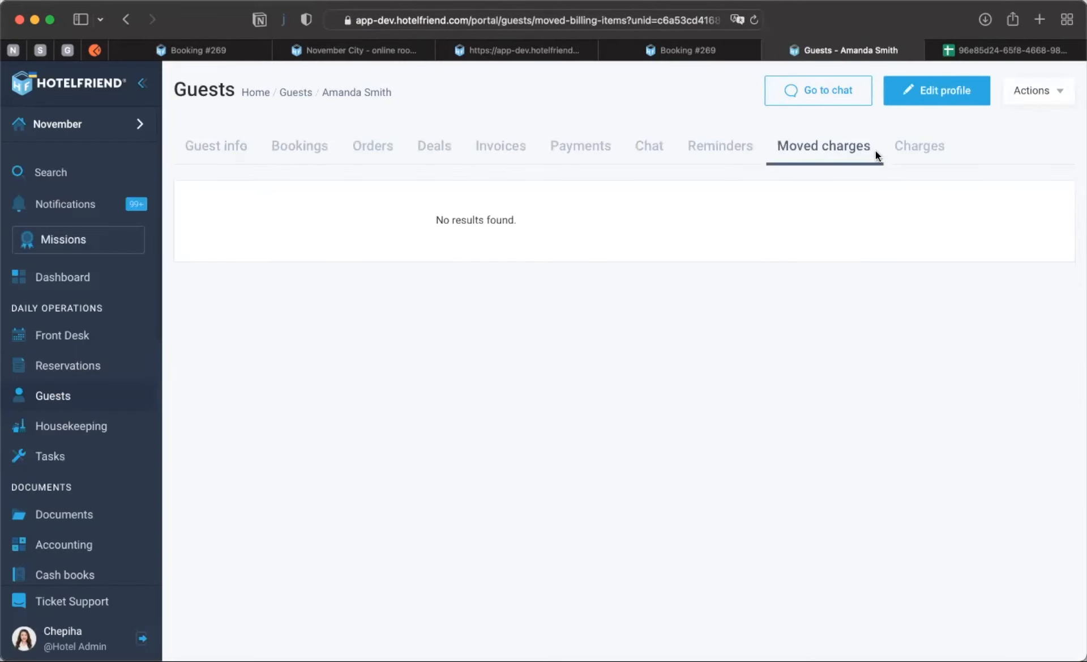
pyautogui.click(915, 147)
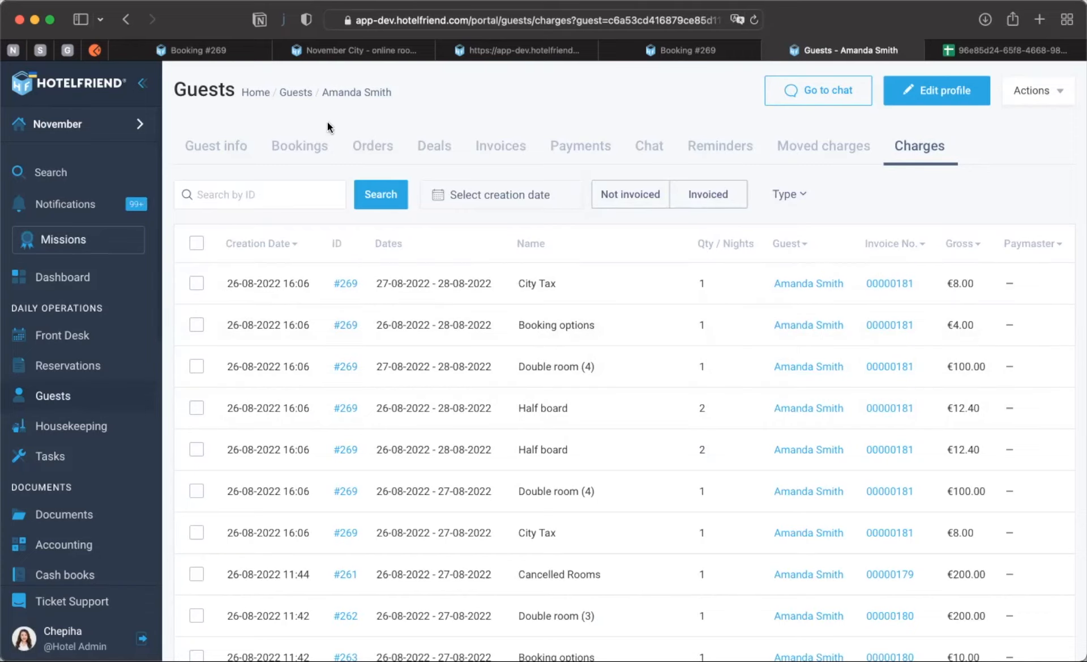
pyautogui.click(295, 92)
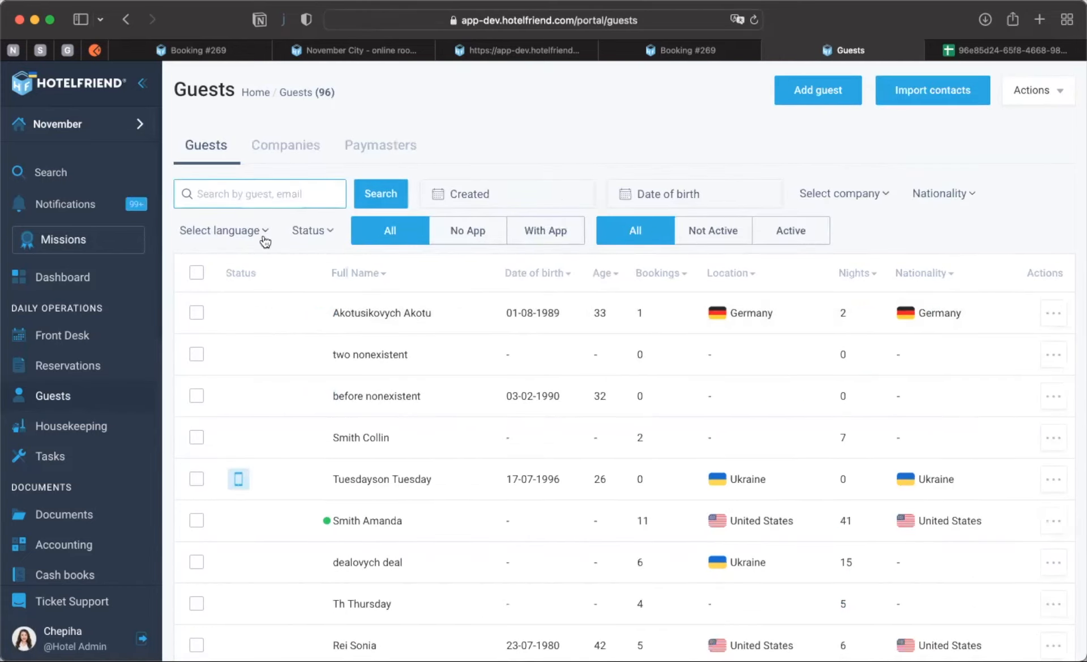
pyautogui.click(364, 526)
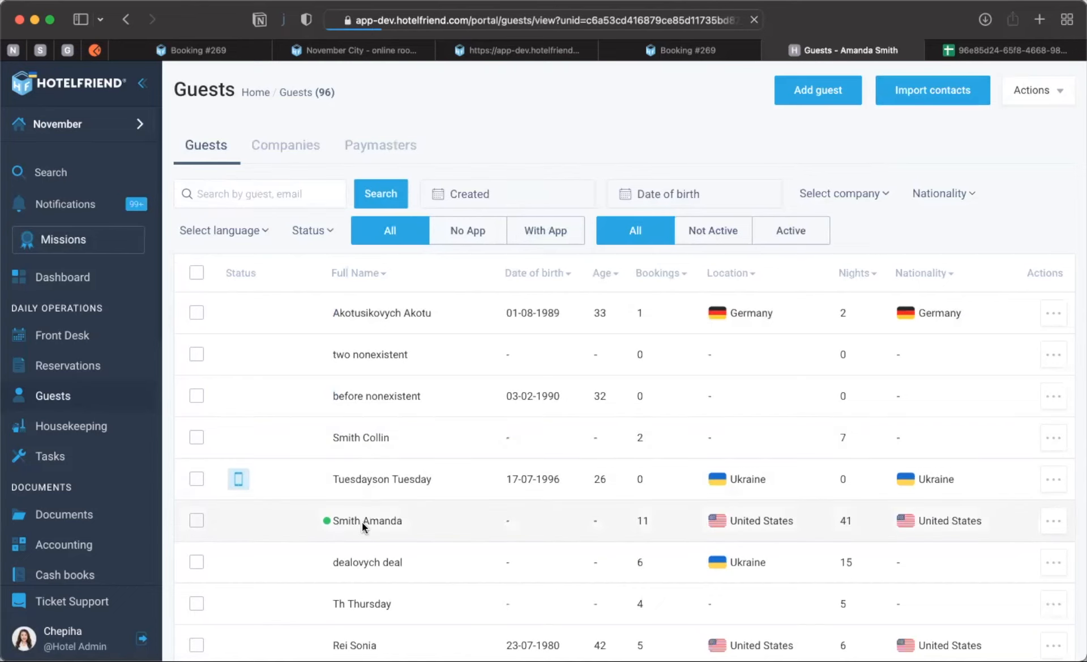
pyautogui.click(914, 149)
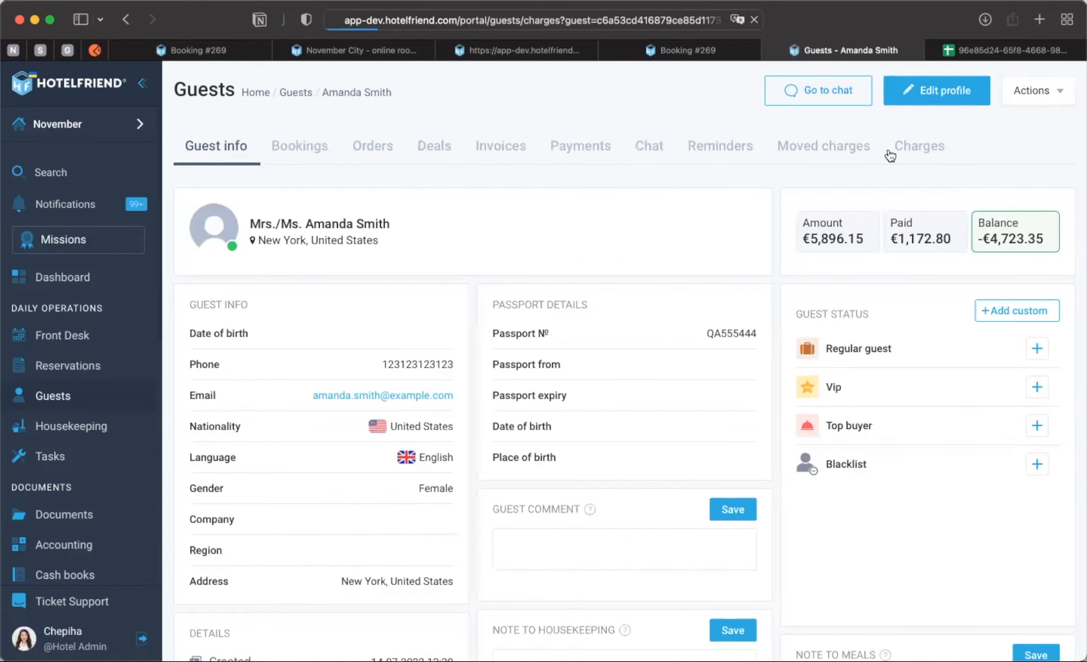
pyautogui.click(837, 153)
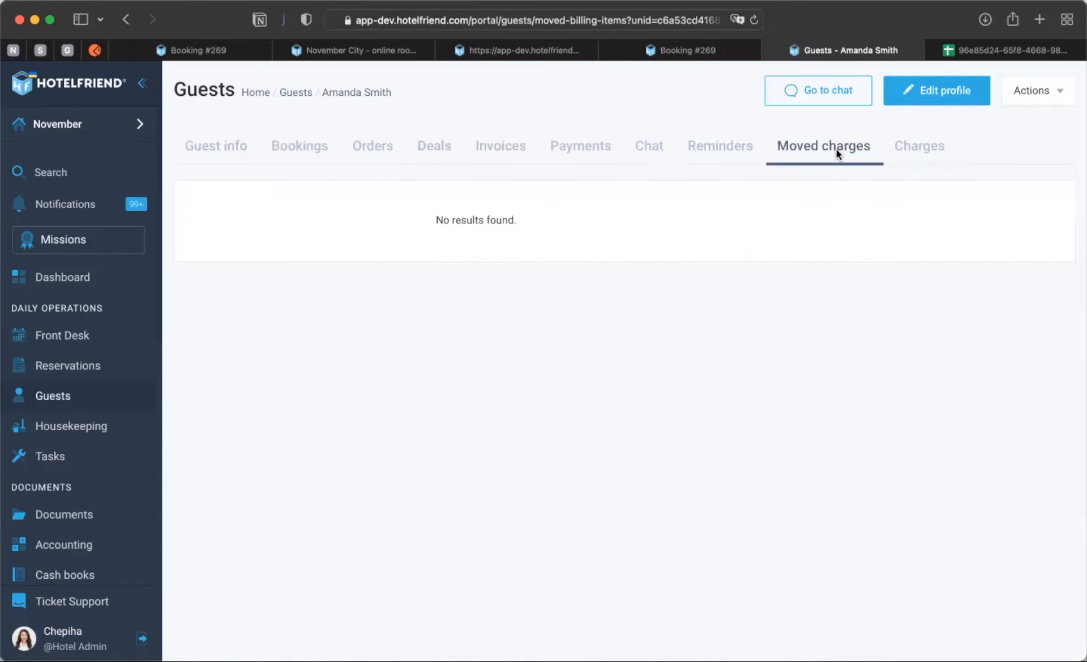
# Search the guests list by first name for the guest whose room charges were moved, and view the moved charges history in the profile.
pyautogui.click(295, 91)
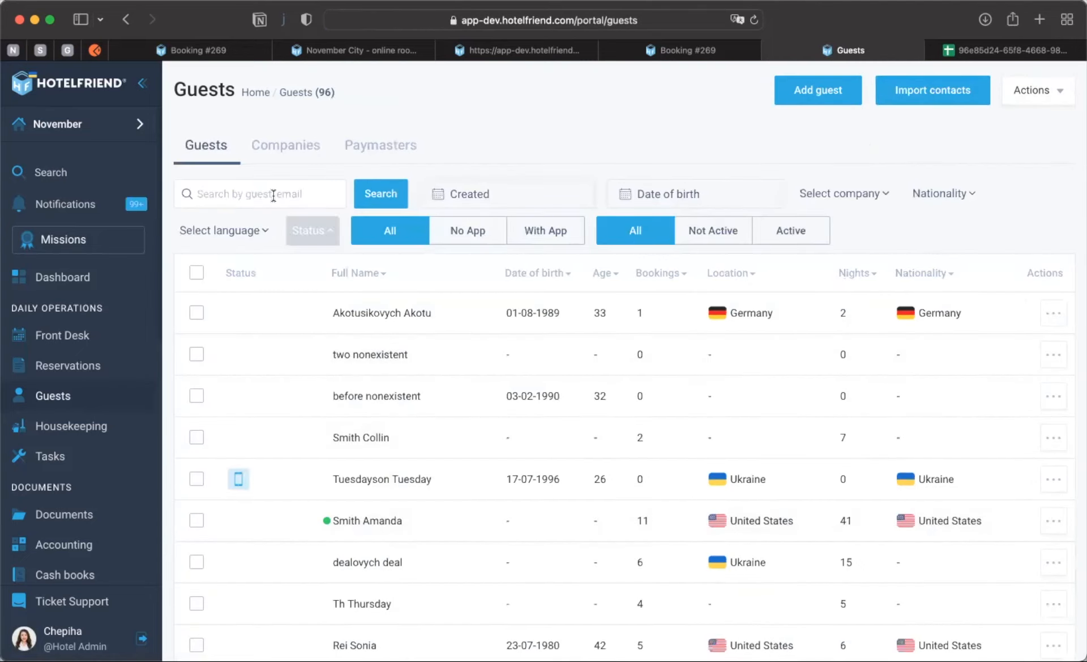
pyautogui.click(273, 196)
pyautogui.write('agatha')
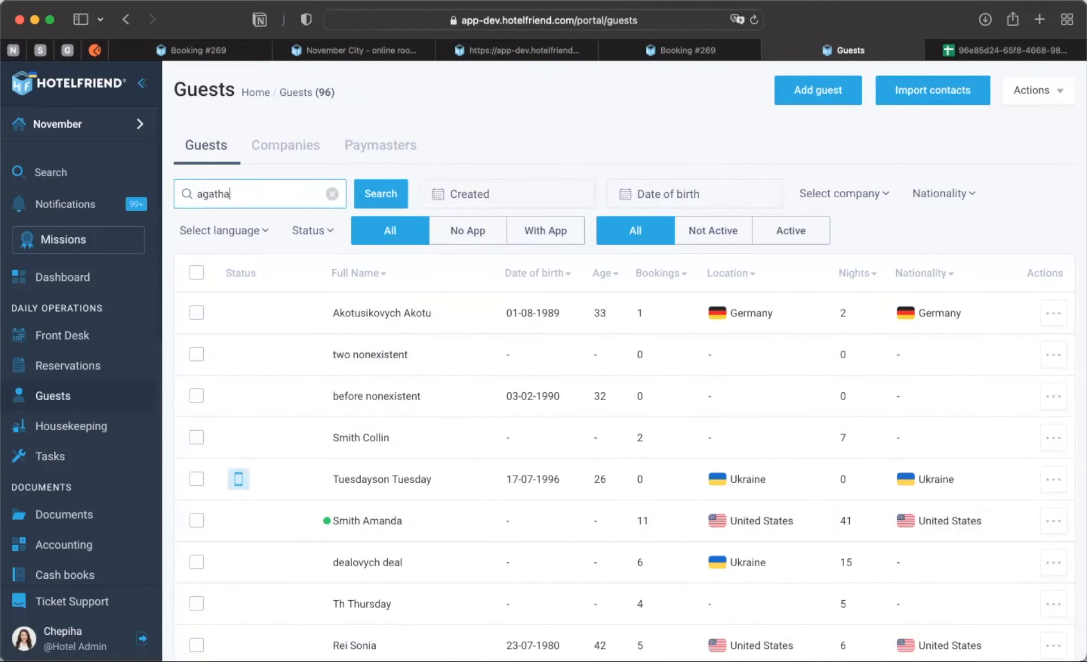
pyautogui.press('Return')
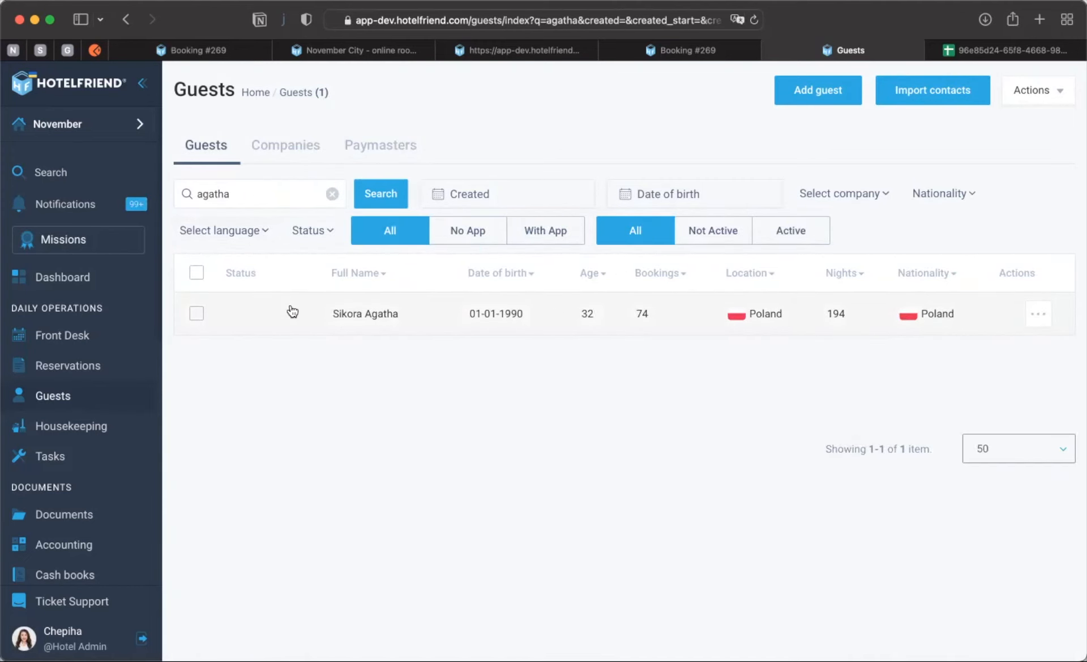
pyautogui.click(376, 311)
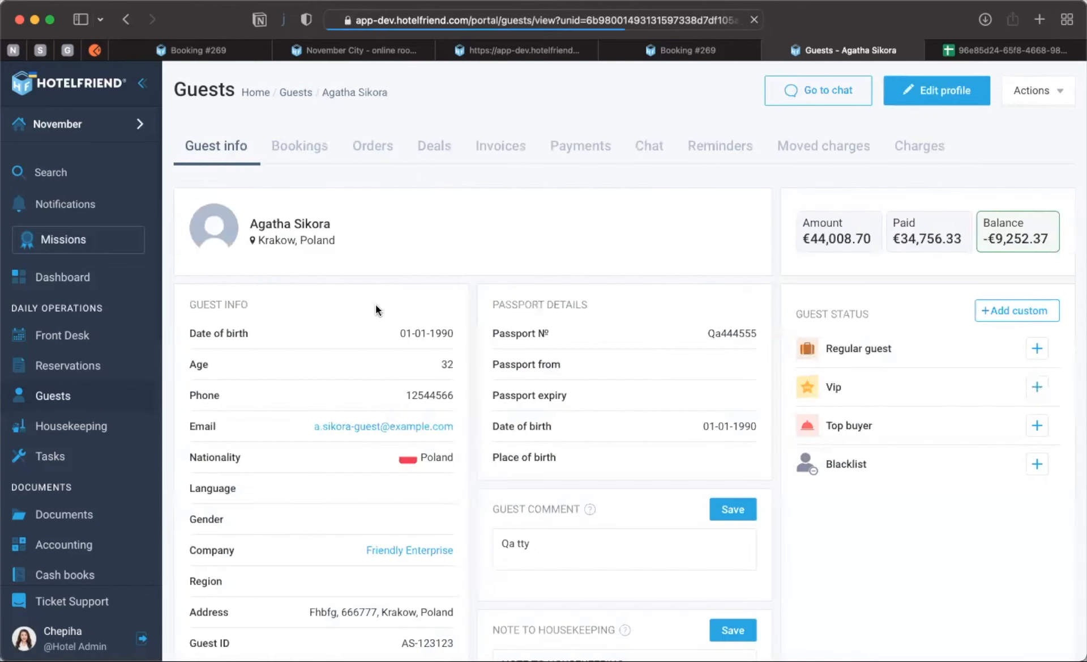
pyautogui.click(848, 147)
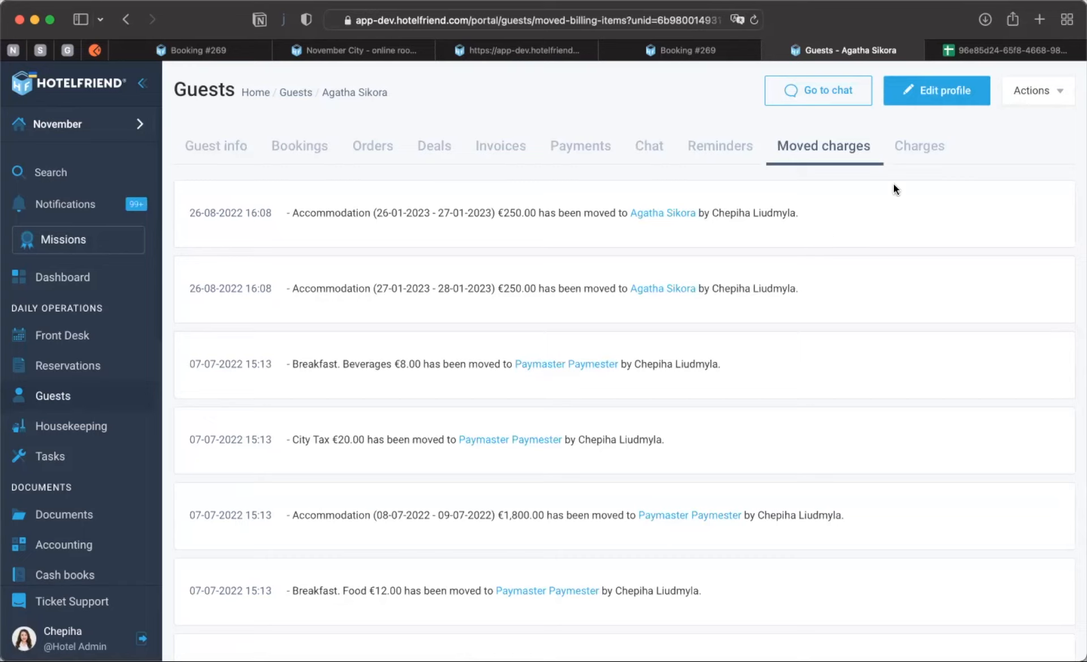
# View the guest's own charges, and open the newest order from the orders list to check its charges.
pyautogui.click(922, 145)
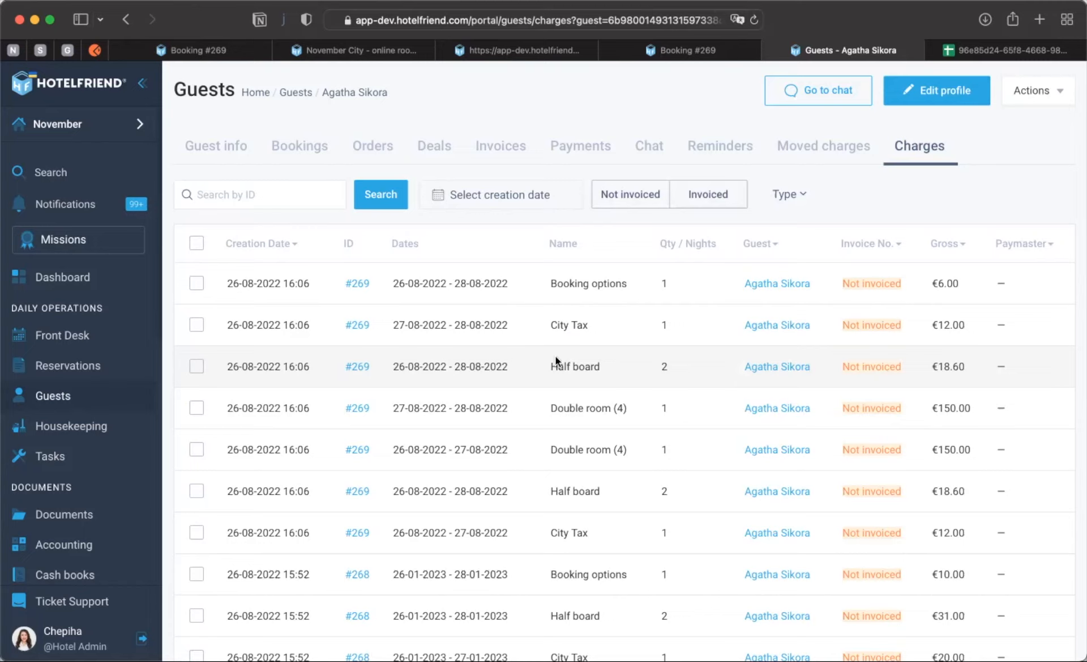
pyautogui.scroll(-10, 78, 450)
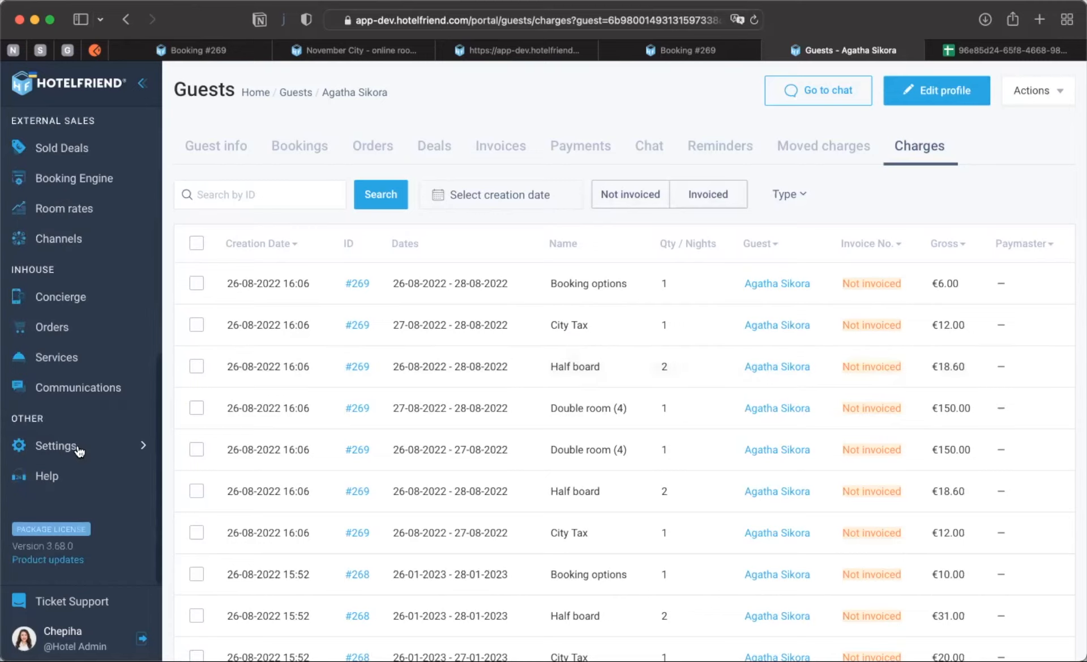
pyautogui.click(63, 336)
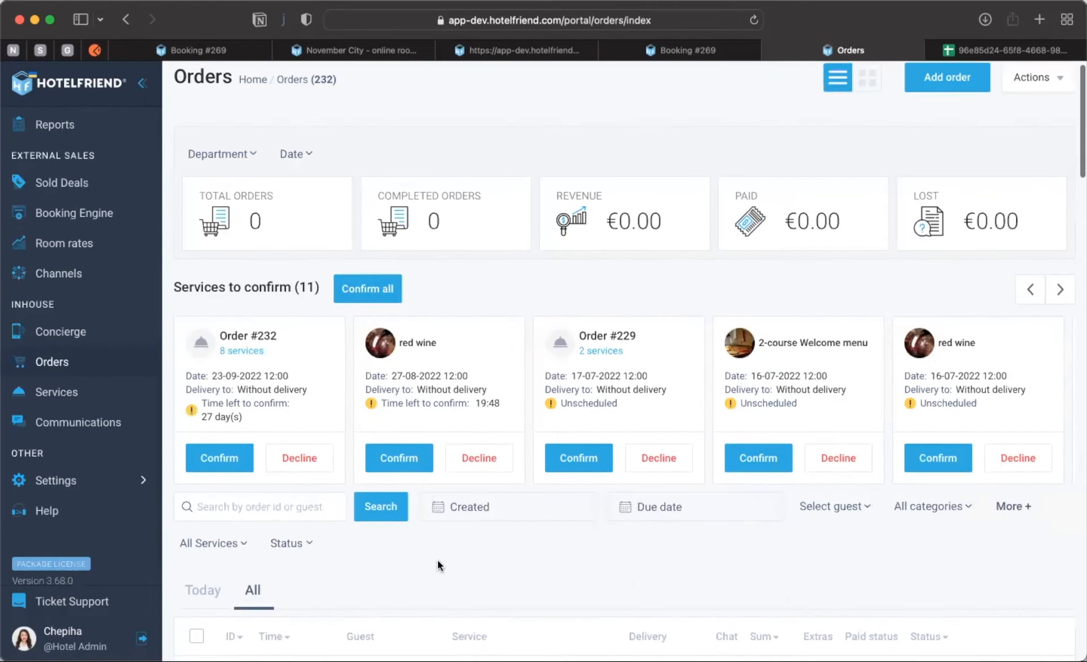
pyautogui.scroll(-3, 437, 559)
pyautogui.click(314, 541)
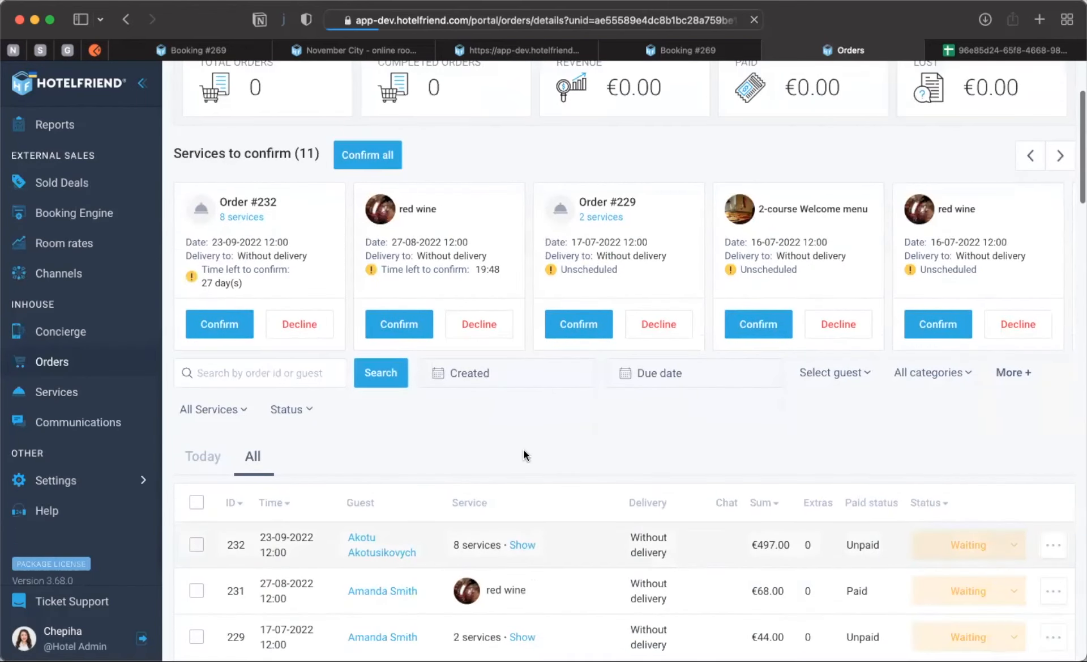
pyautogui.click(647, 148)
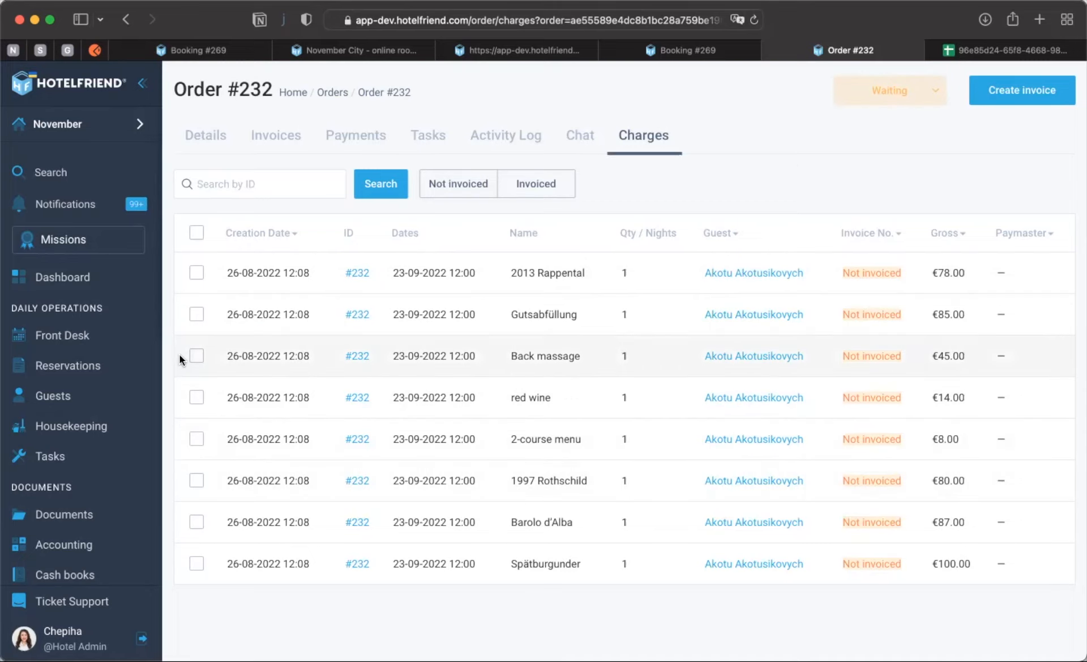
# Select all listed reservations and view the bulk actions available for them.
pyautogui.click(84, 363)
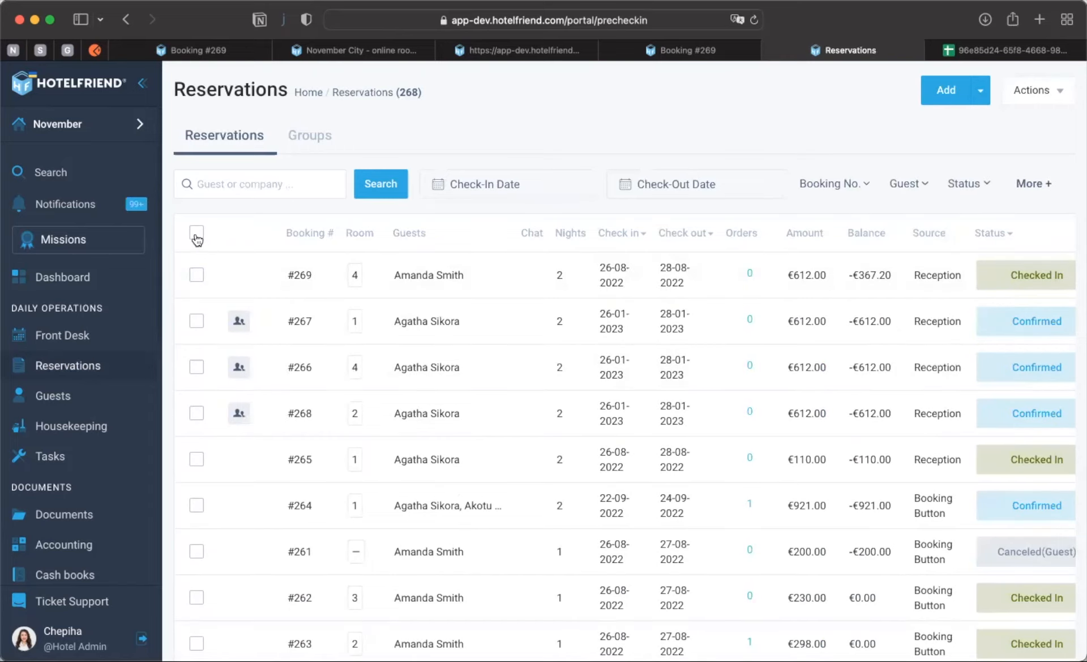
pyautogui.click(197, 233)
pyautogui.click(212, 233)
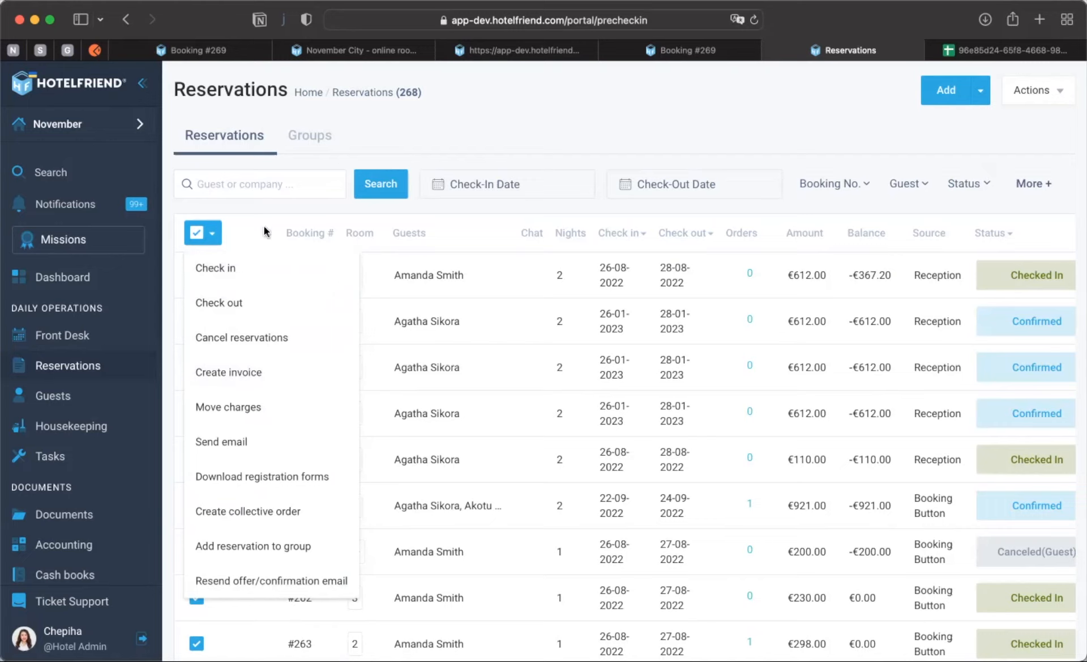
# Open the booking group with ID 12 and view the bulk actions for all its reservations, clearing the selection.
pyautogui.click(311, 138)
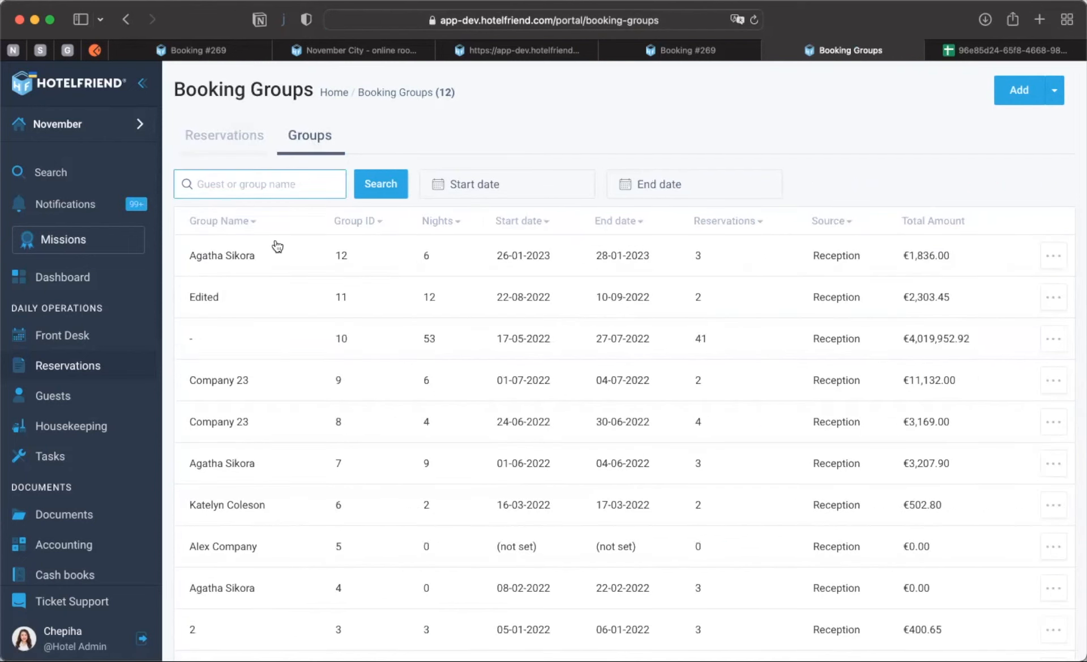
pyautogui.click(276, 261)
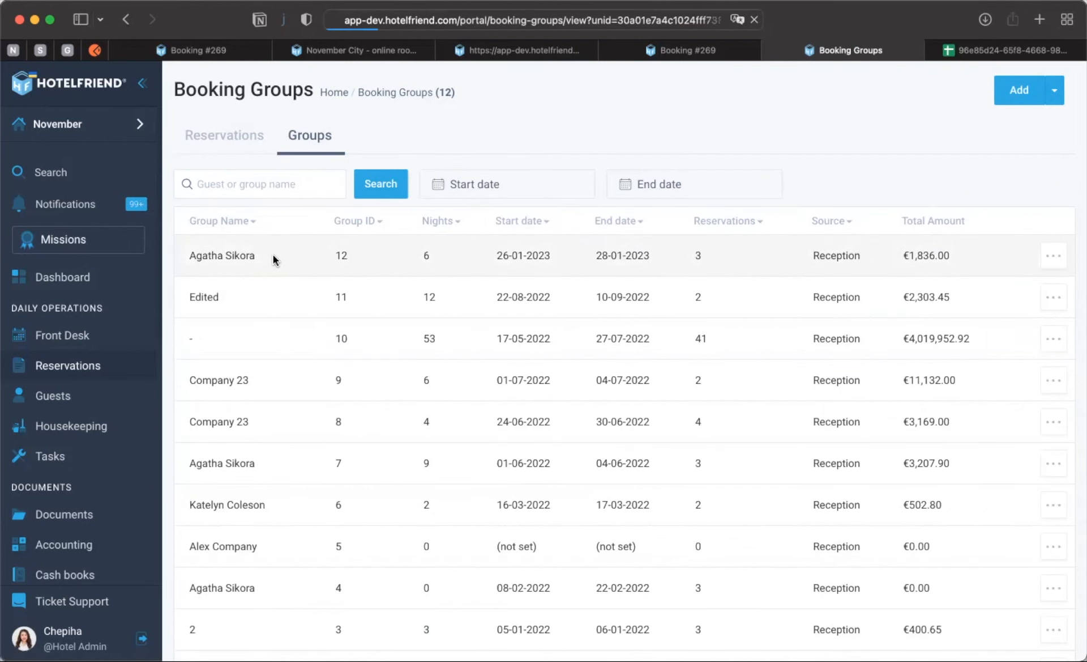
pyautogui.click(212, 276)
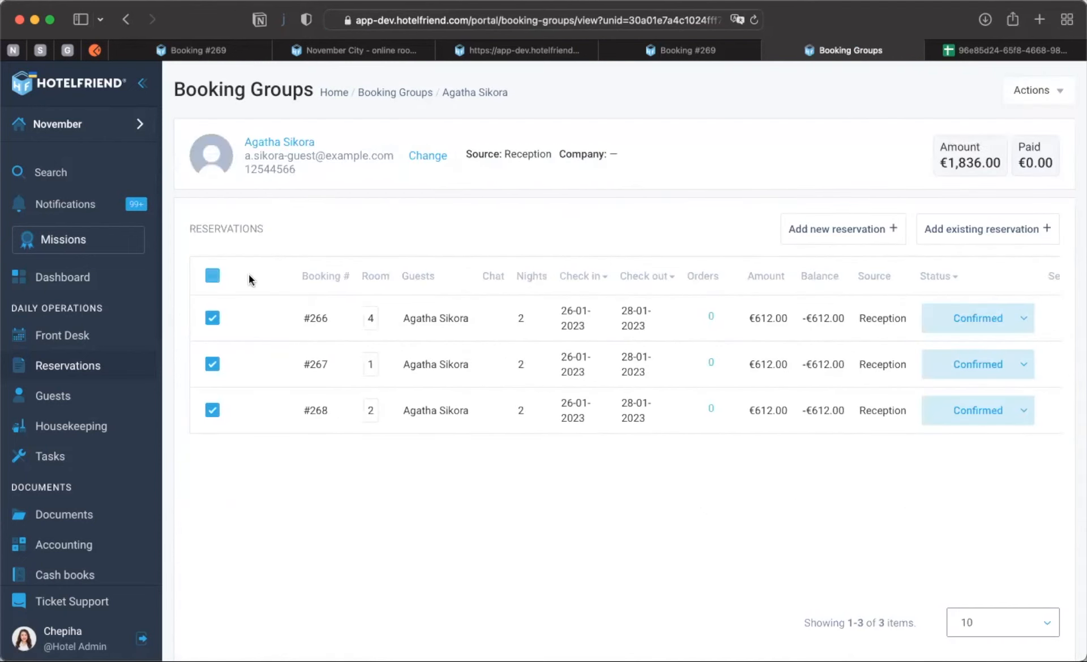
pyautogui.click(229, 279)
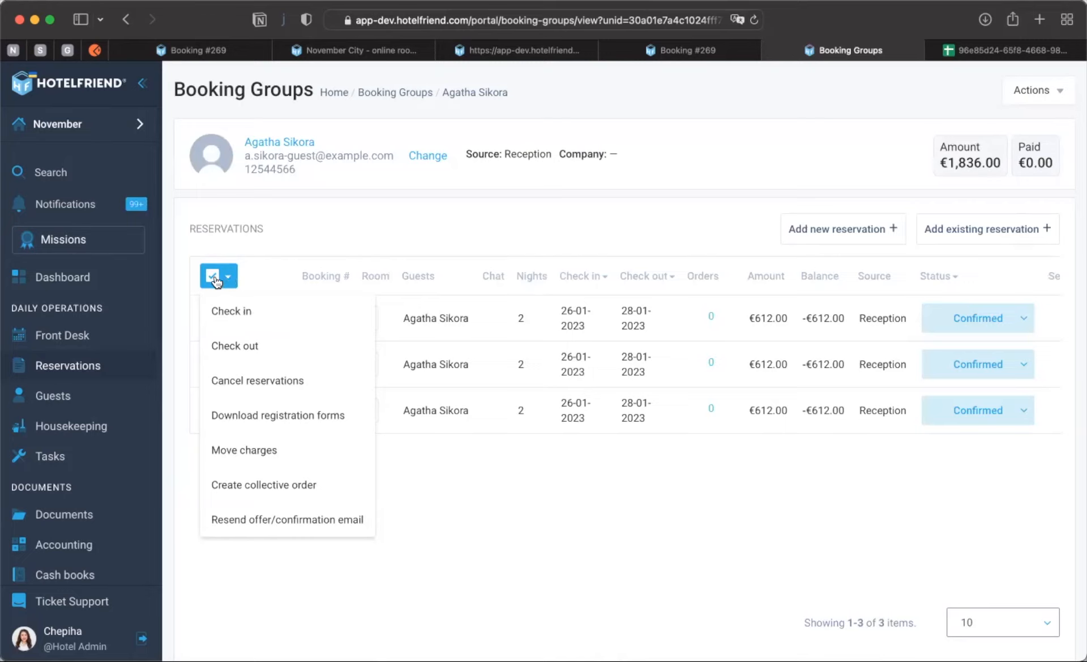
pyautogui.click(213, 276)
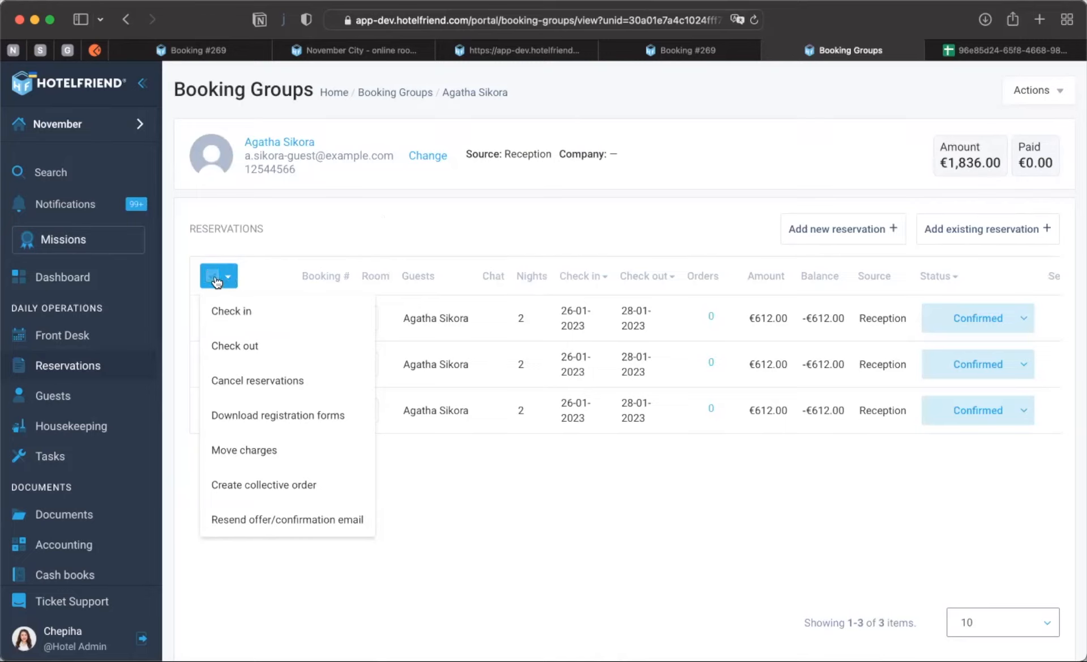
# Append "edited" to the booking group's name in its payer details, save, and return to the groups list.
pyautogui.click(430, 155)
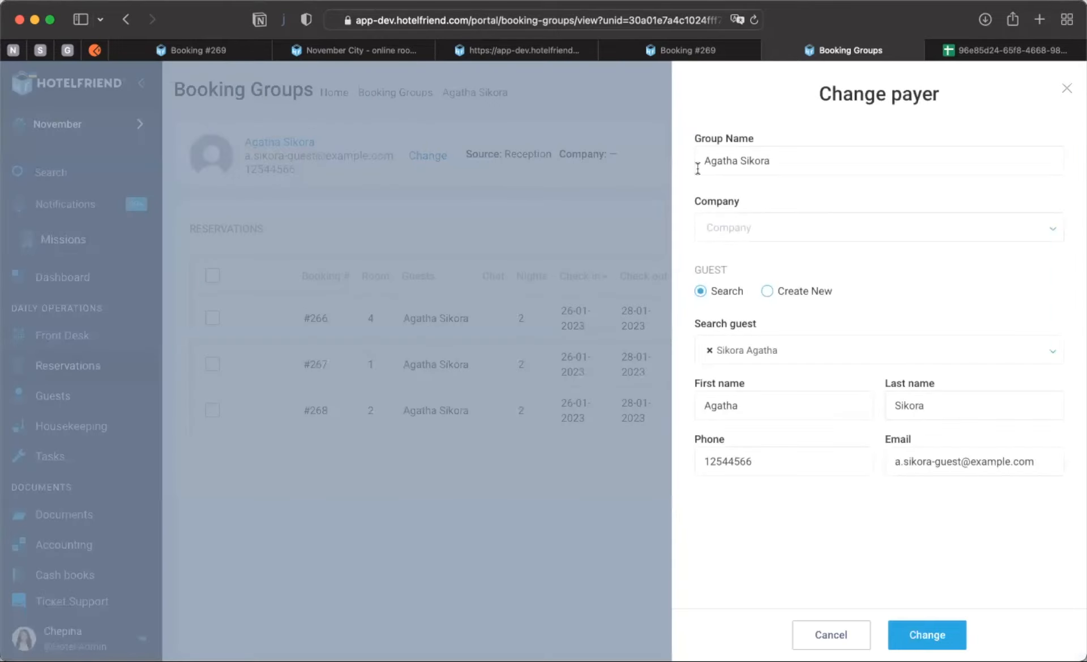
pyautogui.click(780, 165)
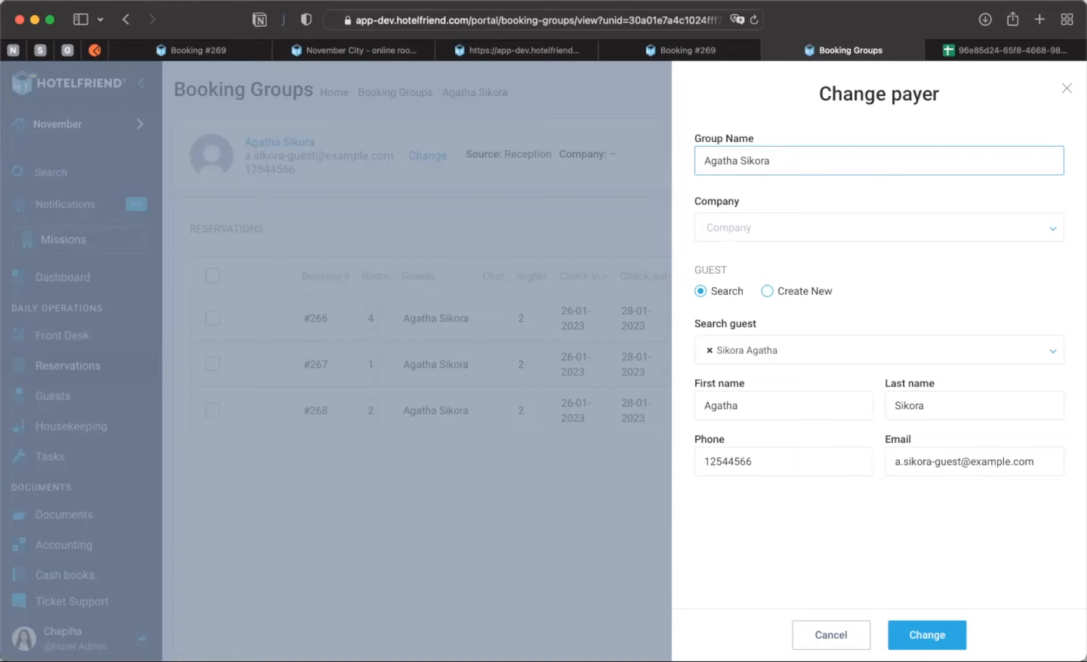
pyautogui.write('edited')
pyautogui.click(917, 633)
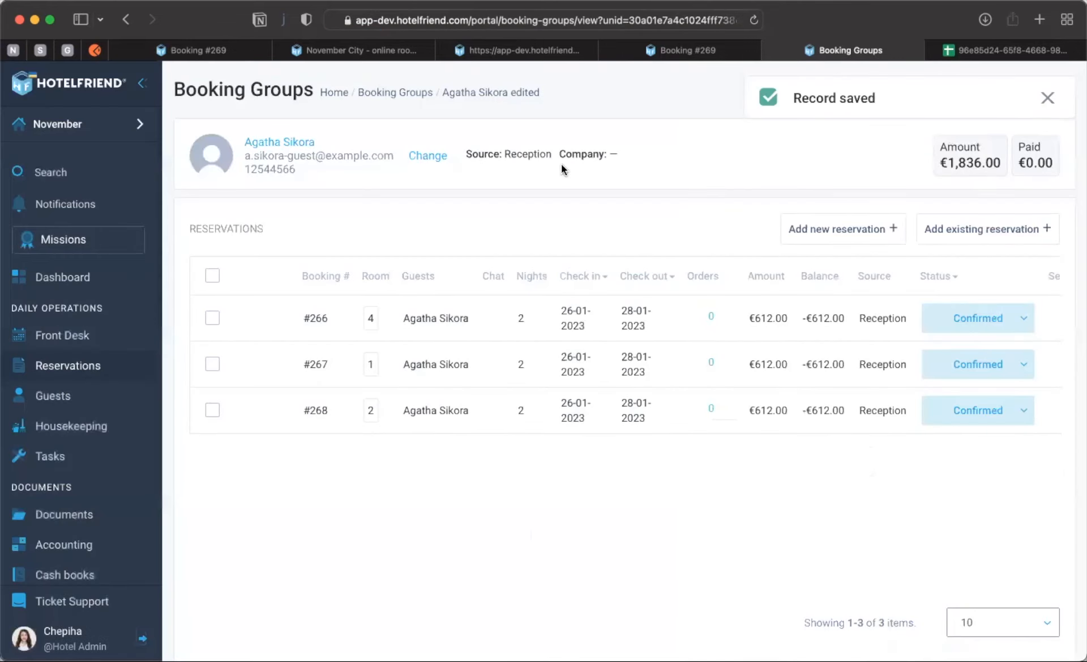
pyautogui.click(407, 93)
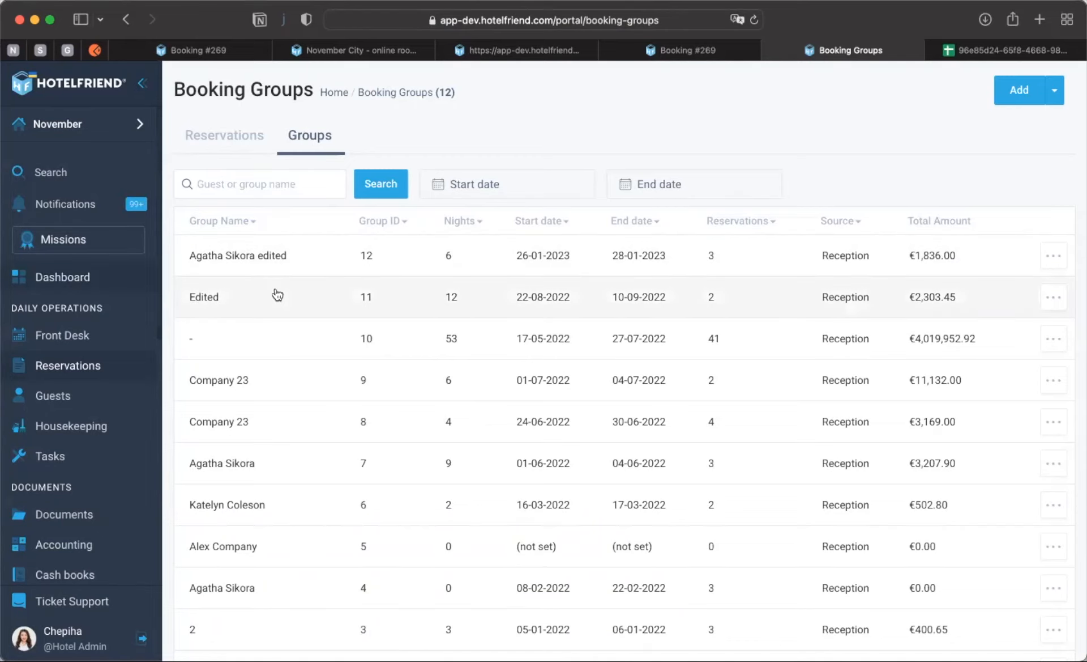
# Examine the dashboard's housekeeping, room availability, occupancy and revenue statistics.
pyautogui.click(65, 278)
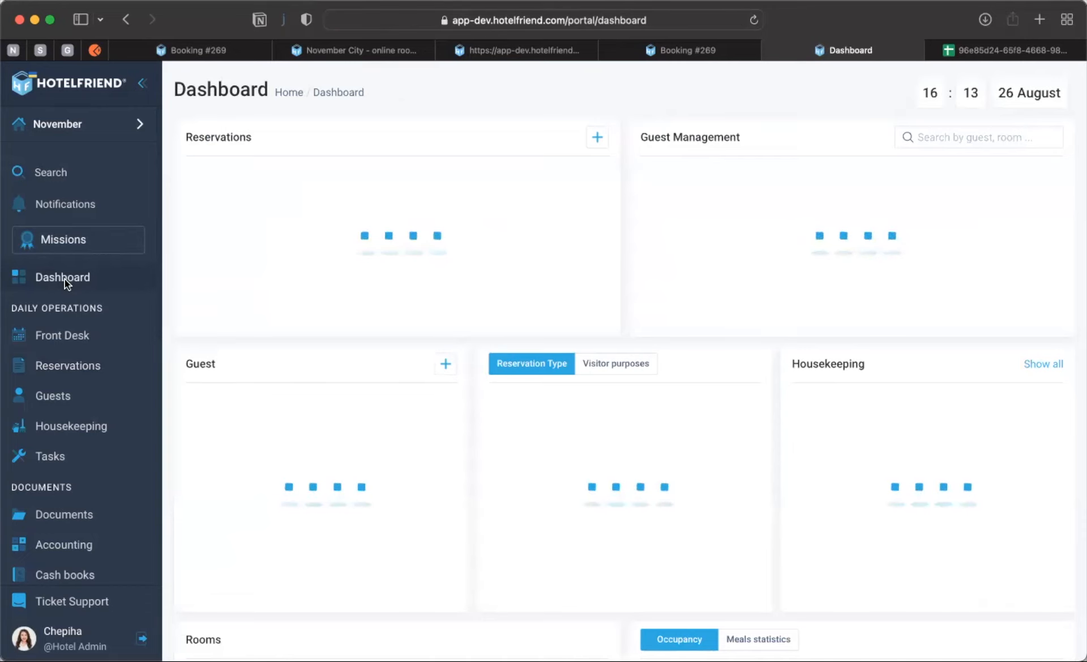
pyautogui.scroll(-5, 390, 425)
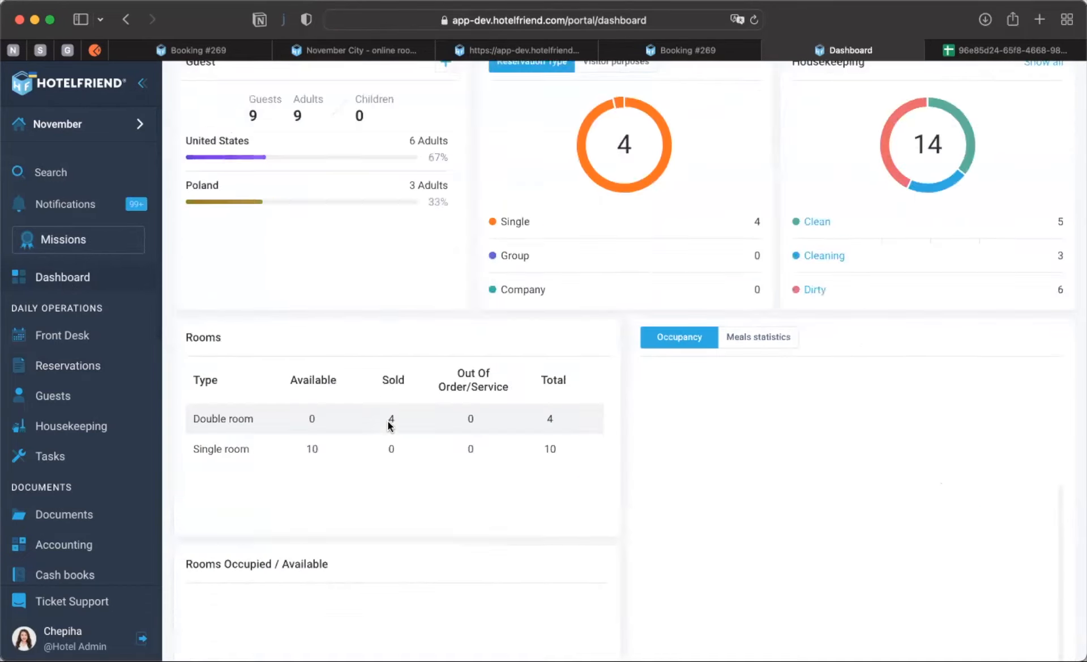
pyautogui.scroll(-4, 388, 429)
pyautogui.scroll(-3, 553, 425)
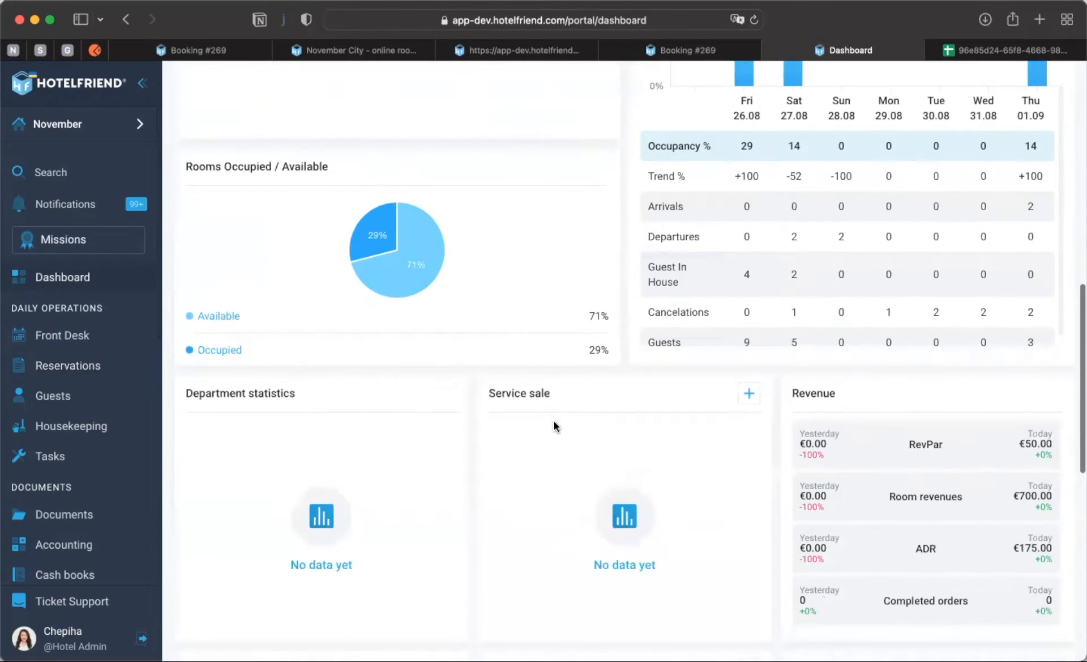
pyautogui.scroll(-2, 555, 426)
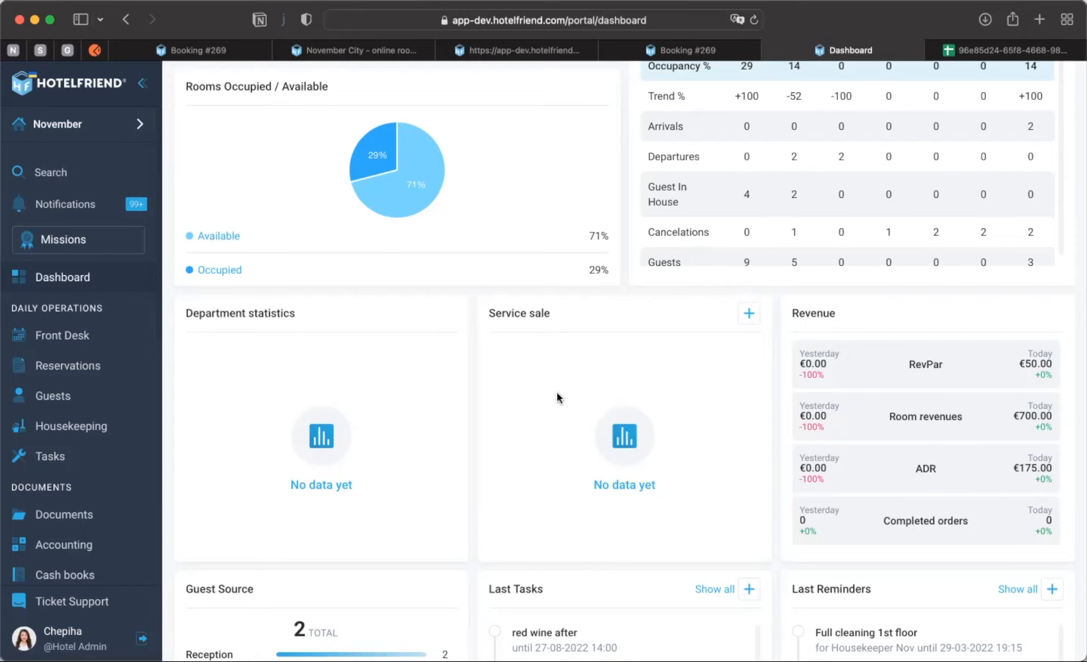
pyautogui.scroll(3, 558, 396)
pyautogui.scroll(2, 559, 396)
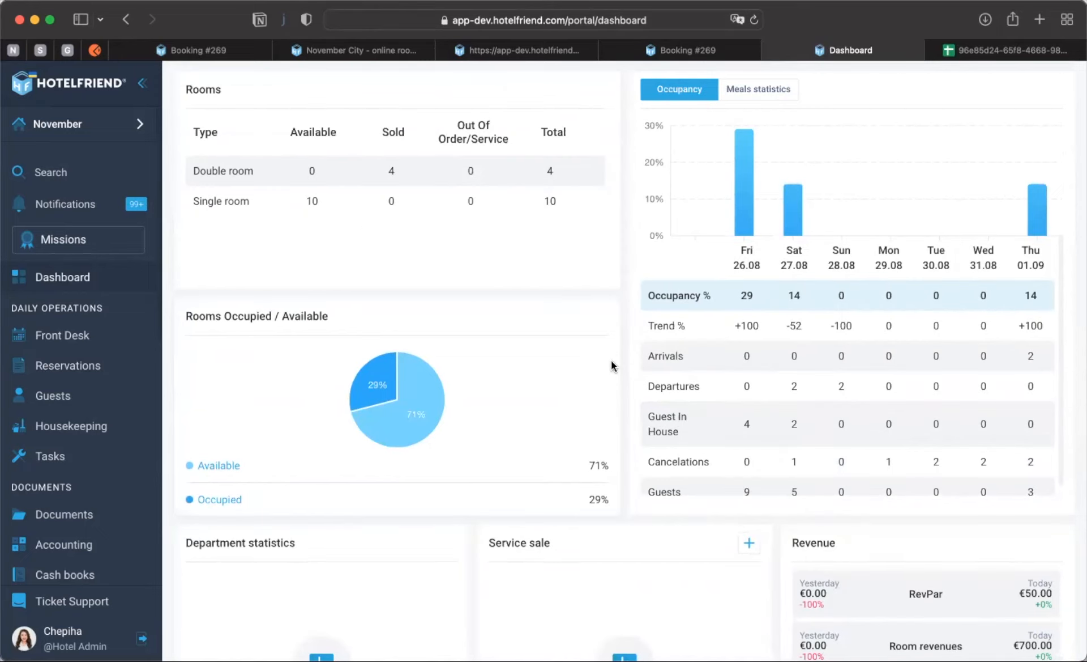
pyautogui.scroll(3, 611, 362)
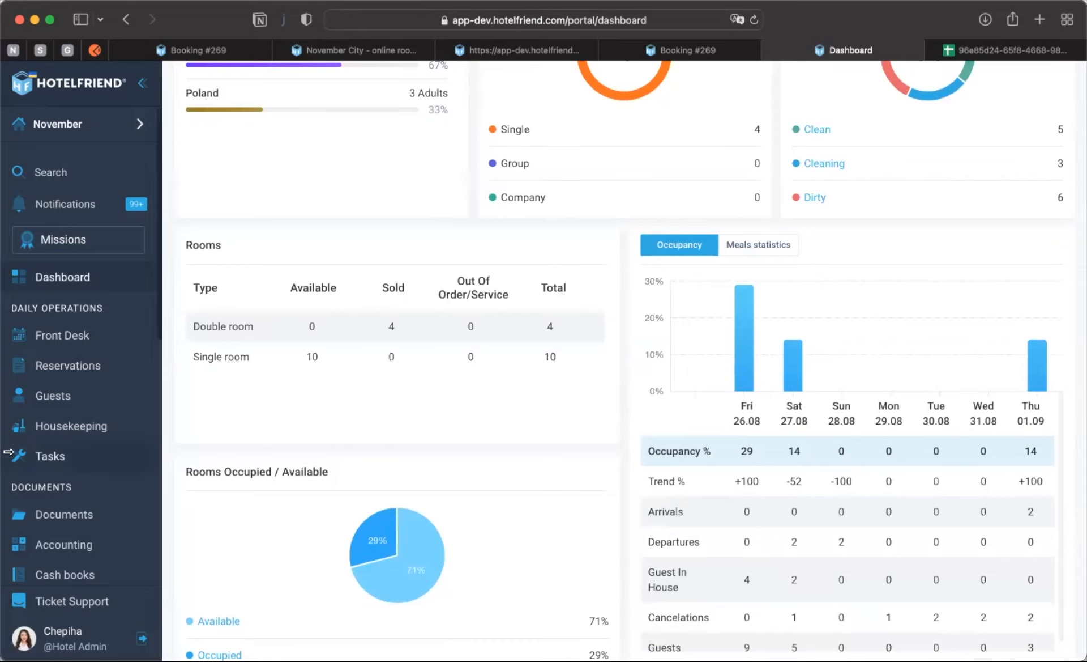
# Generate the Check-in/Check-out daily list report for 26-08-2022.
pyautogui.scroll(-3, 102, 469)
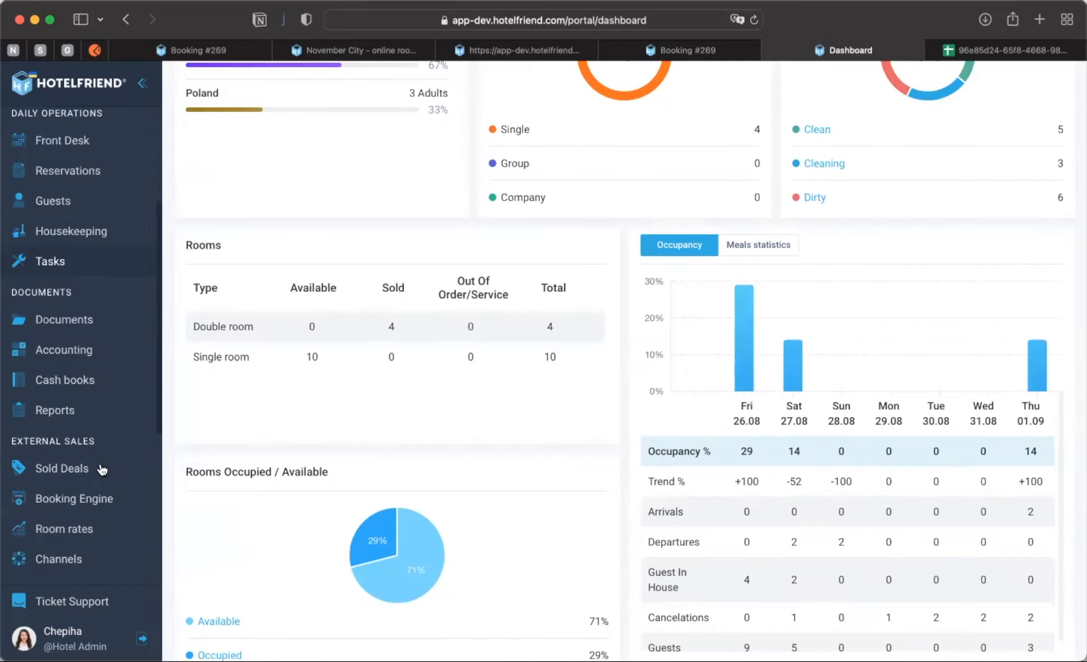
pyautogui.click(73, 407)
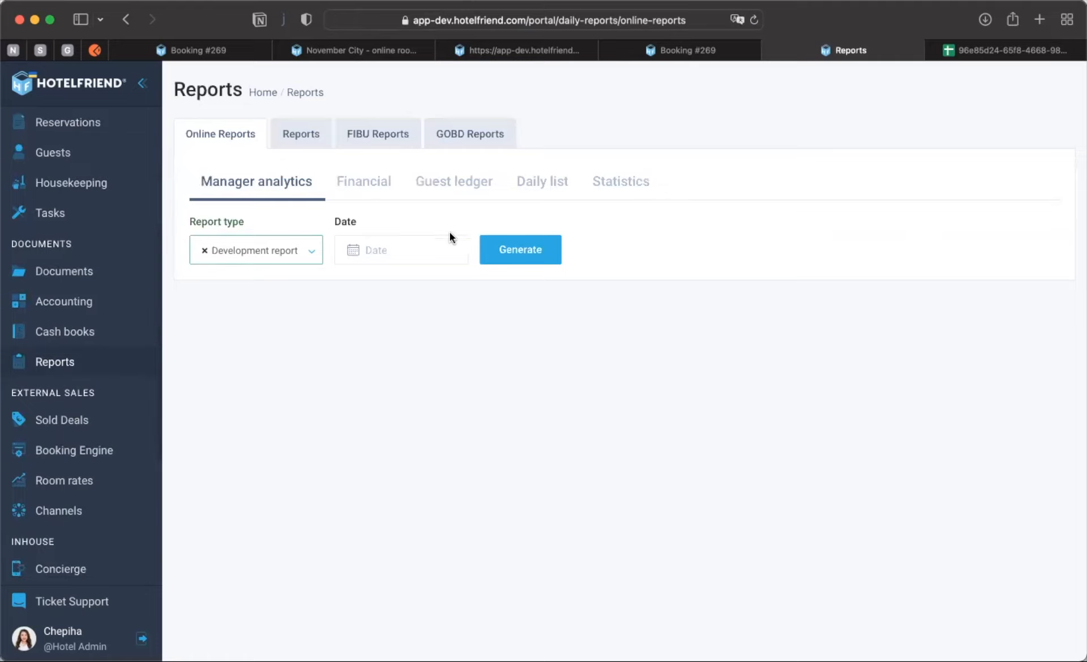
pyautogui.click(537, 182)
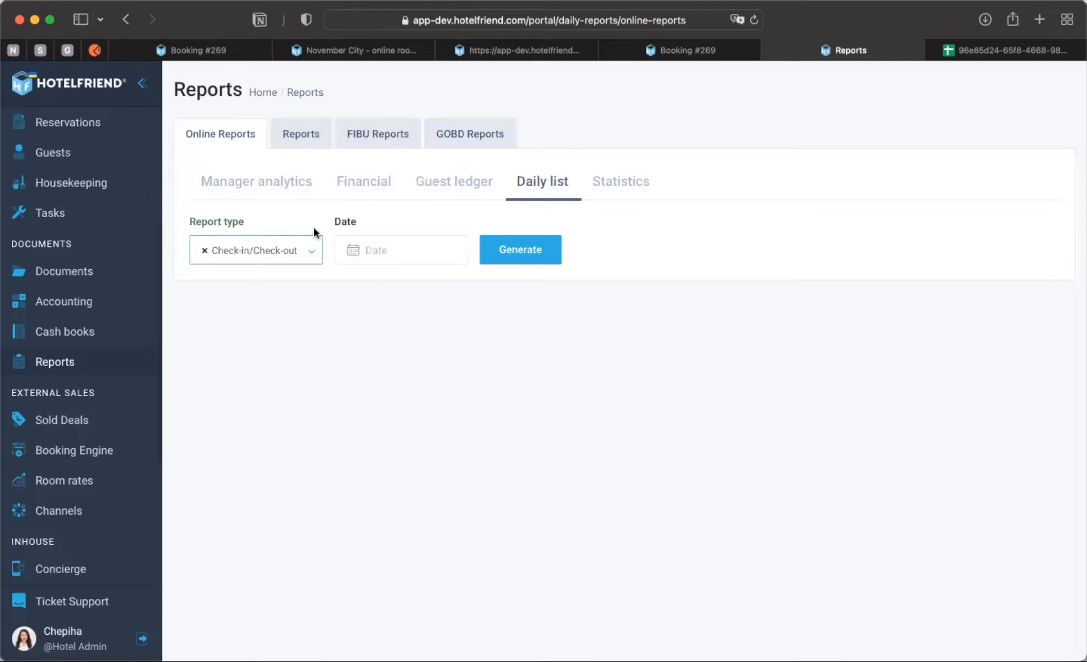
pyautogui.click(385, 257)
pyautogui.click(473, 434)
pyautogui.click(531, 256)
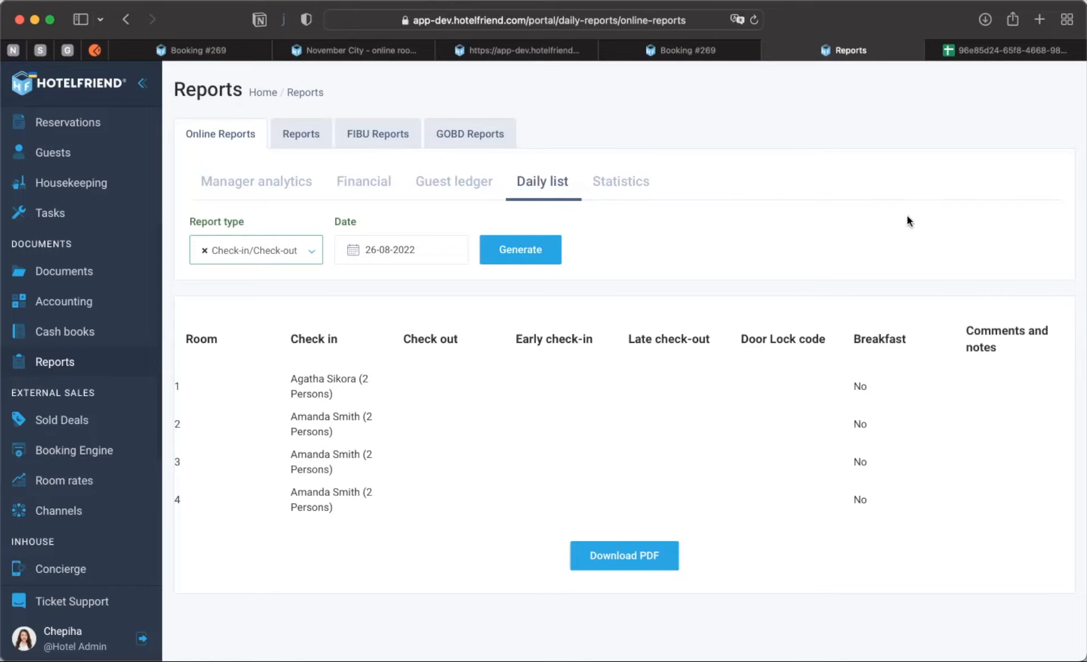
# Open the FIBU reports, review the columns of the exported invoice spreadsheet in Google Sheets, and return to the reports.
pyautogui.click(379, 133)
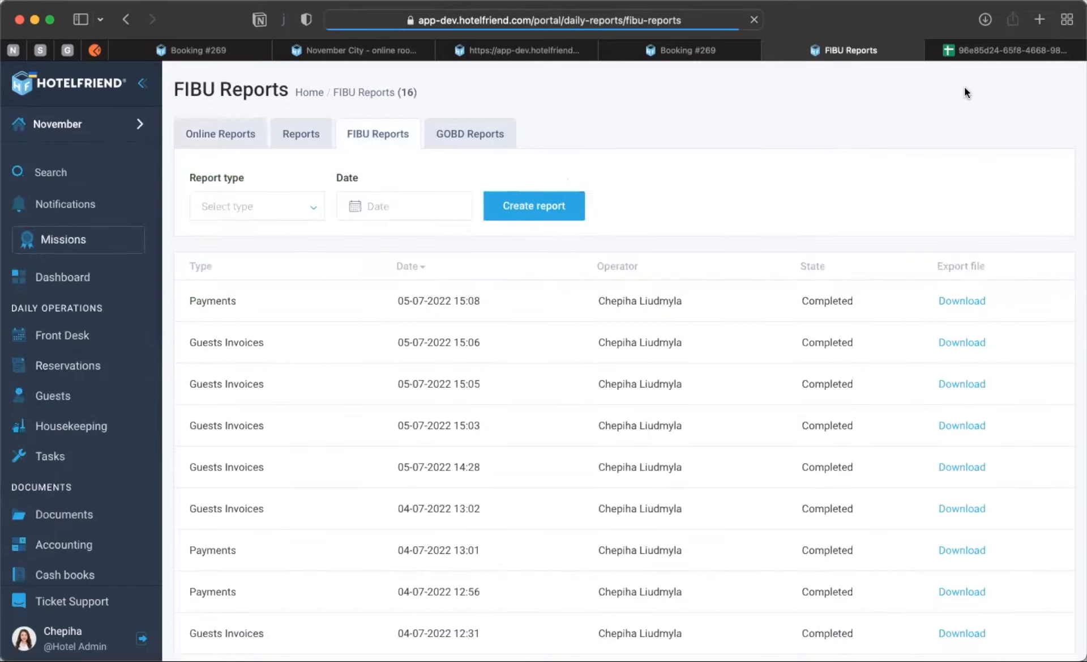
pyautogui.click(994, 50)
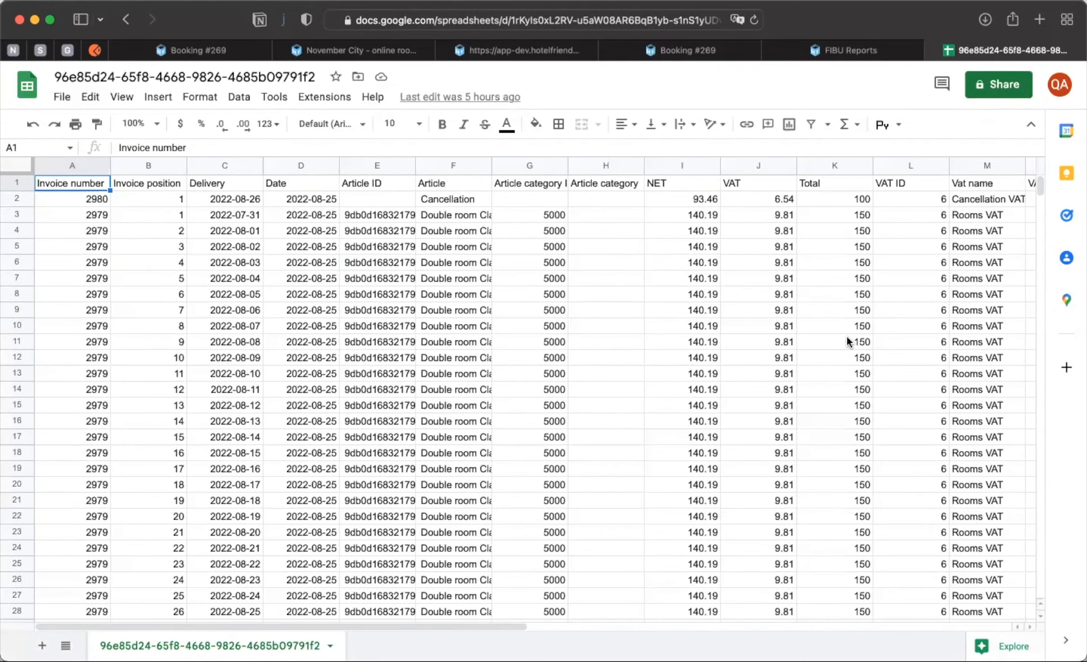
pyautogui.hscroll(10, 848, 340)
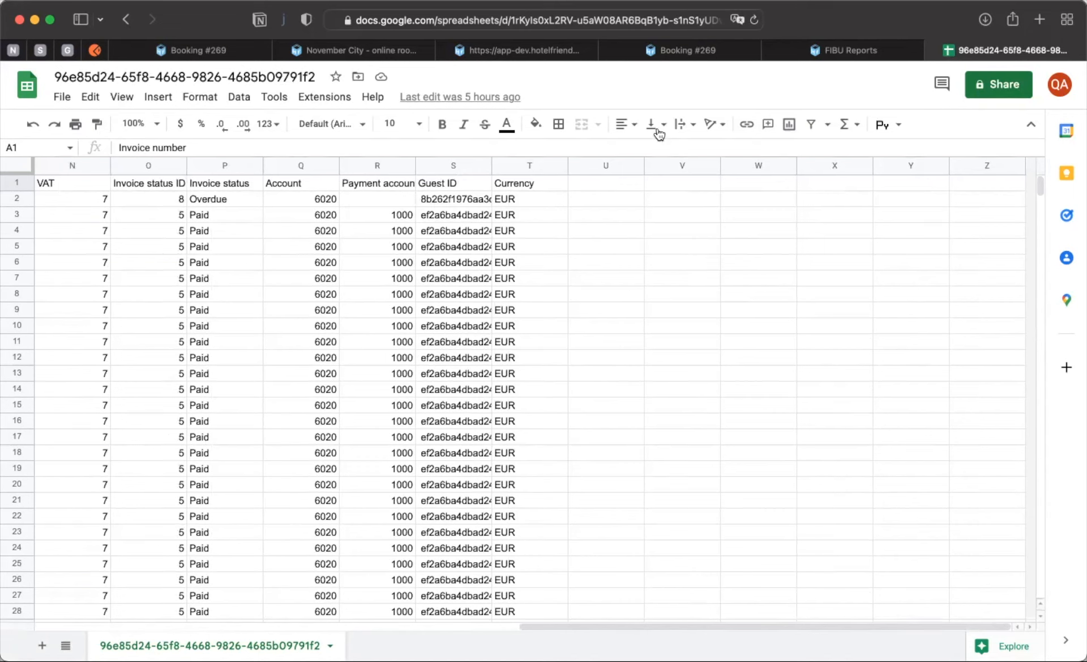
pyautogui.click(830, 53)
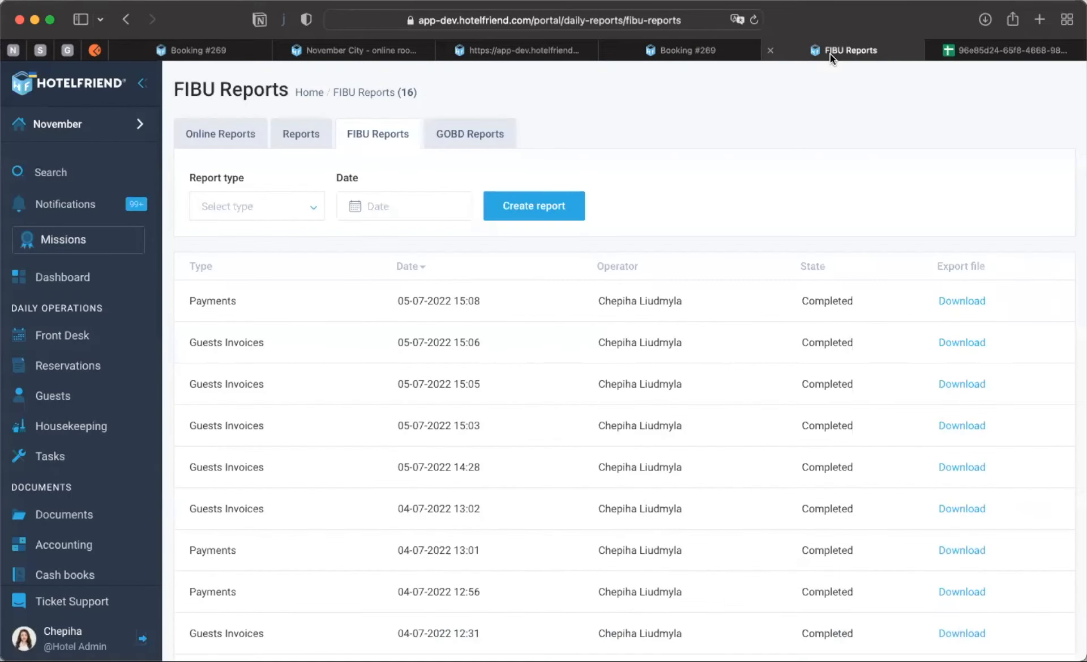
# Open the online guest's profile from the guests list for editing and review the guest card's general, contact and passport fields.
pyautogui.click(63, 394)
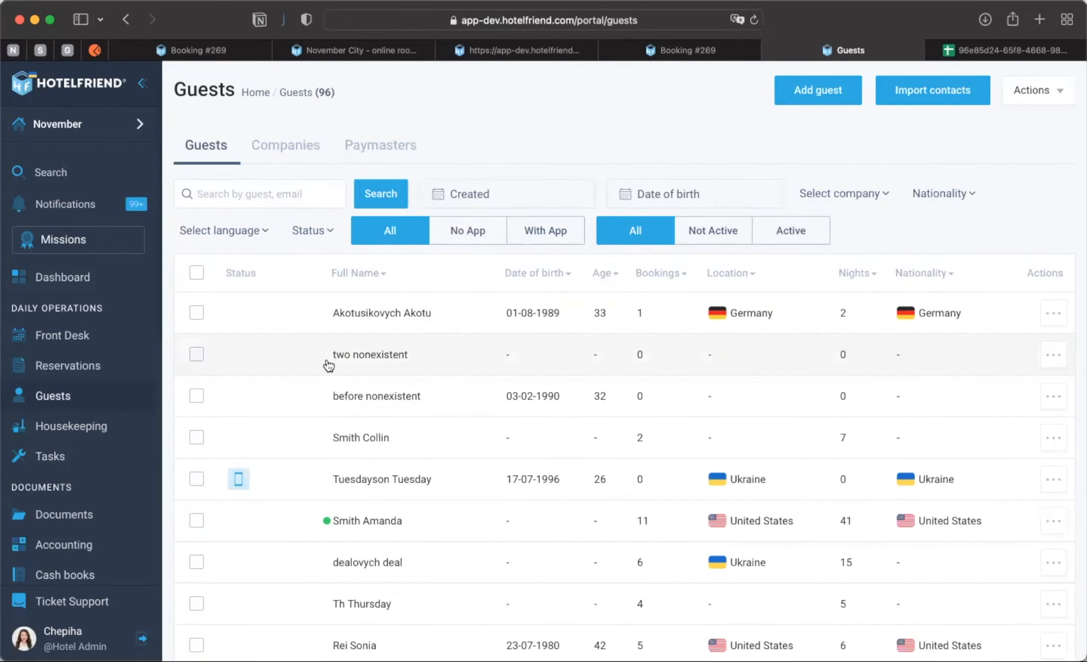
pyautogui.click(362, 520)
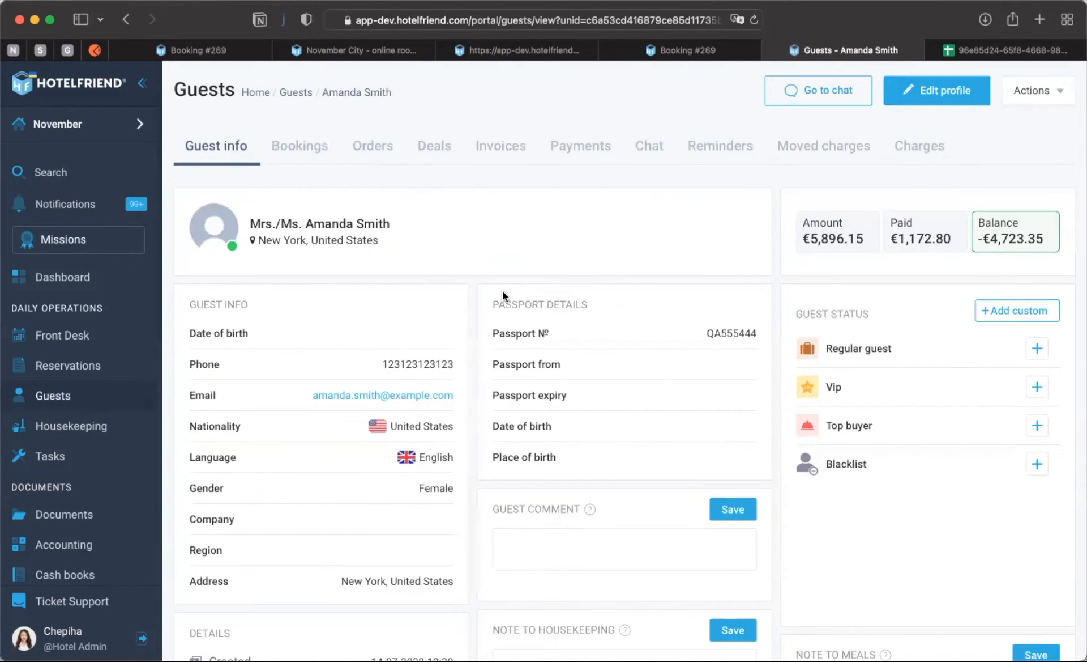
pyautogui.click(936, 100)
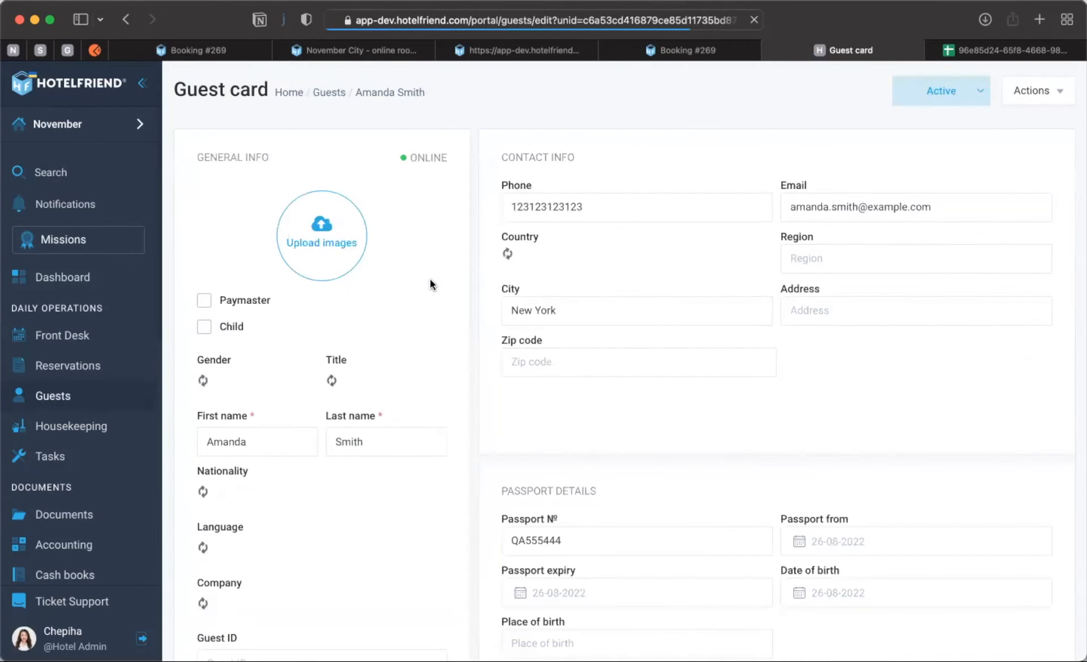
pyautogui.click(582, 363)
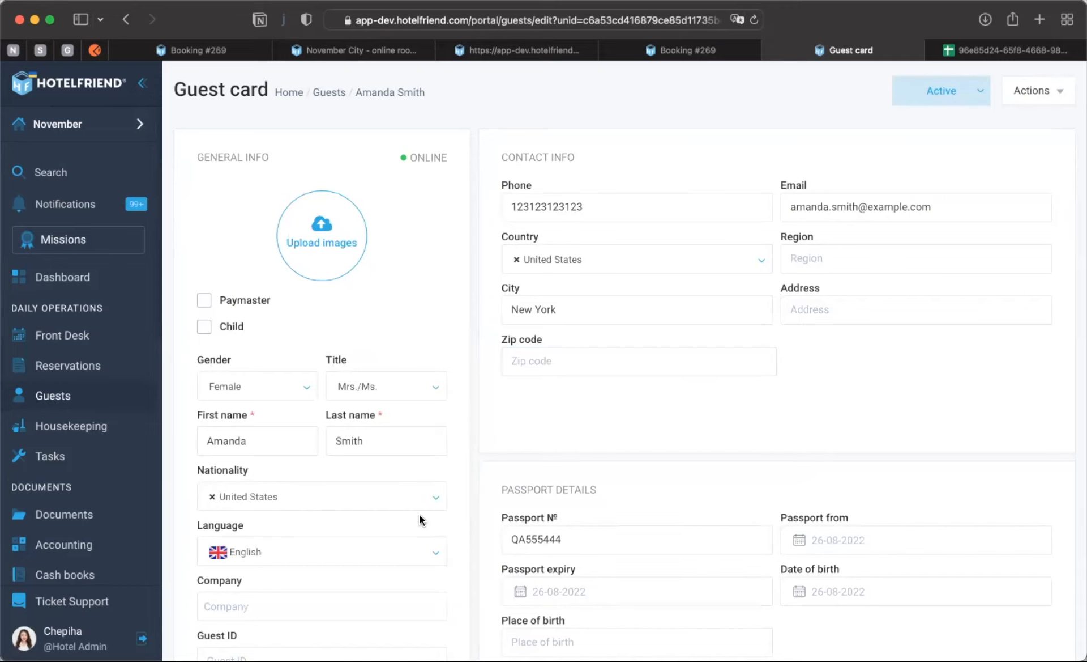
pyautogui.scroll(-4, 419, 514)
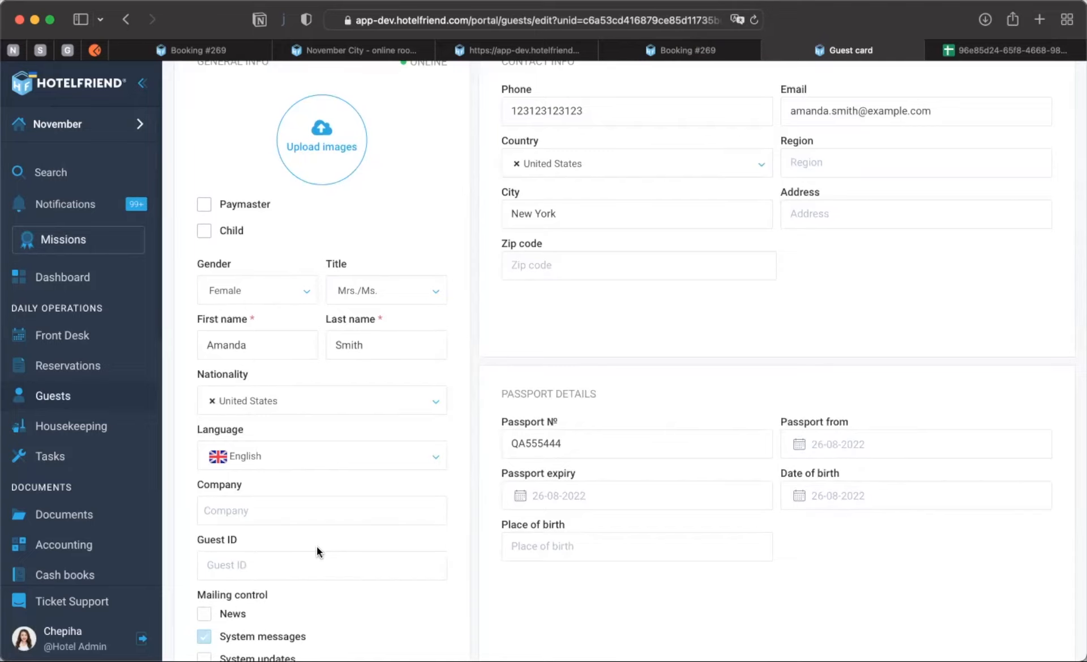
# View the Front Desk room schedule and review the available provider integrations in the settings.
pyautogui.click(74, 334)
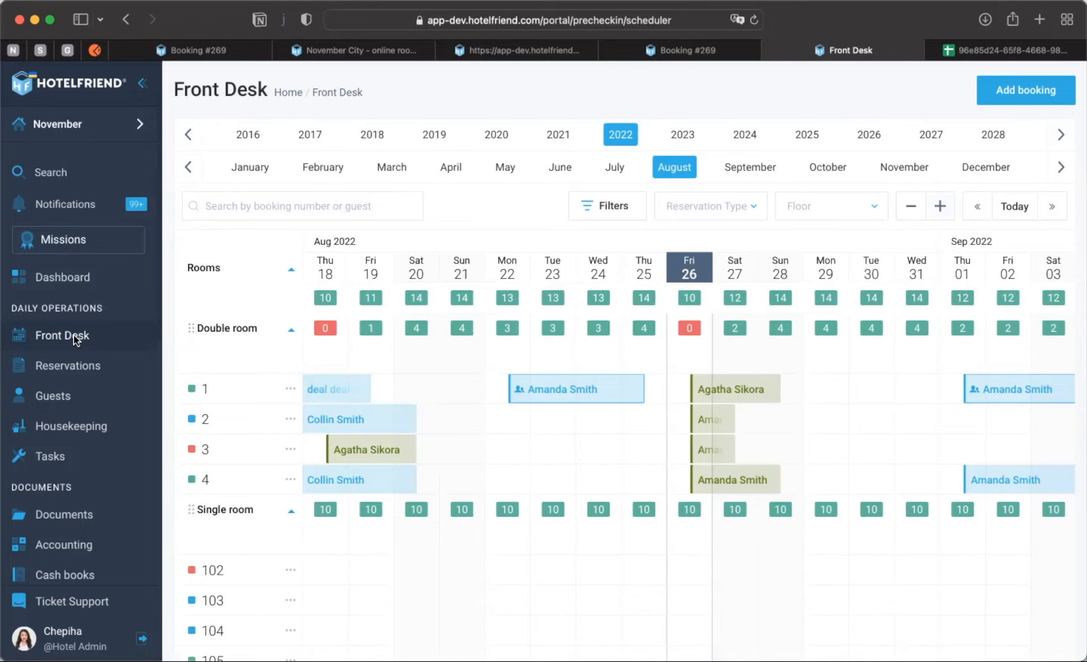
pyautogui.scroll(-5, 74, 334)
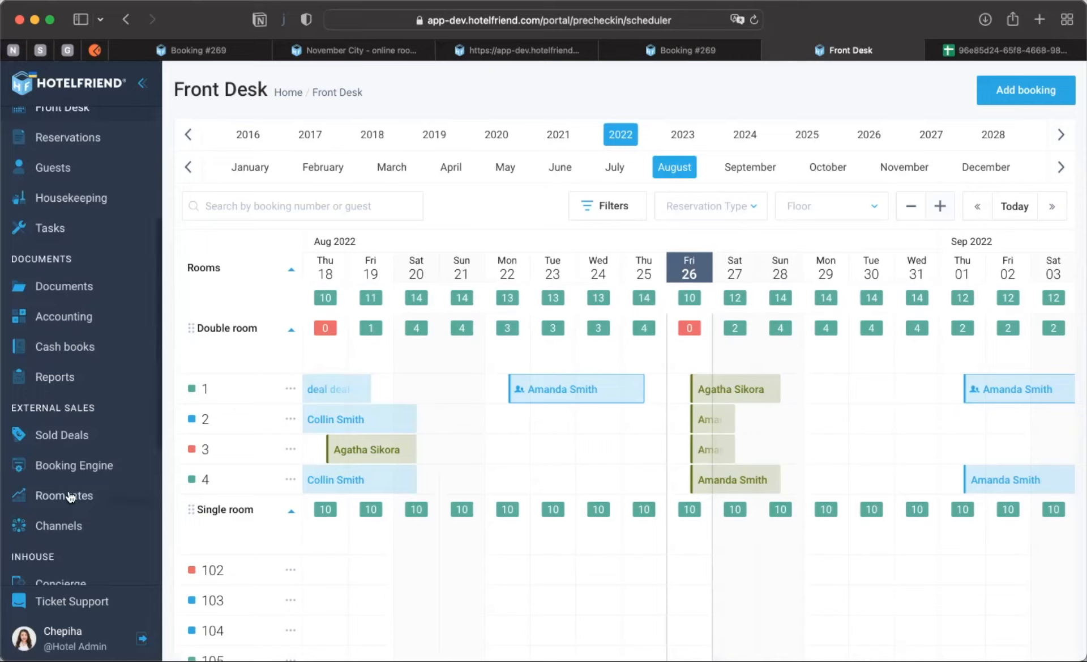
pyautogui.scroll(-5, 74, 496)
pyautogui.click(105, 457)
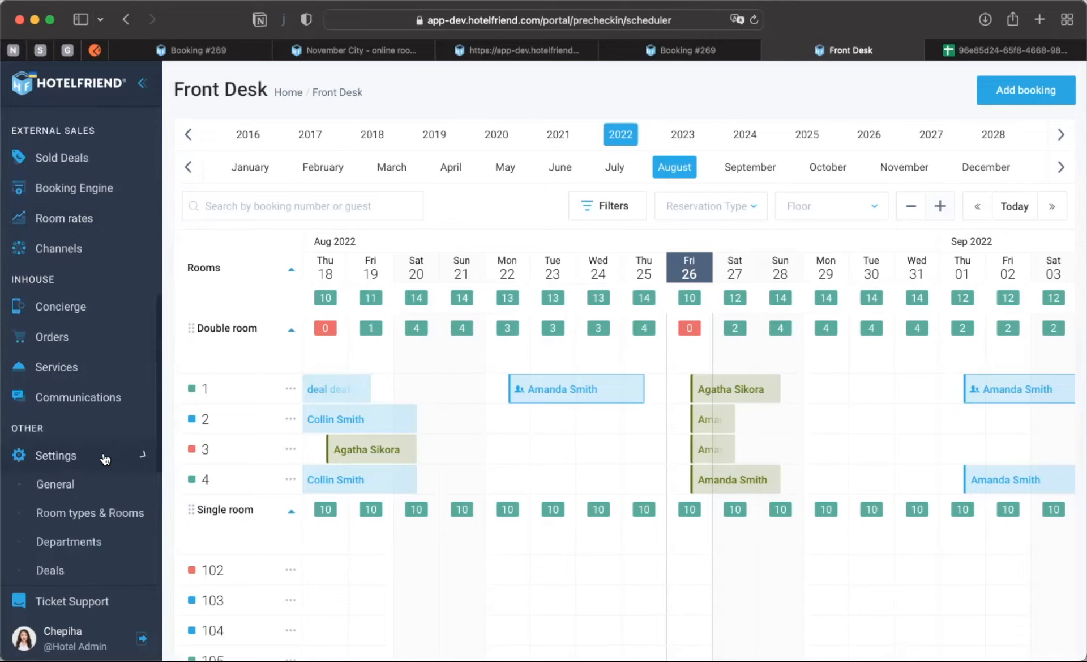
pyautogui.scroll(-5, 105, 513)
pyautogui.click(90, 425)
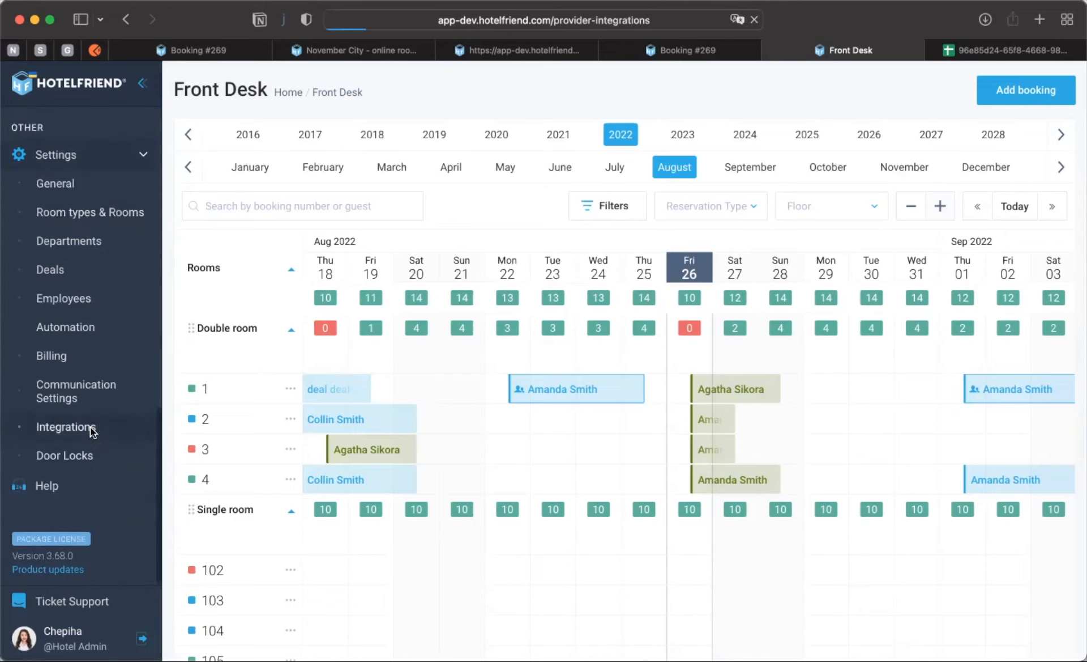
pyautogui.scroll(-10, 528, 462)
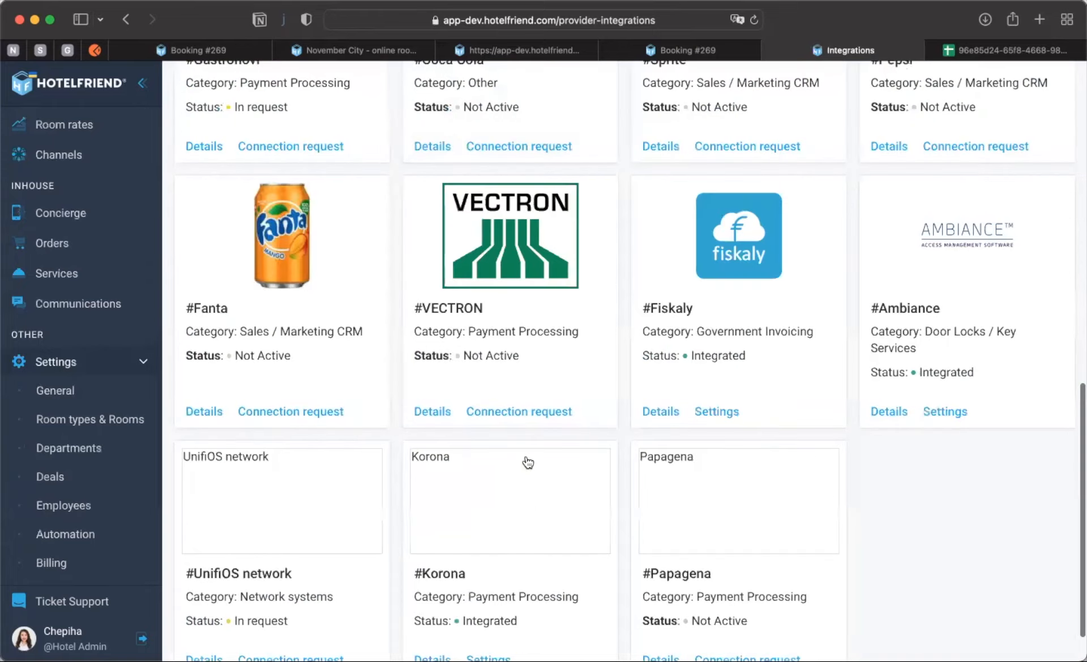
pyautogui.scroll(15, 340, 431)
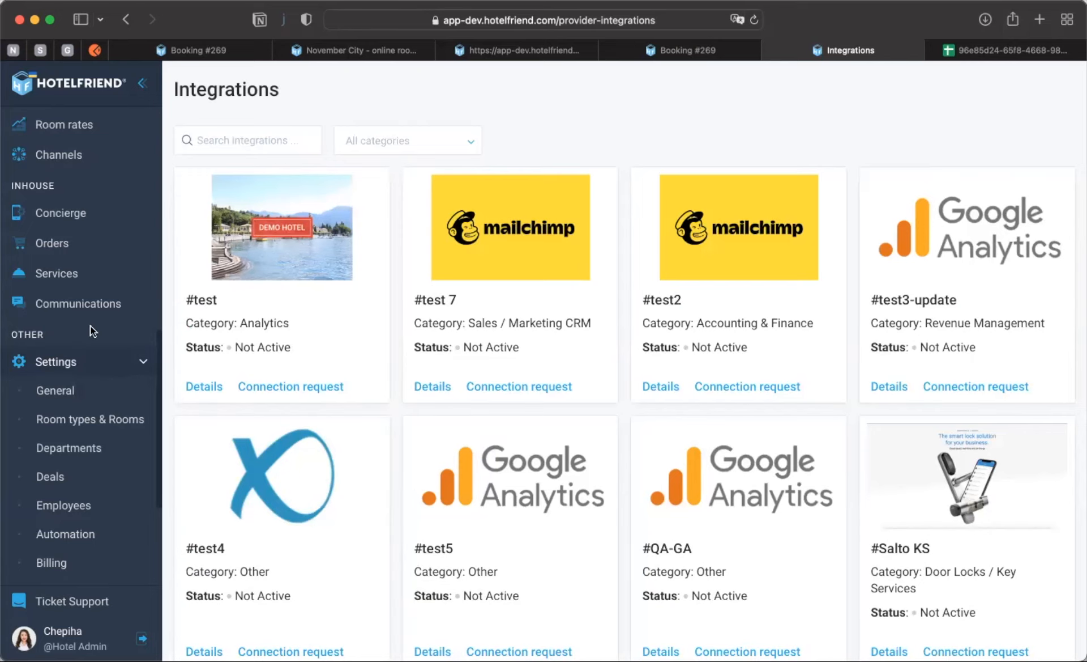
pyautogui.scroll(10, 85, 319)
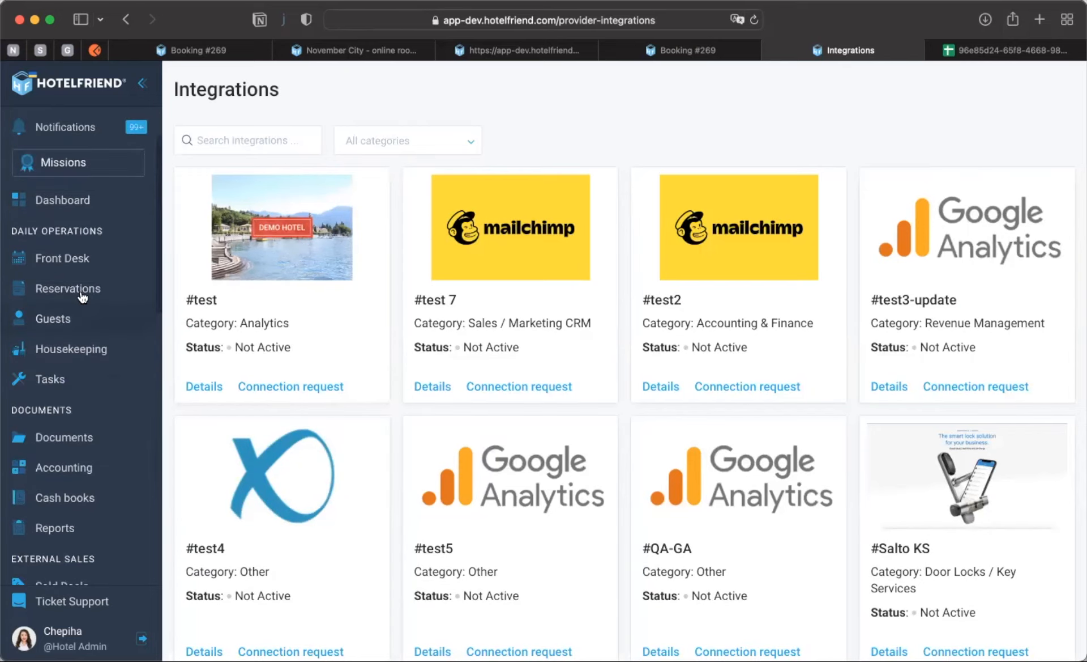
pyautogui.click(80, 289)
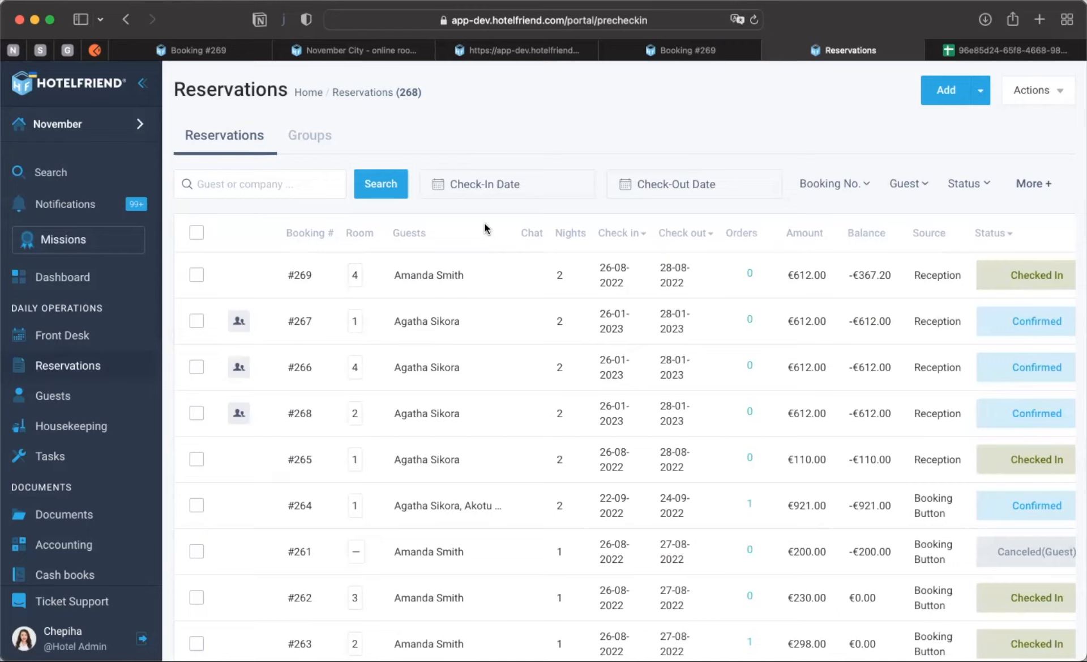
pyautogui.scroll(-7, 60, 537)
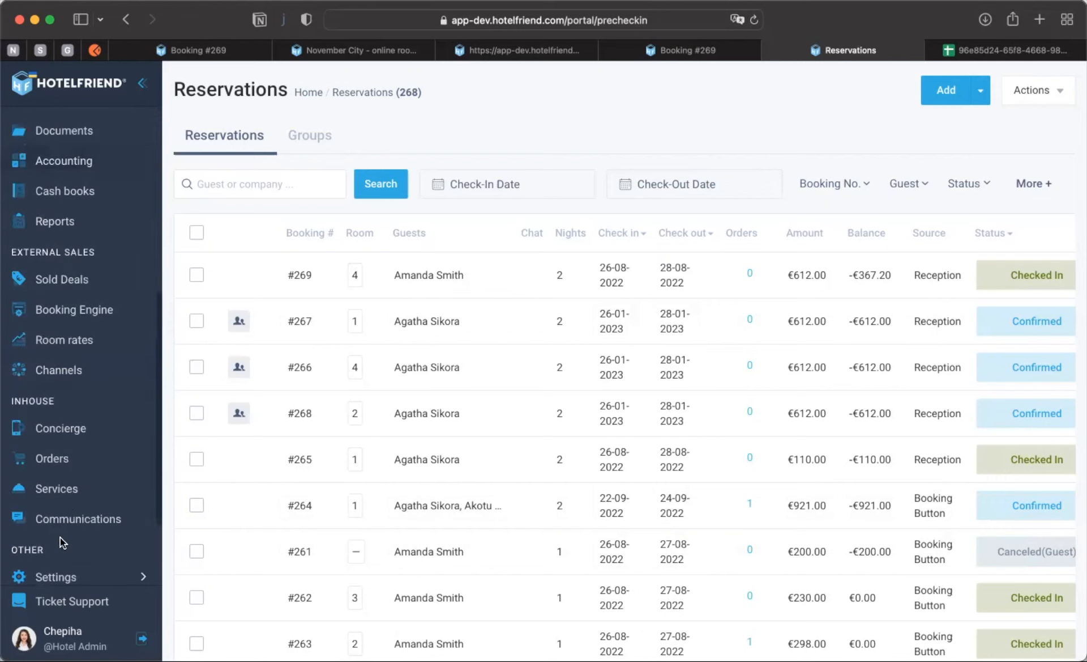
pyautogui.click(91, 314)
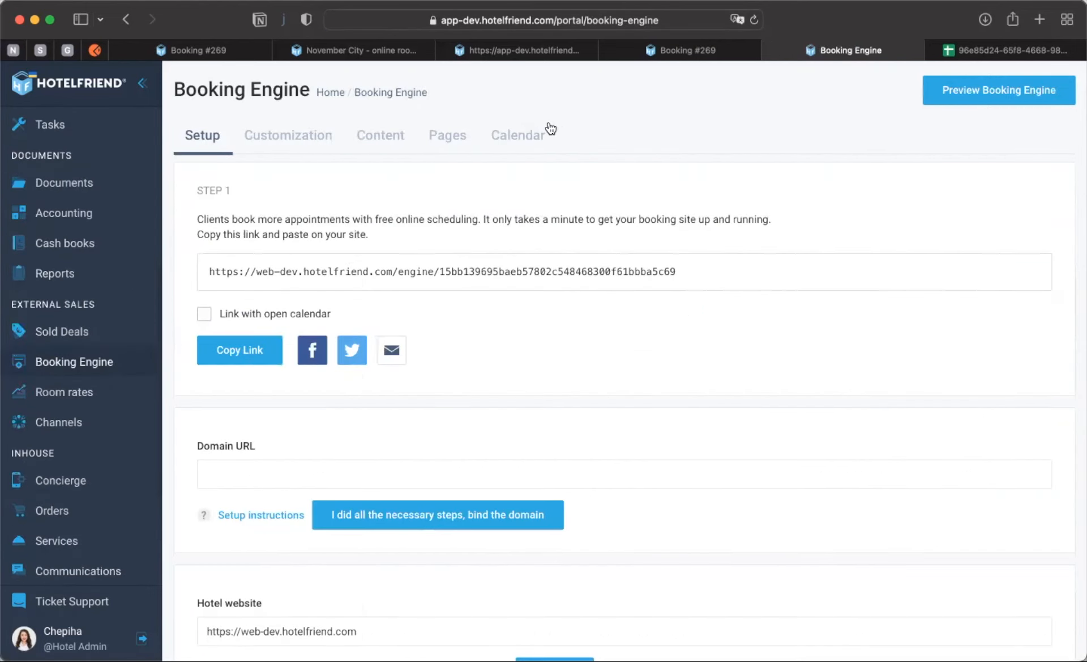
pyautogui.click(526, 138)
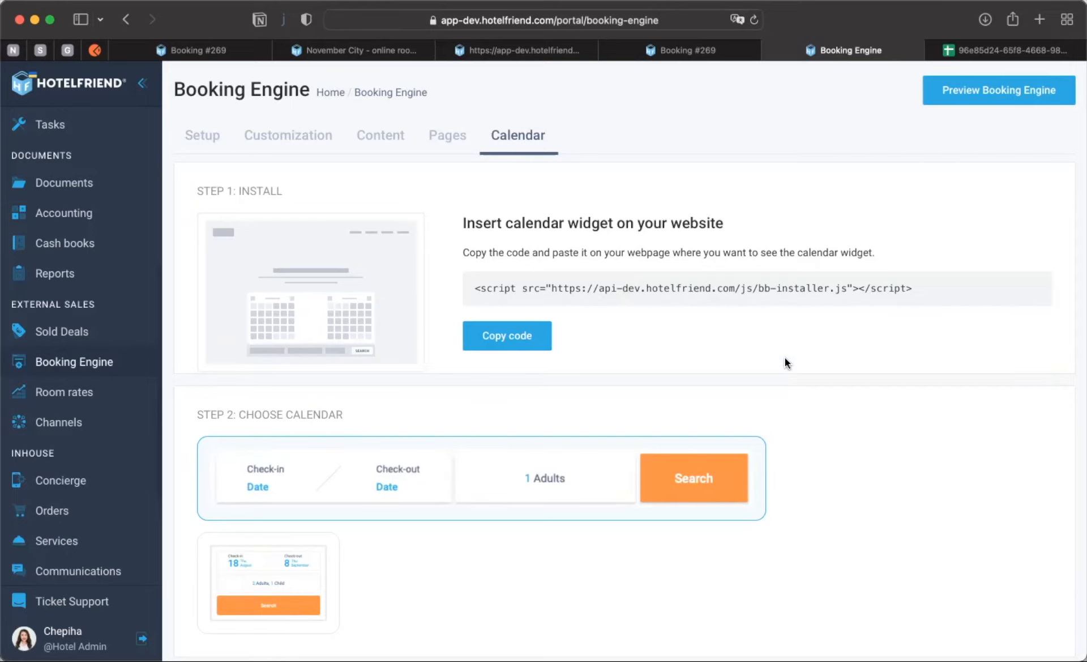
pyautogui.scroll(-10, 785, 363)
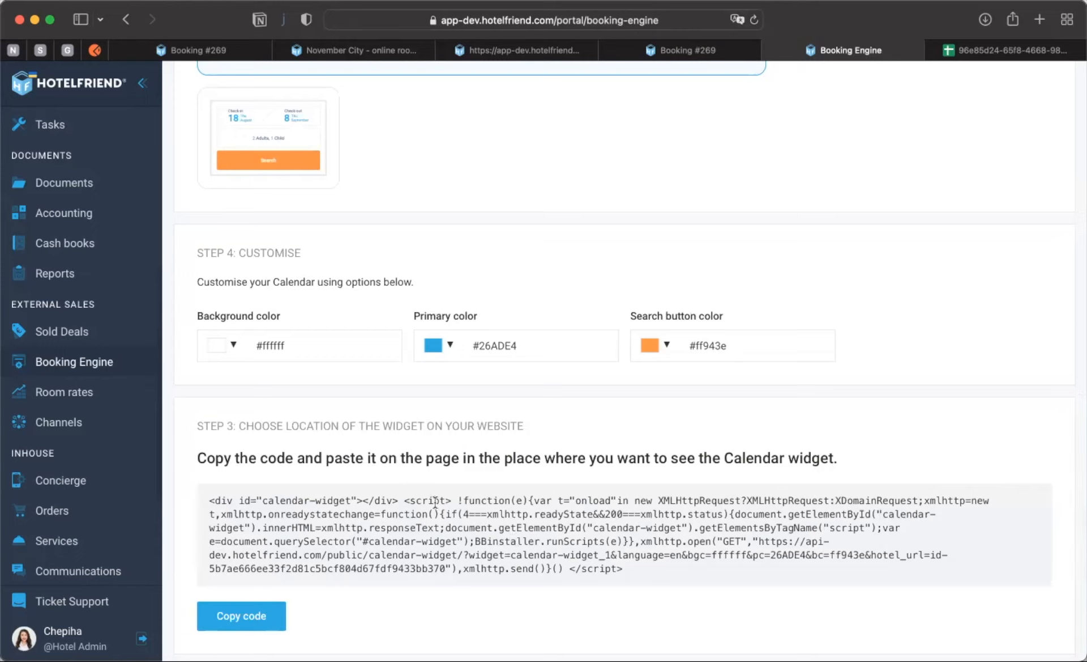
# Set the calendar widget's background color to yellow (#ffff00) and look over the widget's calendar styles and install code.
pyautogui.click(228, 343)
pyautogui.click(268, 385)
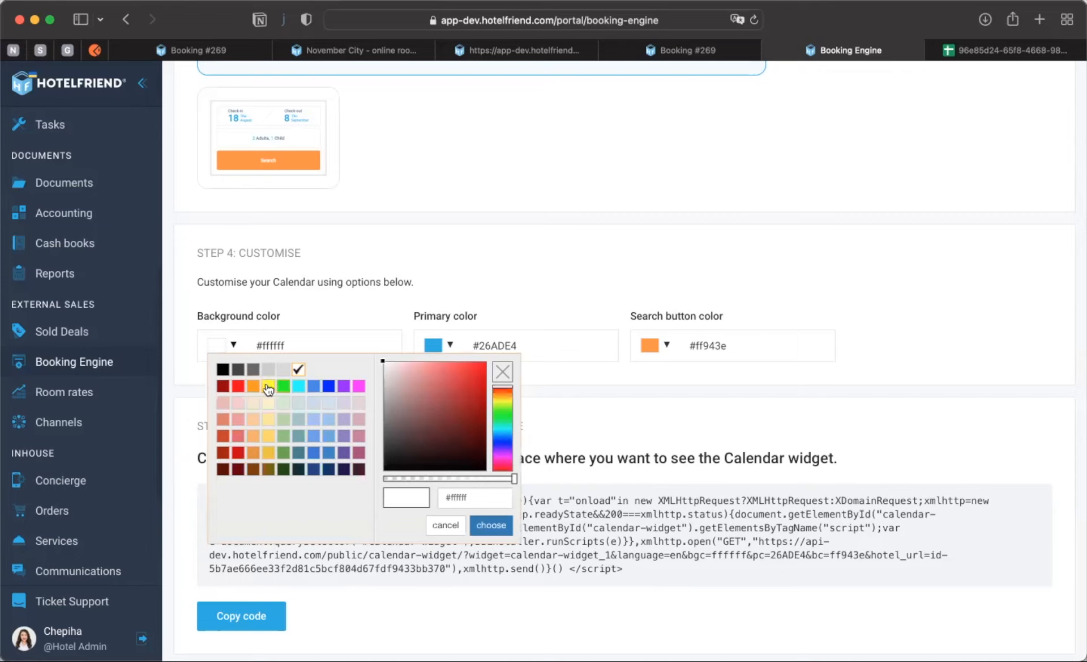
pyautogui.click(491, 524)
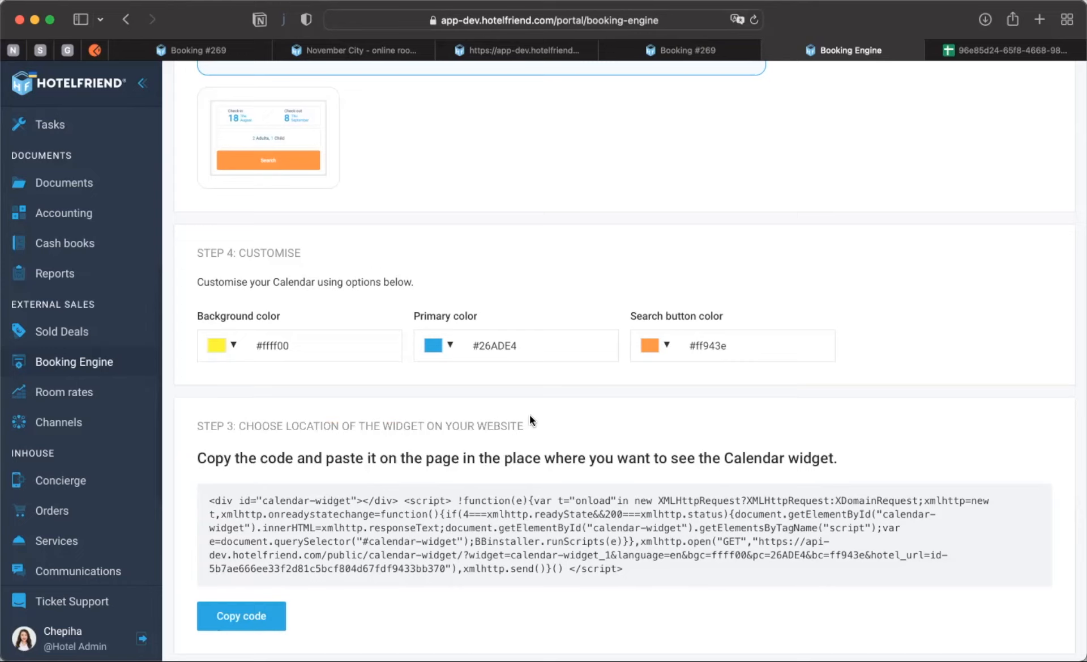
pyautogui.scroll(2, 530, 417)
pyautogui.scroll(5, 531, 420)
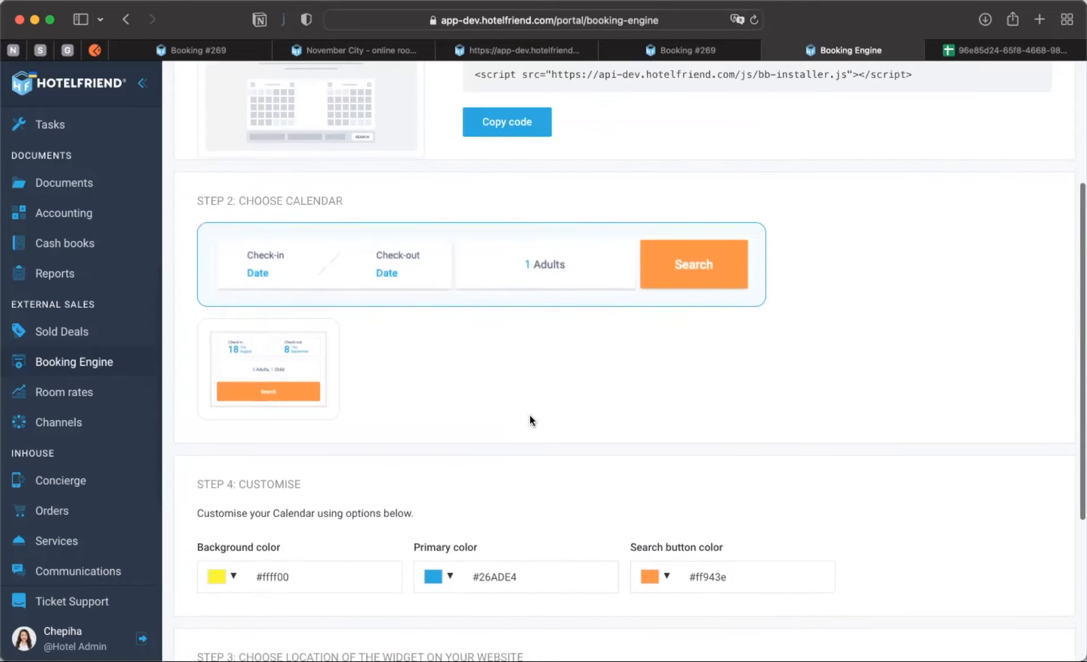
pyautogui.scroll(6, 530, 417)
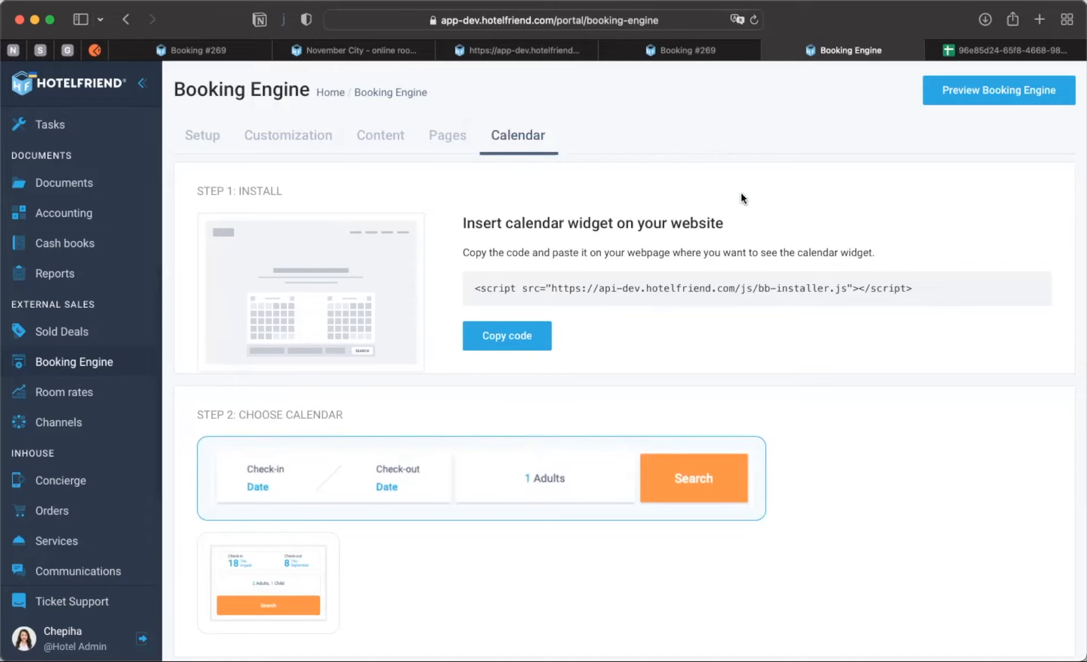
# Switch to the November hotel's online booking page and select a stay from Sep 5 to Sep 8, 2022.
pyautogui.click(518, 54)
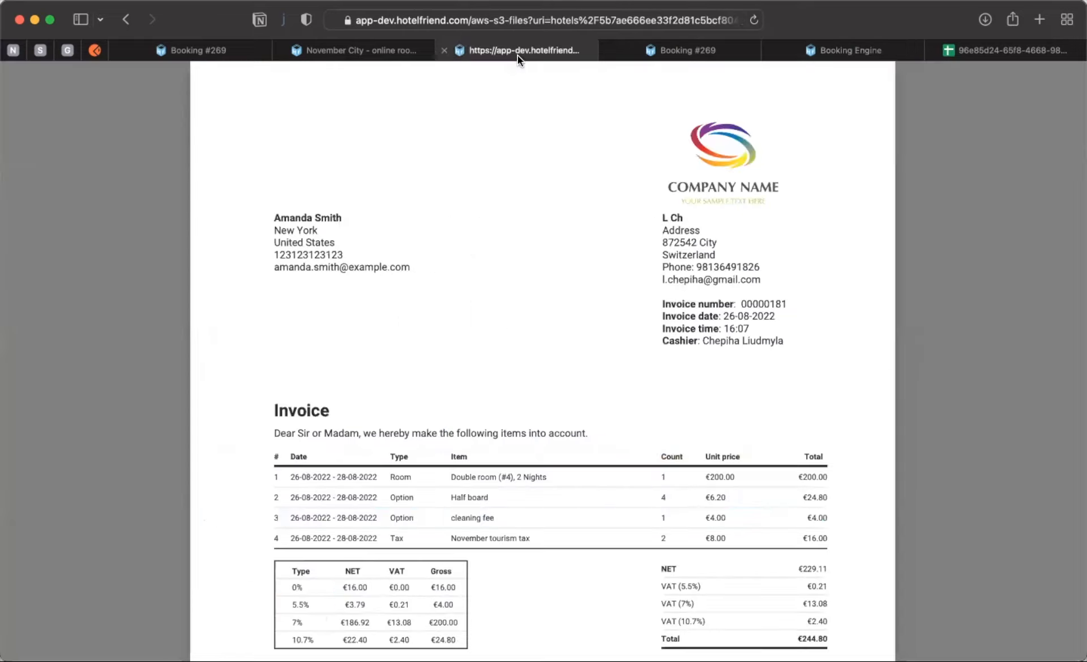
pyautogui.click(386, 50)
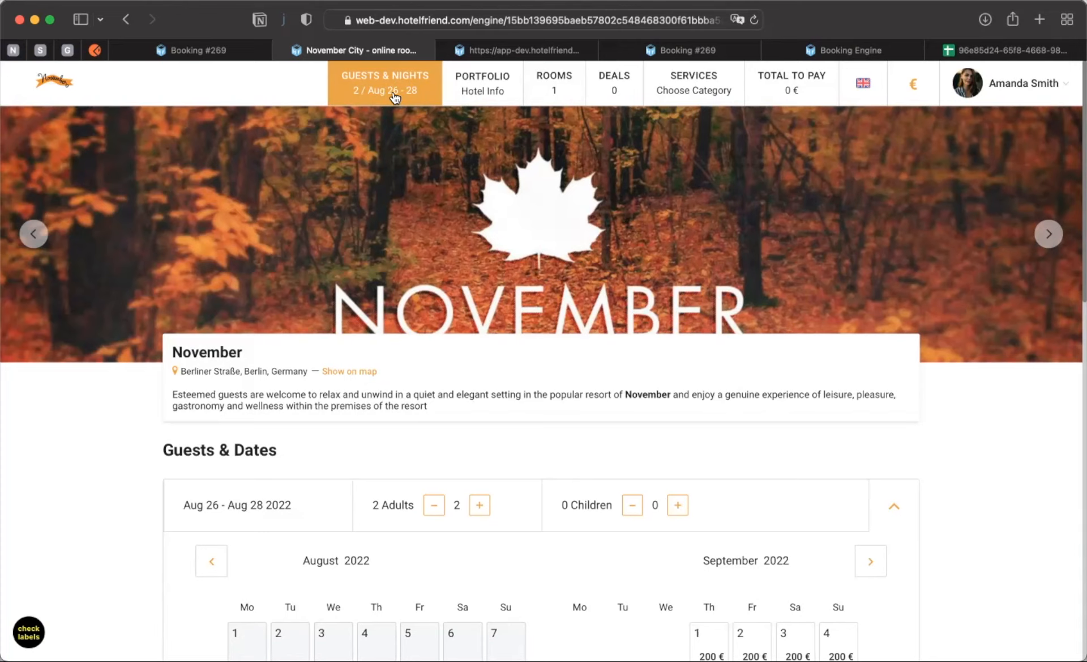
pyautogui.scroll(-3, 439, 541)
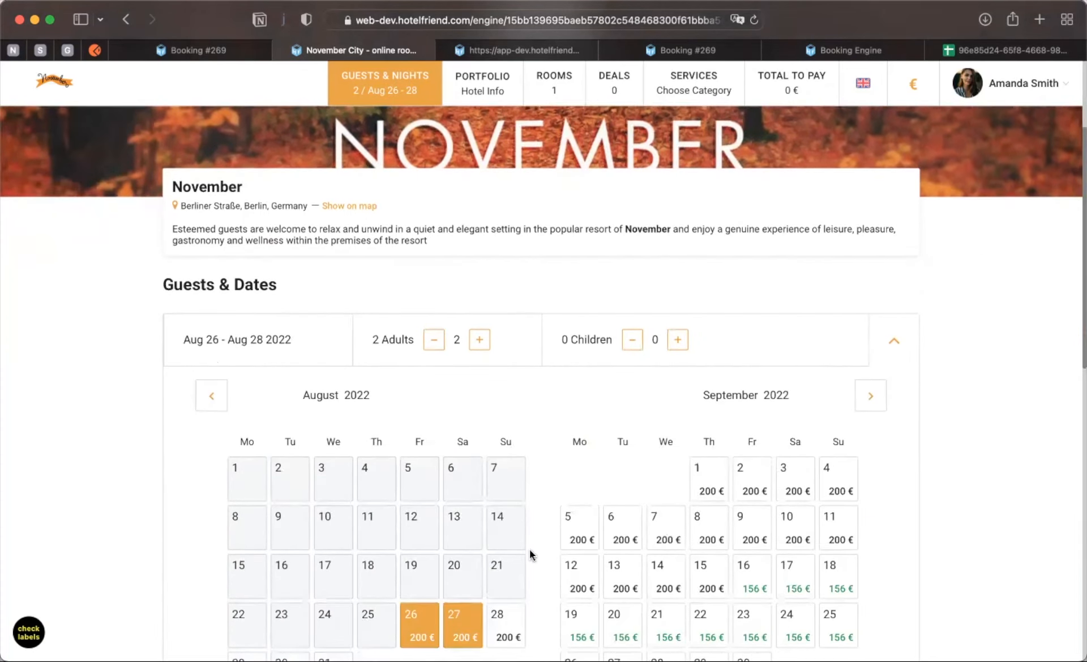
pyautogui.click(576, 540)
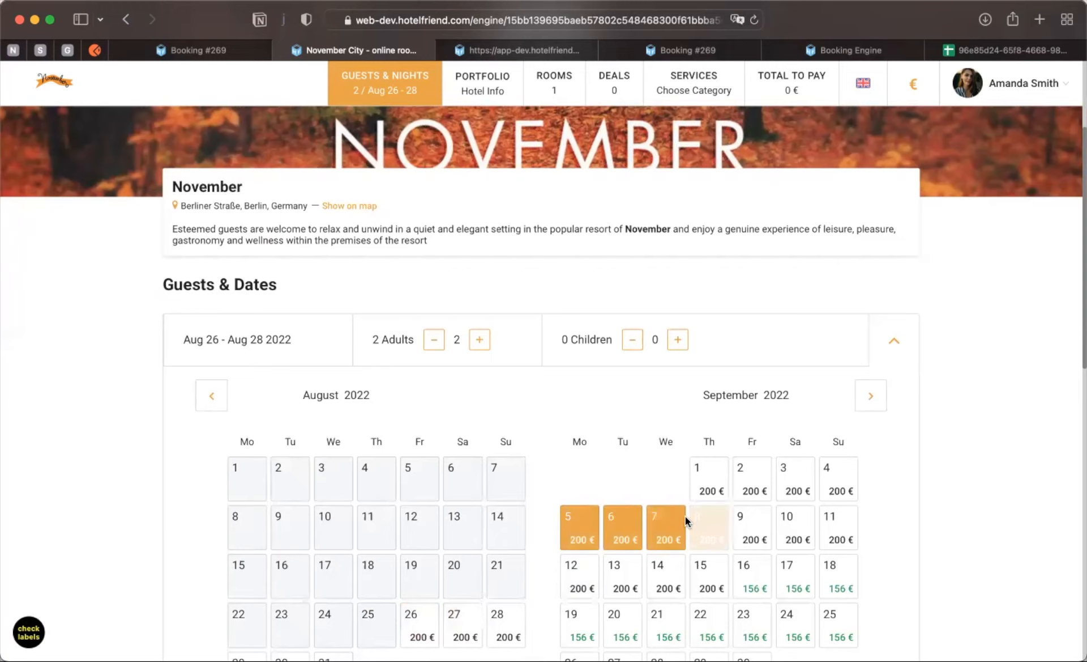
pyautogui.click(700, 524)
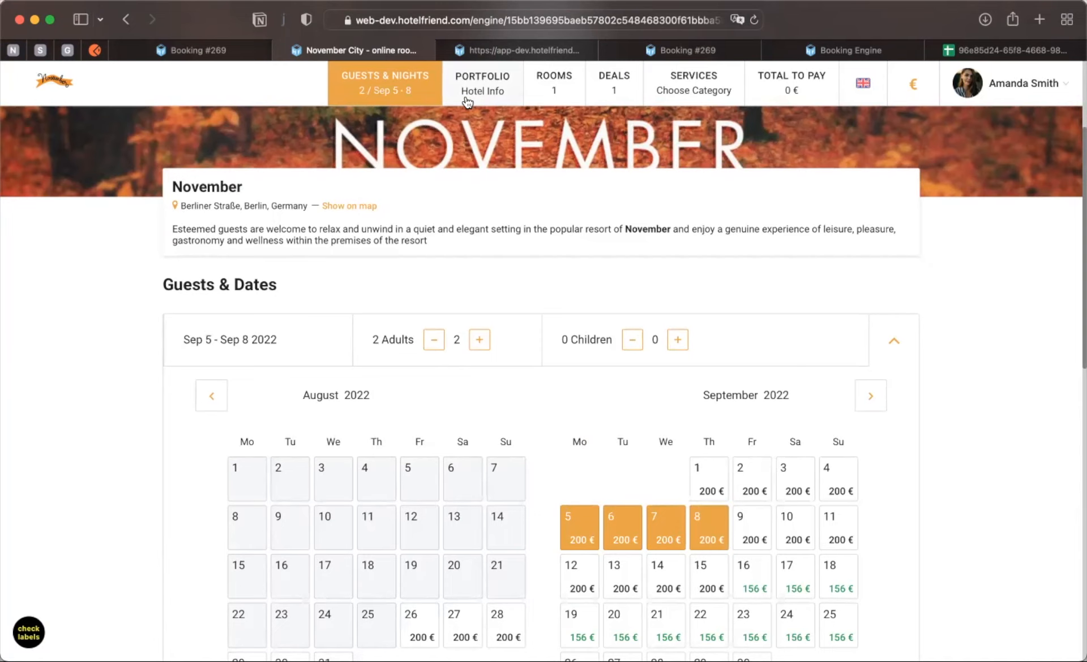
# Reduce the booking to 1 adult in the room offers and reserve the Double room without meals.
pyautogui.click(548, 84)
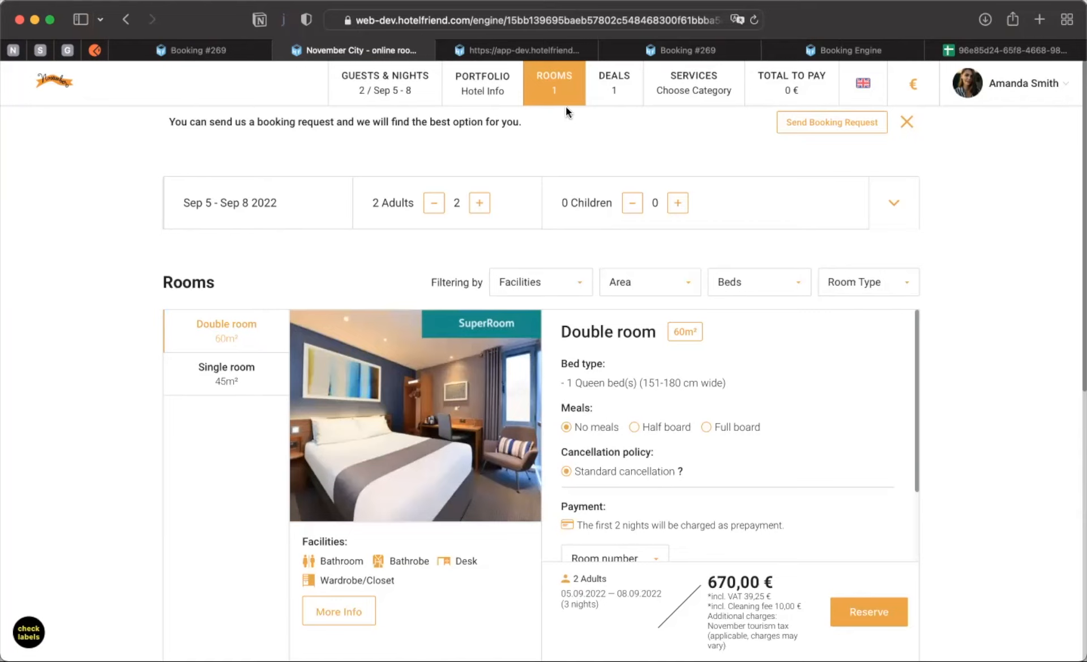
pyautogui.click(438, 204)
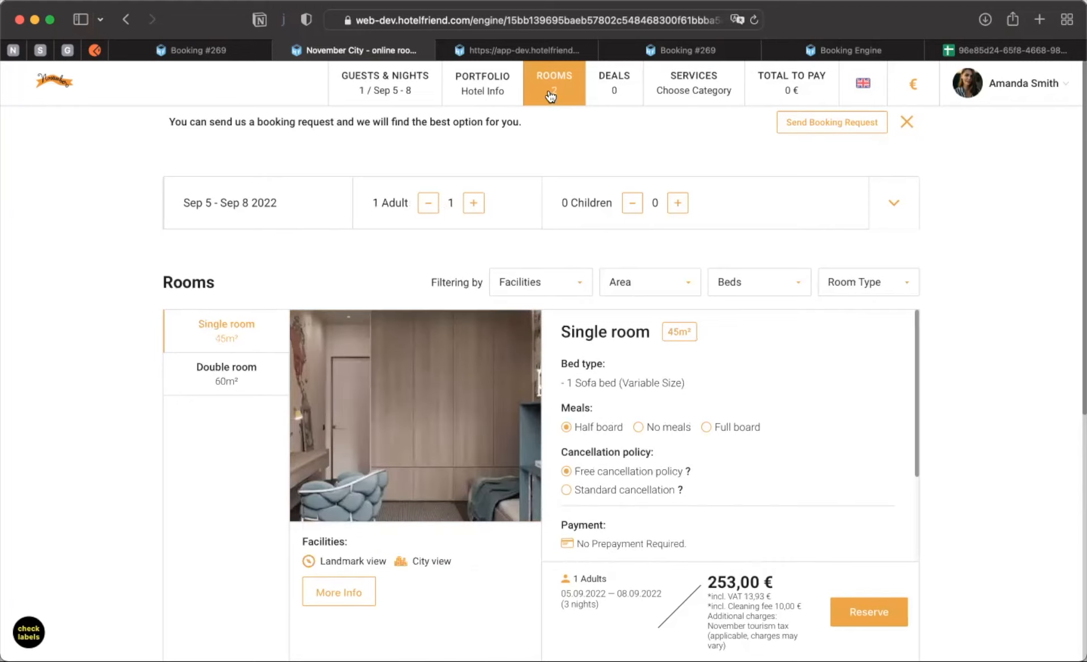
pyautogui.click(235, 371)
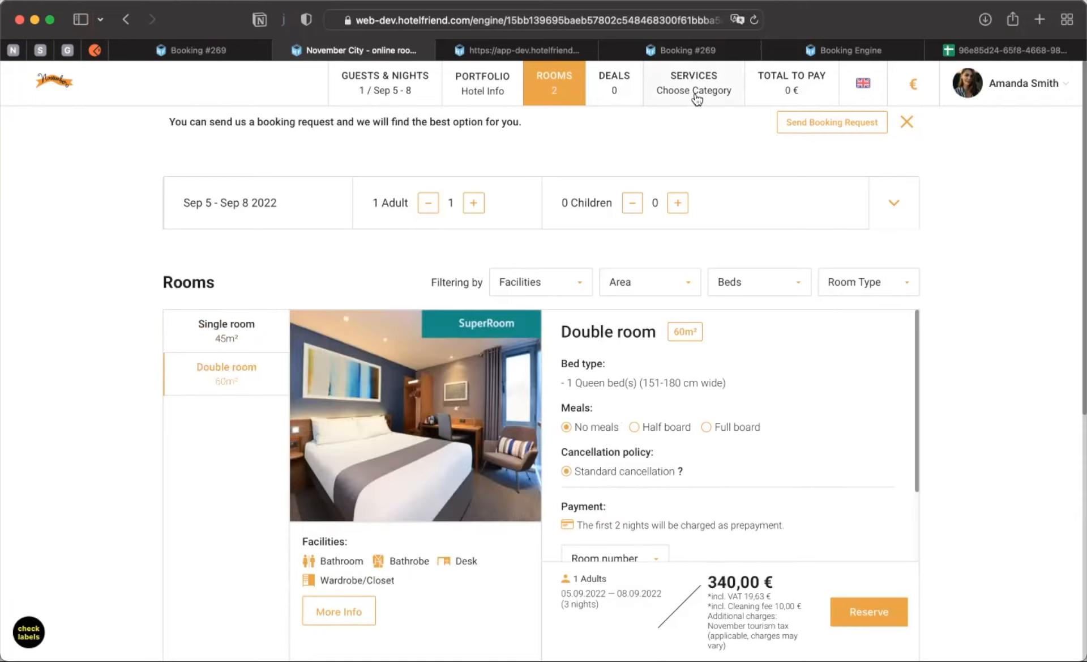
pyautogui.click(874, 615)
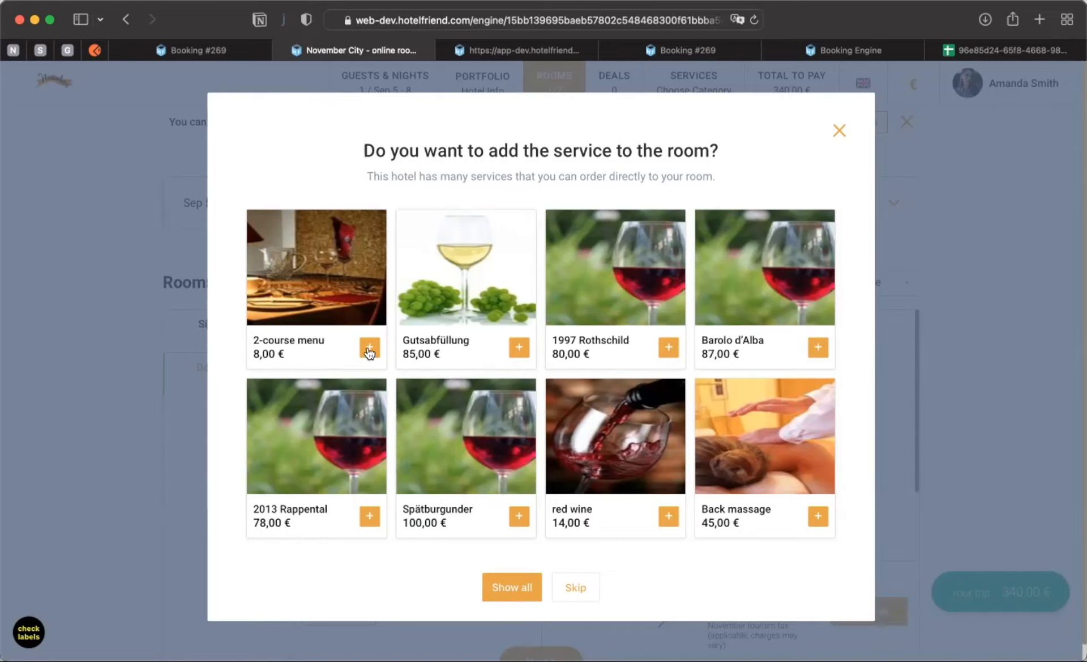
# Add the 2-course menu and Gutsabfüllung services to the trip and proceed to checkout.
pyautogui.click(370, 348)
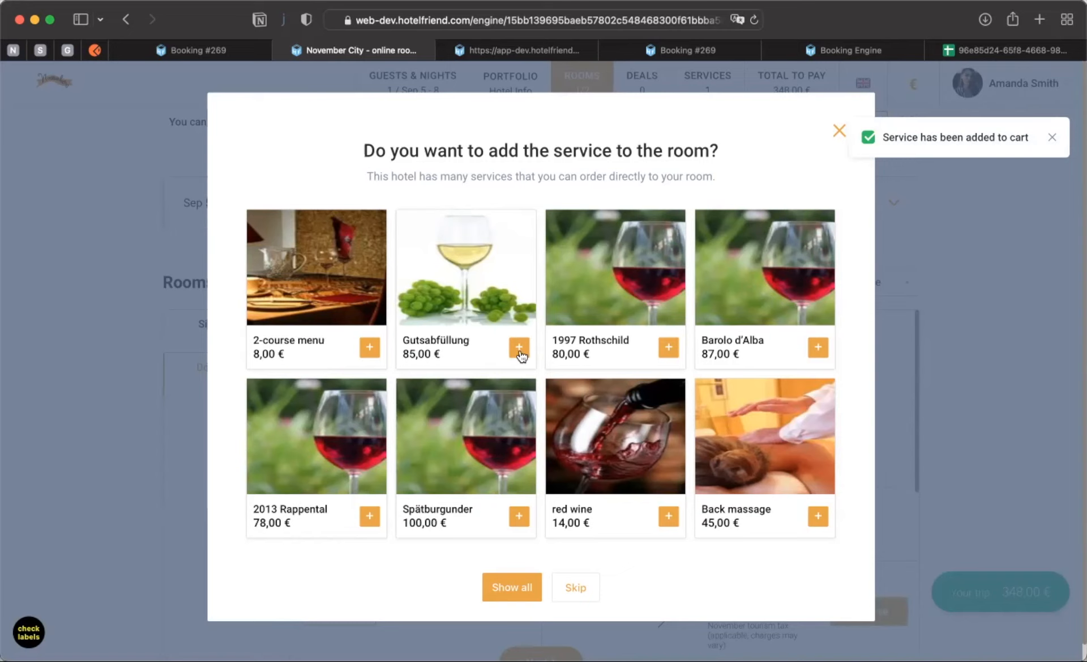
pyautogui.click(520, 354)
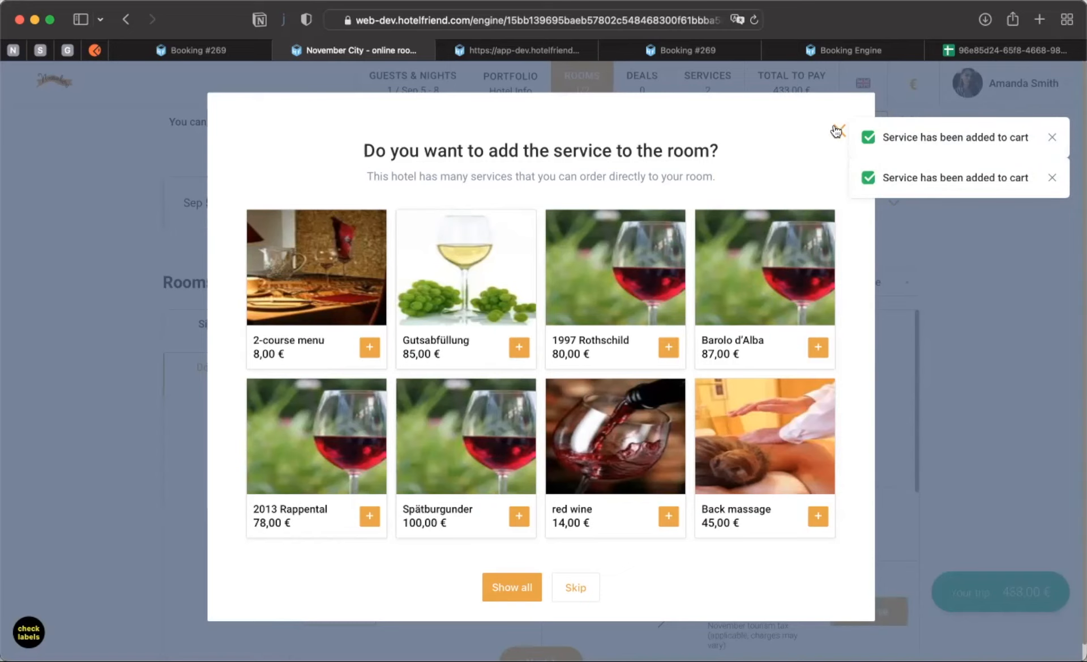
pyautogui.click(837, 132)
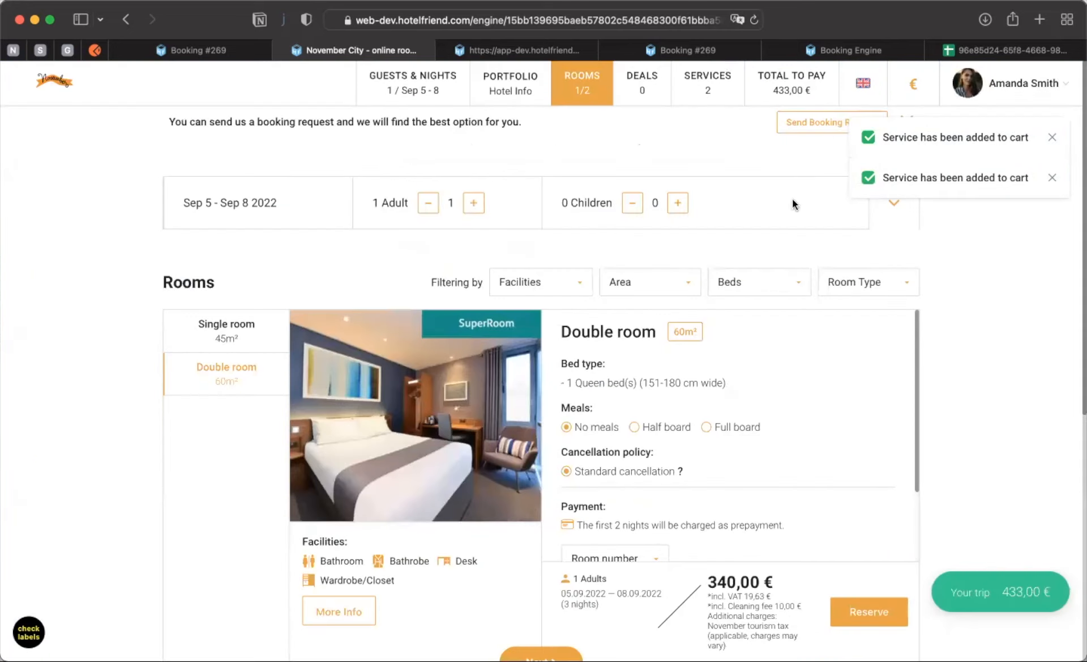
pyautogui.click(974, 596)
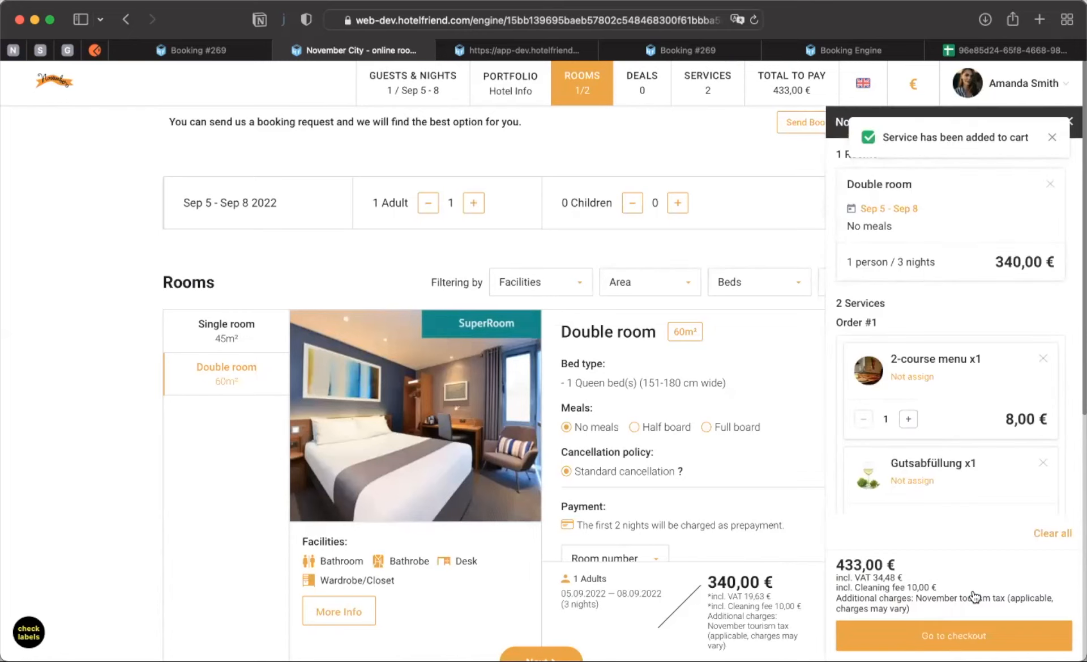
pyautogui.click(962, 636)
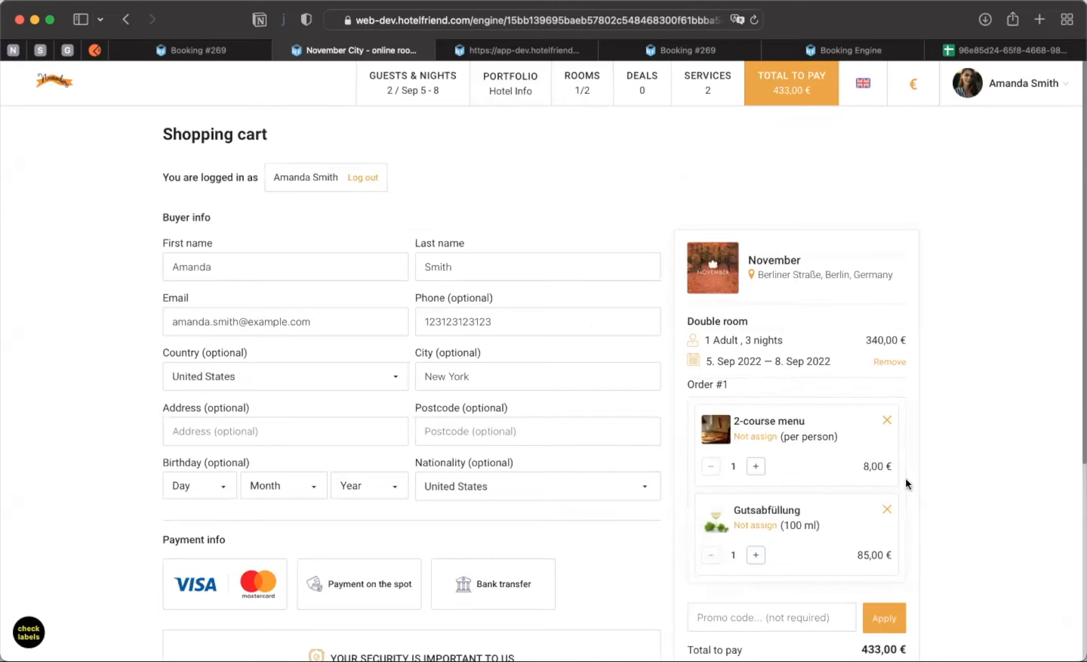
# Schedule the 2-course menu for September 5, 2022 in the shopping cart and save the date.
pyautogui.click(759, 436)
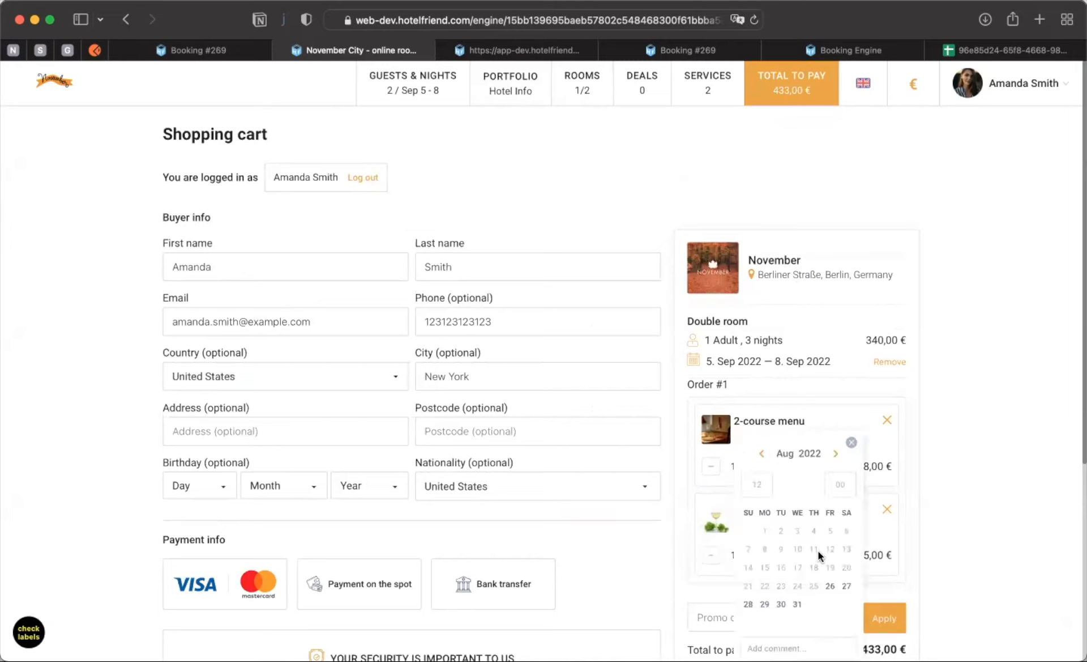
pyautogui.click(835, 453)
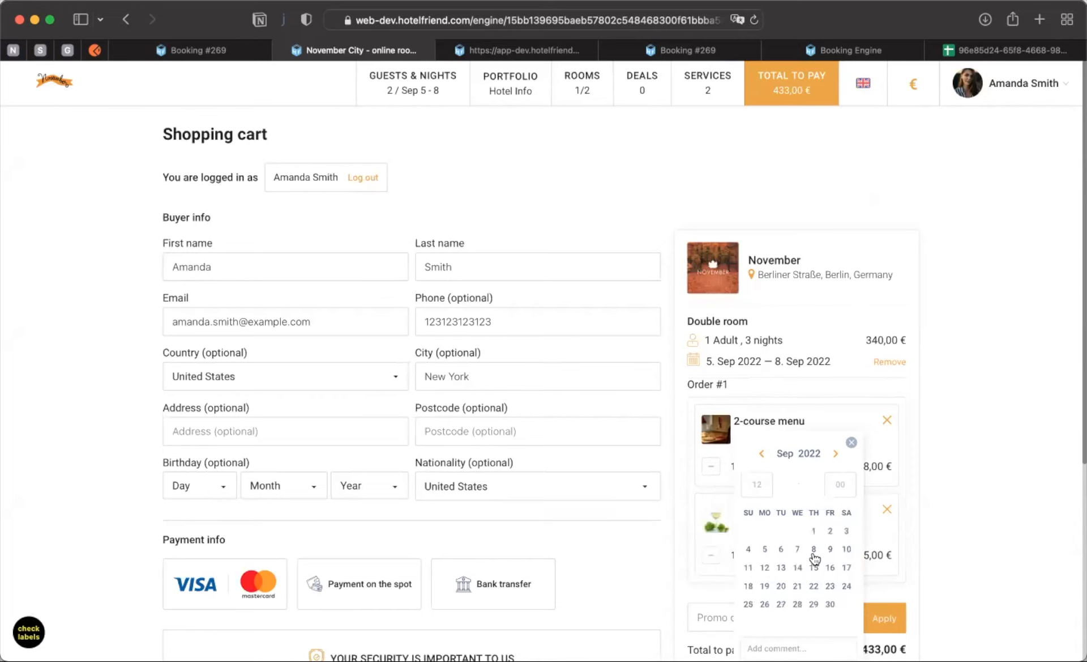
pyautogui.click(766, 548)
pyautogui.scroll(-1, 807, 634)
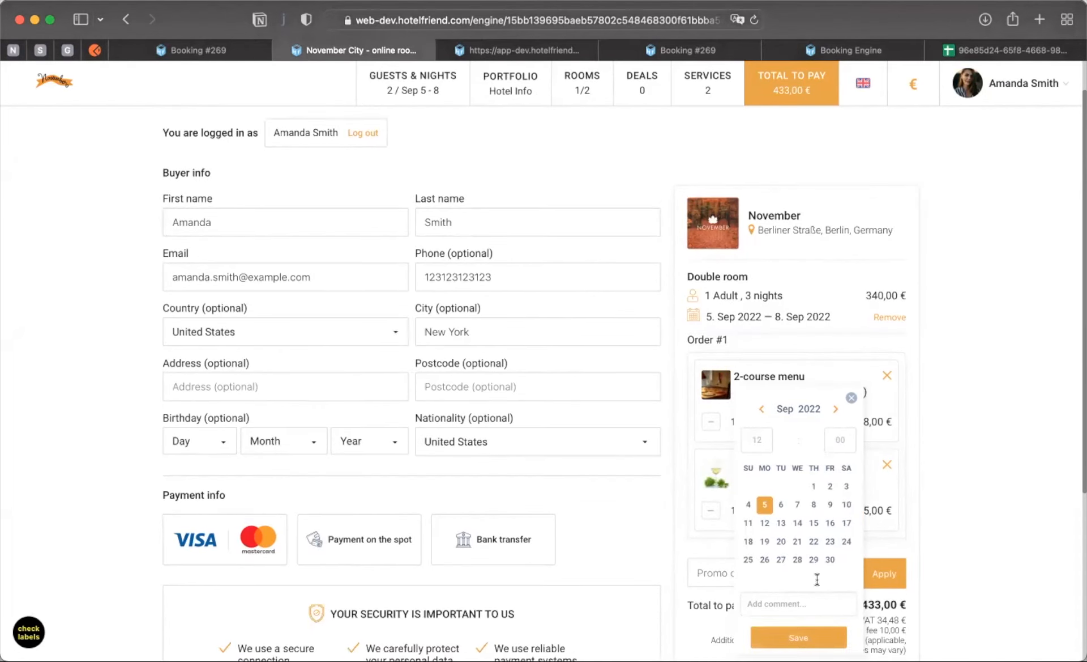
pyautogui.click(804, 635)
# Schedule the Gutsabfüllung service for September 5, 2022 in the shopping cart and save the date.
pyautogui.click(756, 518)
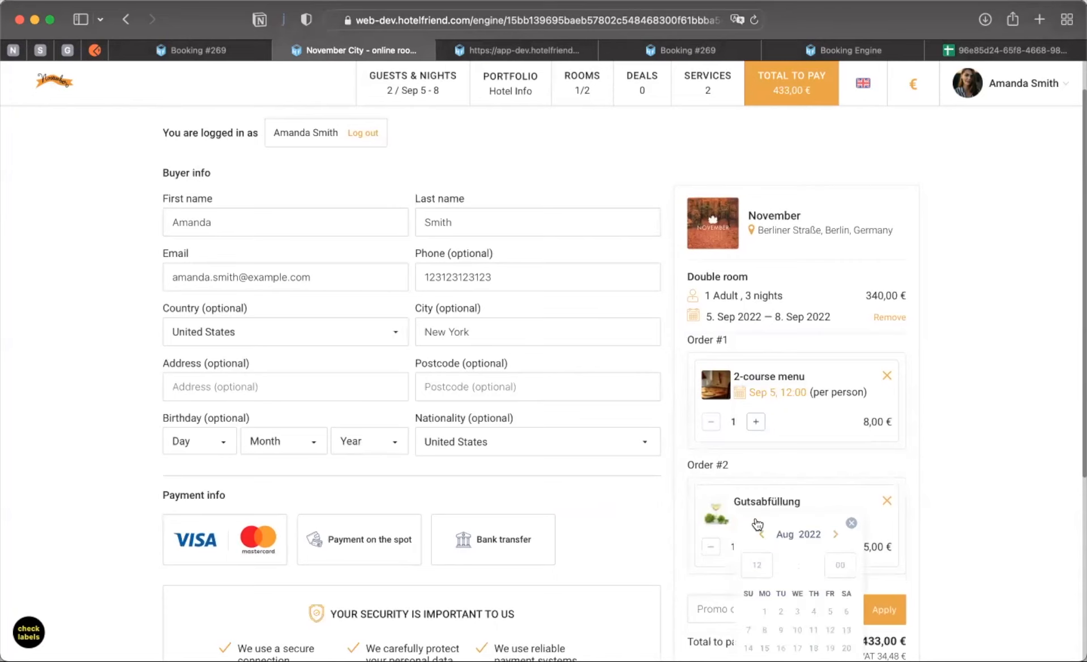
pyautogui.scroll(-3, 779, 559)
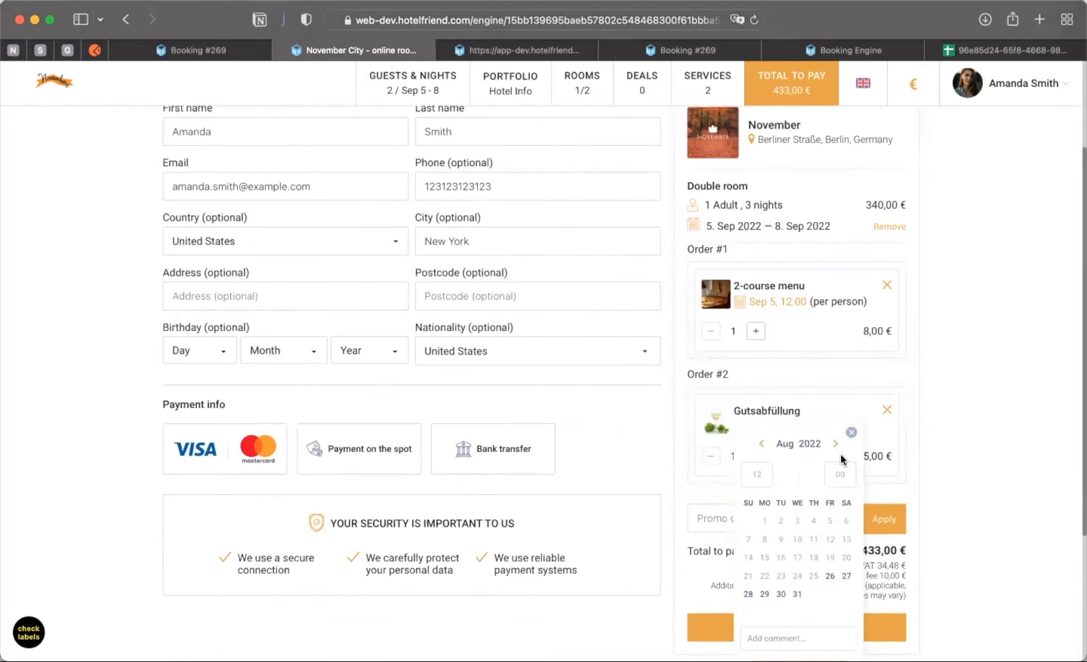
pyautogui.click(836, 444)
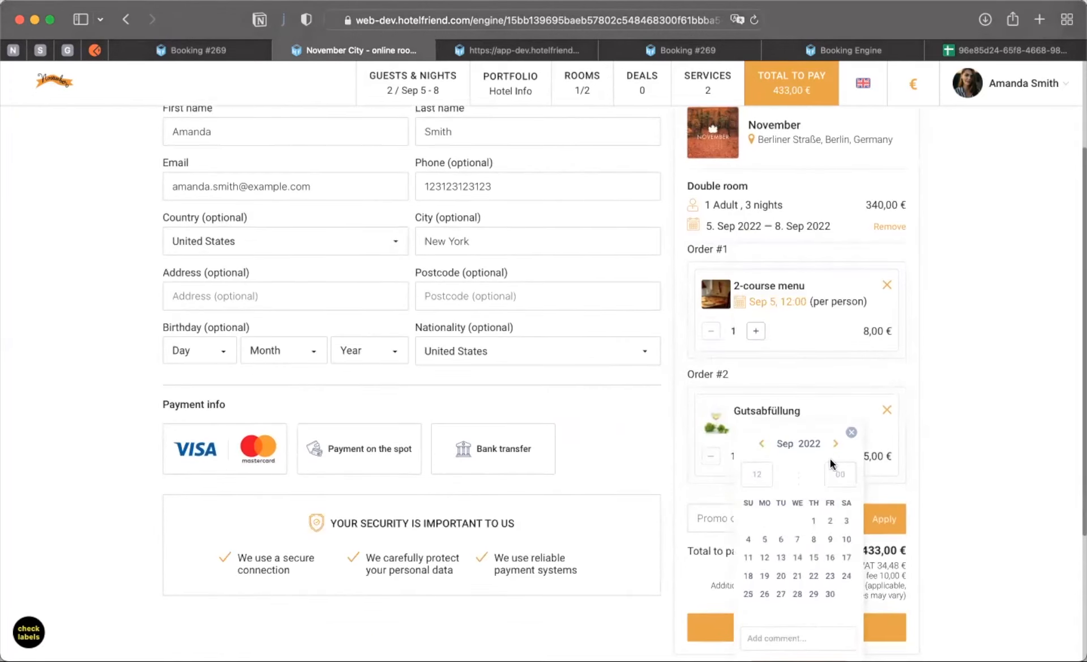
pyautogui.click(766, 540)
pyautogui.scroll(-2, 792, 608)
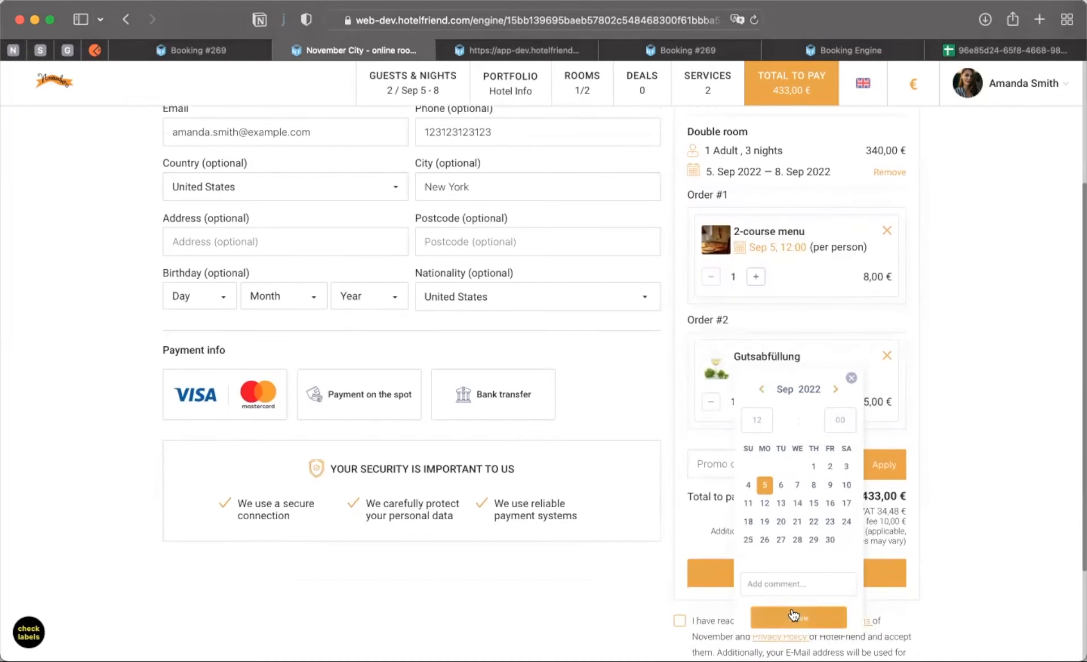
pyautogui.click(793, 614)
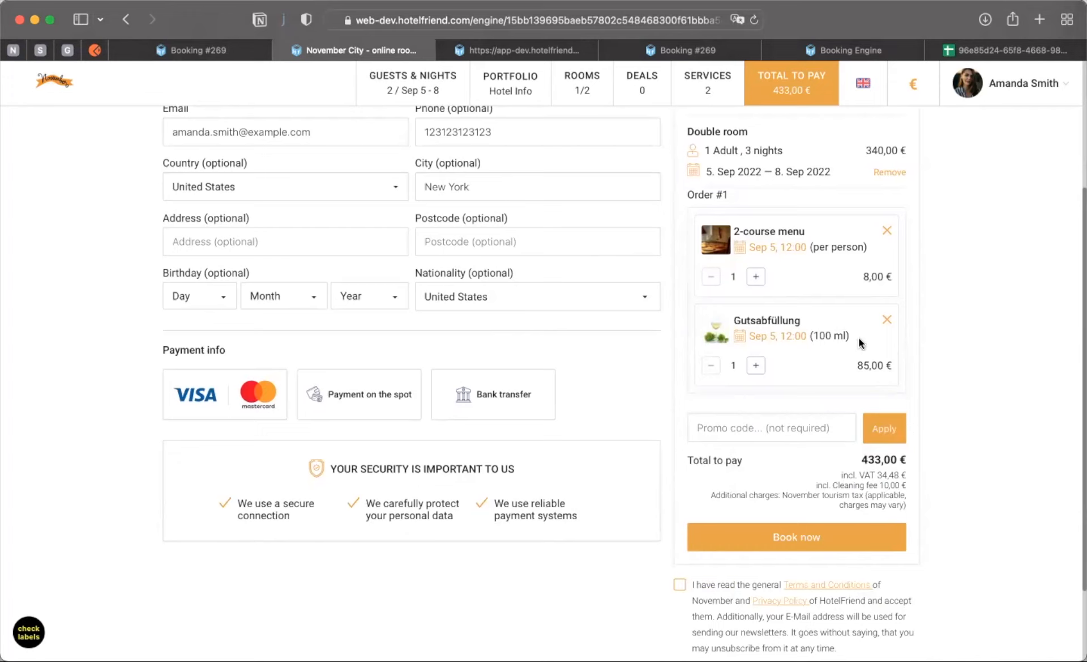
# Increase the cart quantities to 2 for Gutsabfüllung and 3 for the 2-course menu.
pyautogui.scroll(2, 860, 340)
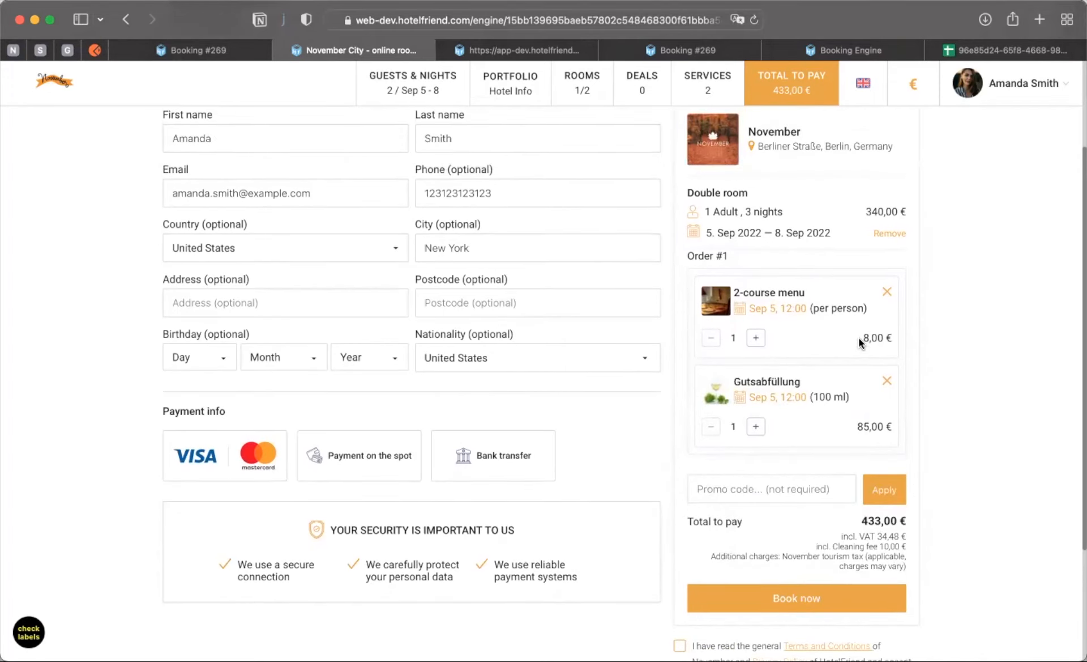
pyautogui.click(762, 429)
pyautogui.click(757, 338)
pyautogui.click(756, 338)
# Choose Payment on the spot, accept the terms and conditions, and book and confirm the Double room order.
pyautogui.click(361, 460)
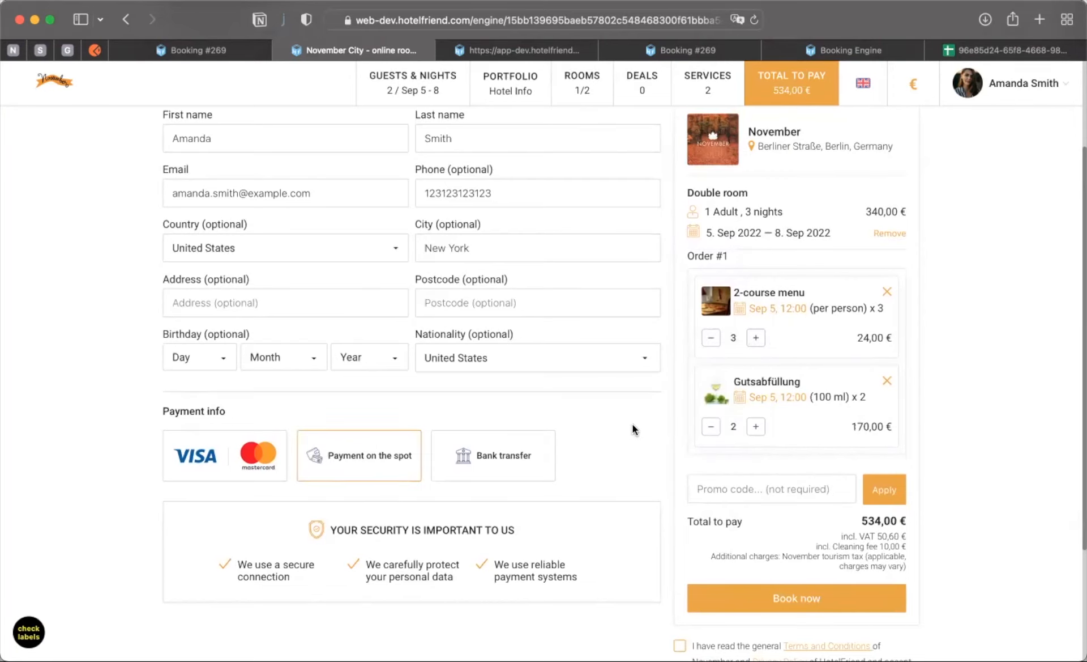
pyautogui.click(701, 645)
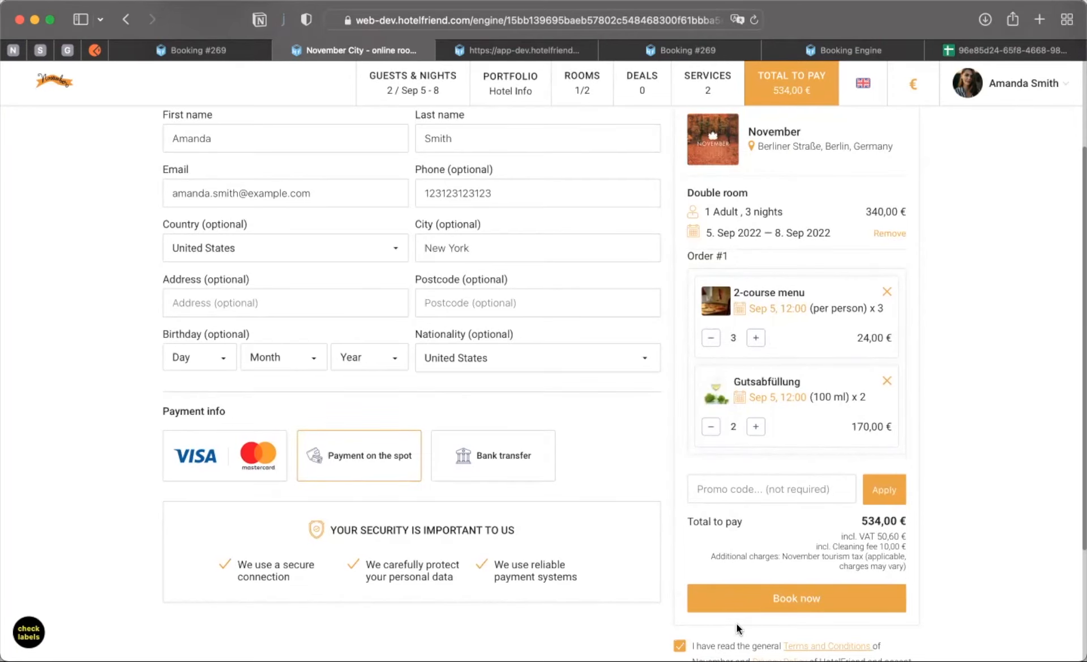
pyautogui.click(796, 599)
pyautogui.scroll(-1, 570, 478)
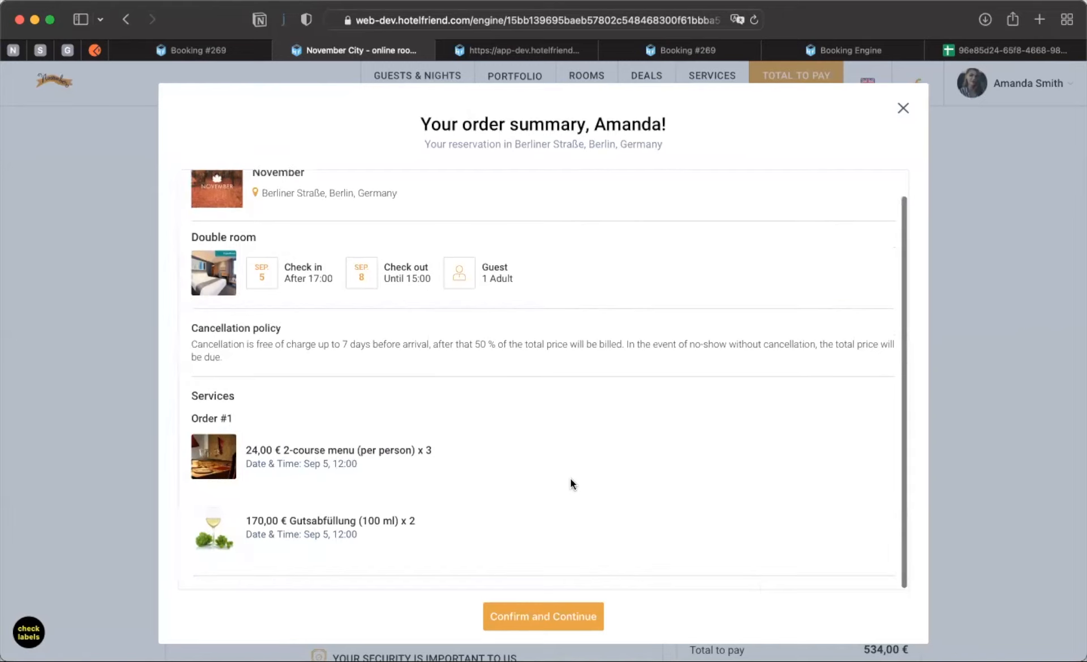
pyautogui.click(529, 613)
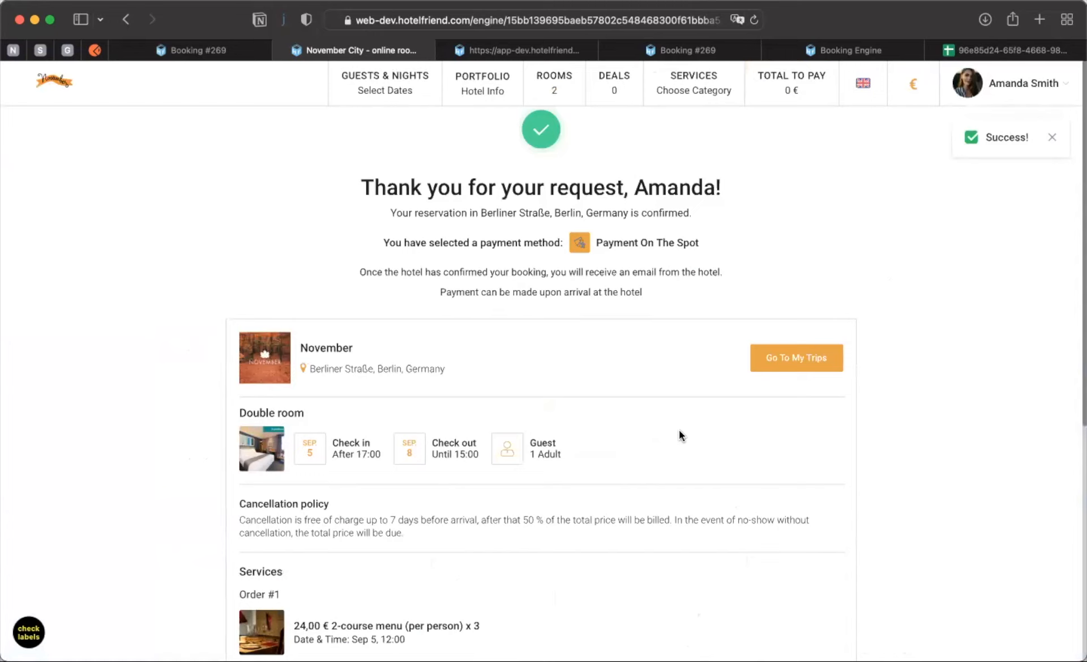
# Open the guest's trips and examine the upcoming bookings, including the services ordered for the 2-adult stay of 1–10 Sep 2022.
pyautogui.moveTo(1030, 85)
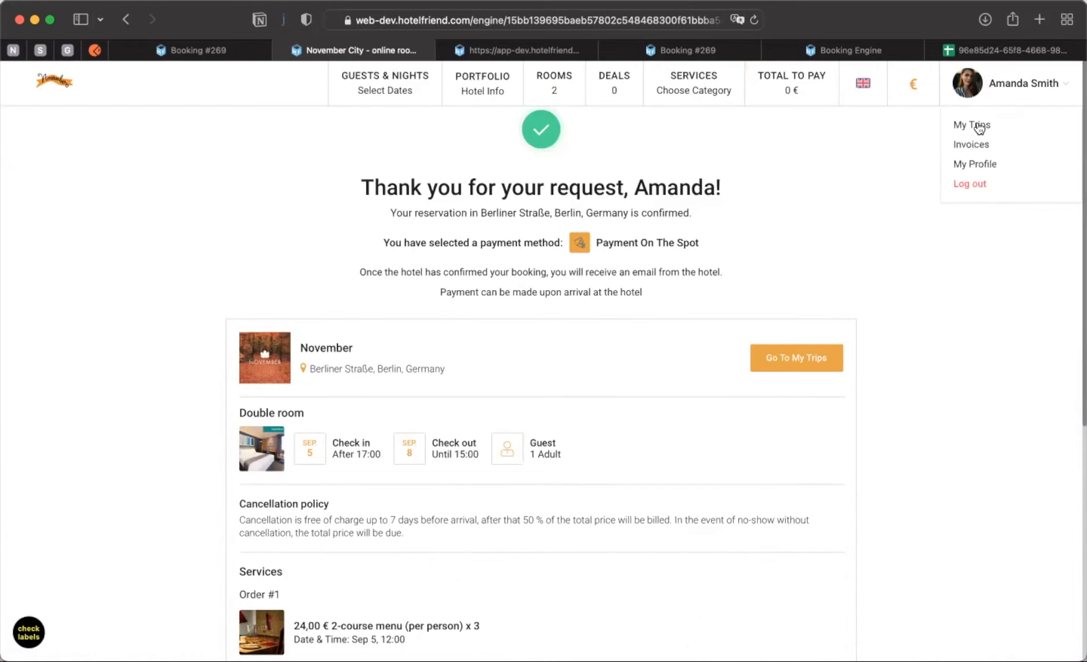
pyautogui.click(979, 126)
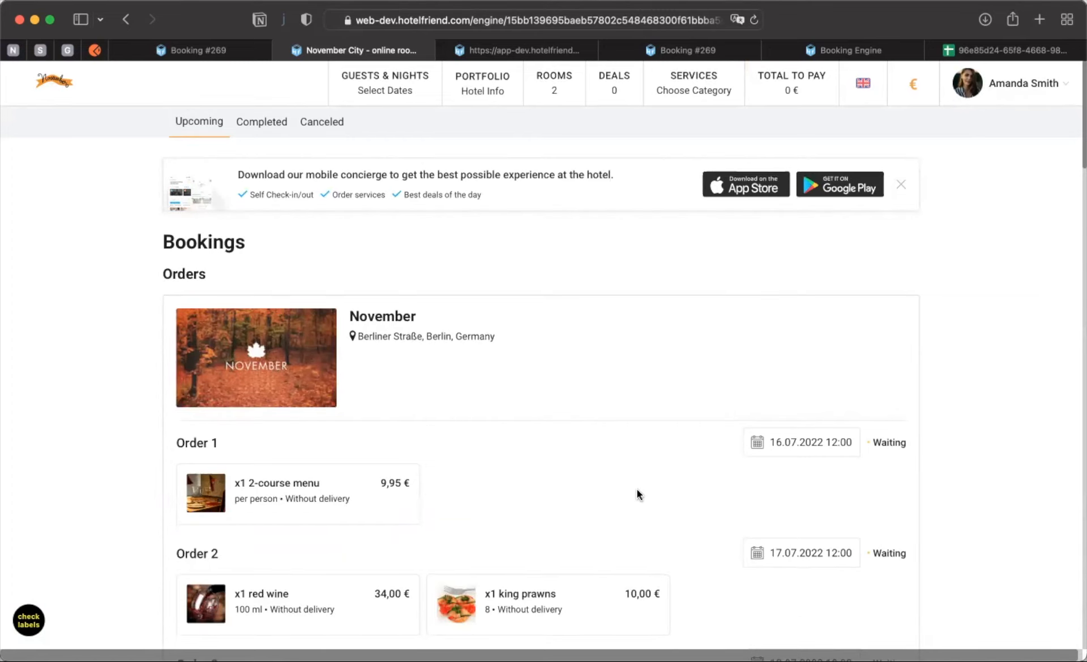
pyautogui.scroll(-3, 973, 453)
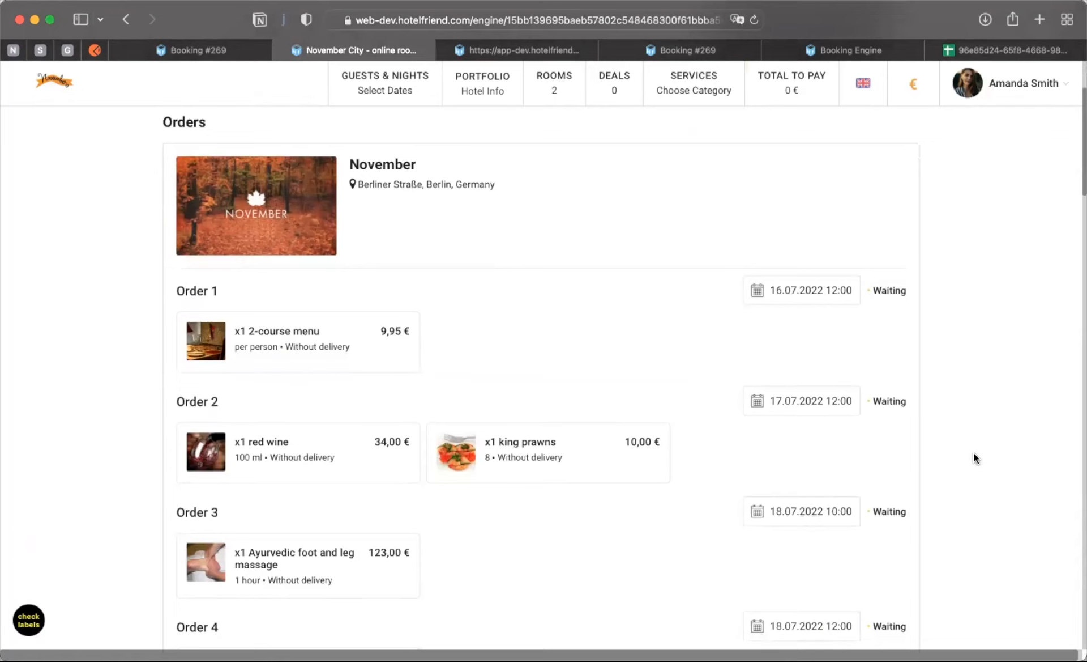
pyautogui.scroll(-2, 974, 453)
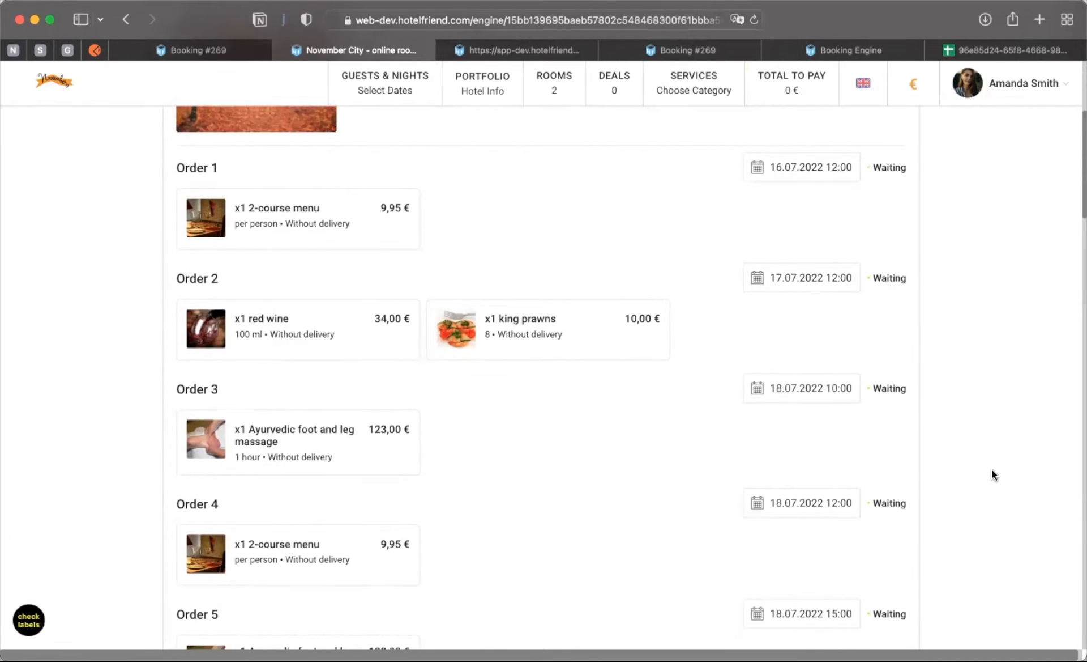
pyautogui.scroll(-10, 993, 473)
pyautogui.scroll(-12, 992, 470)
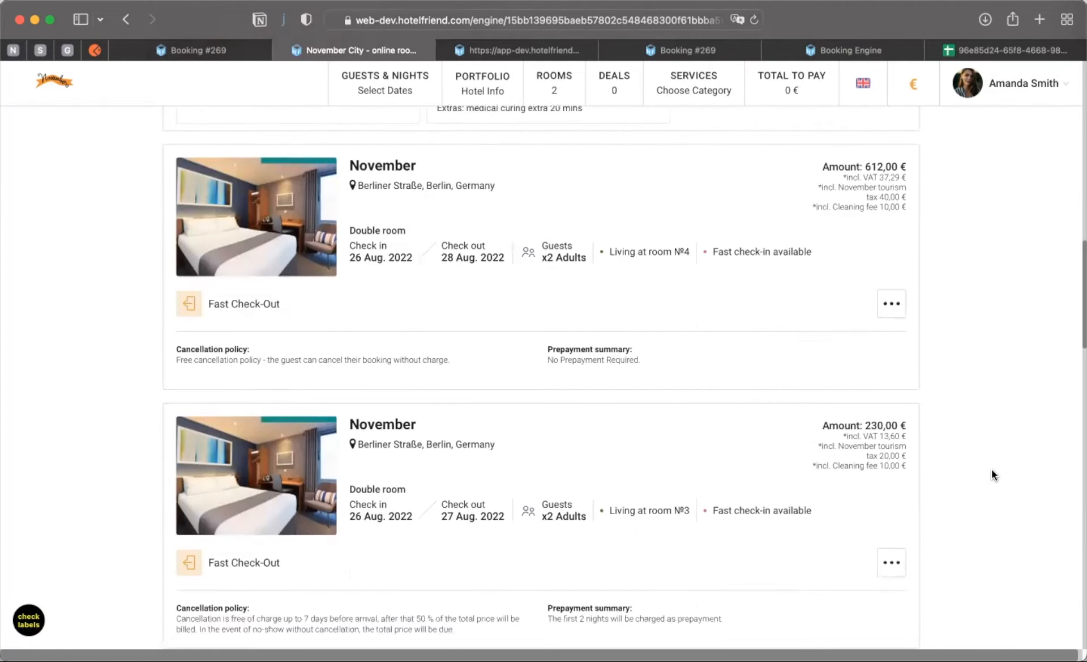
pyautogui.scroll(-7, 991, 469)
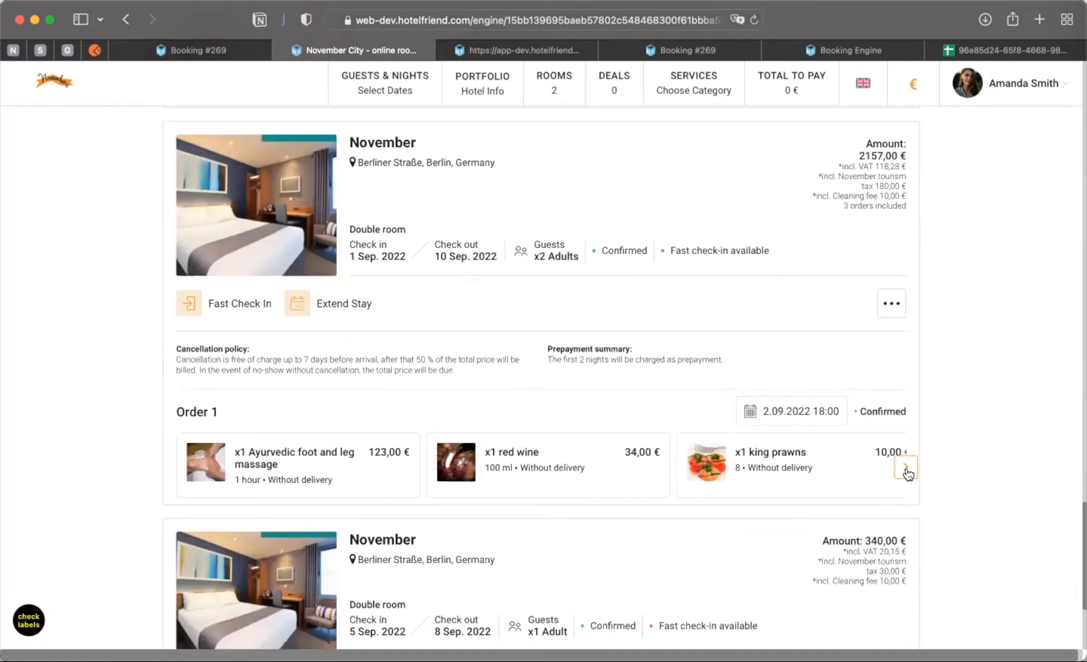
pyautogui.click(906, 468)
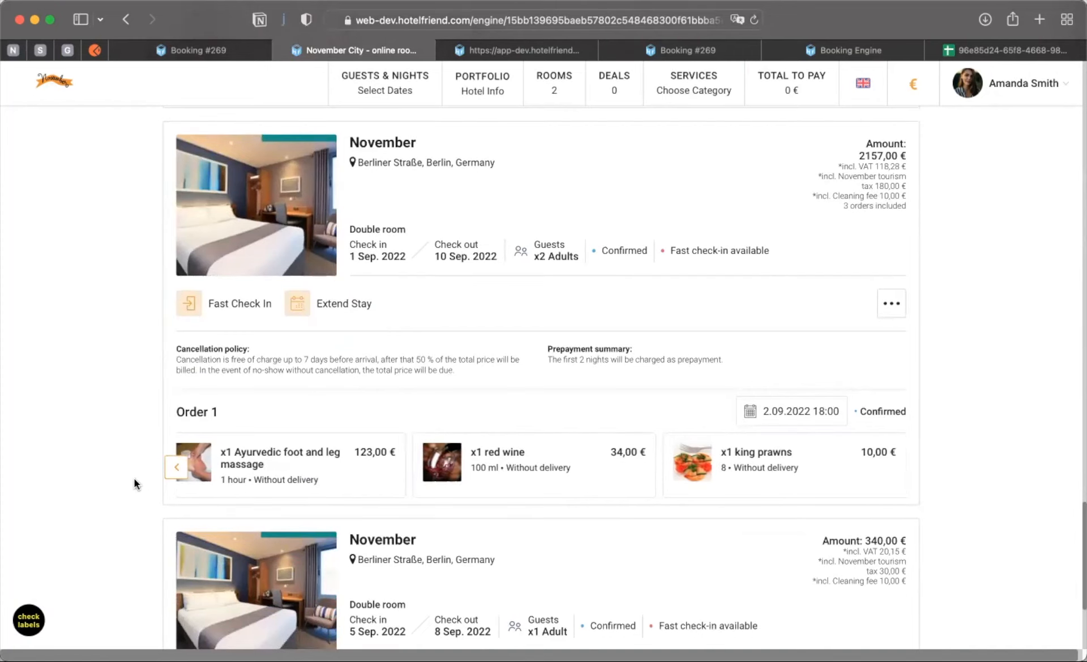
pyautogui.click(176, 466)
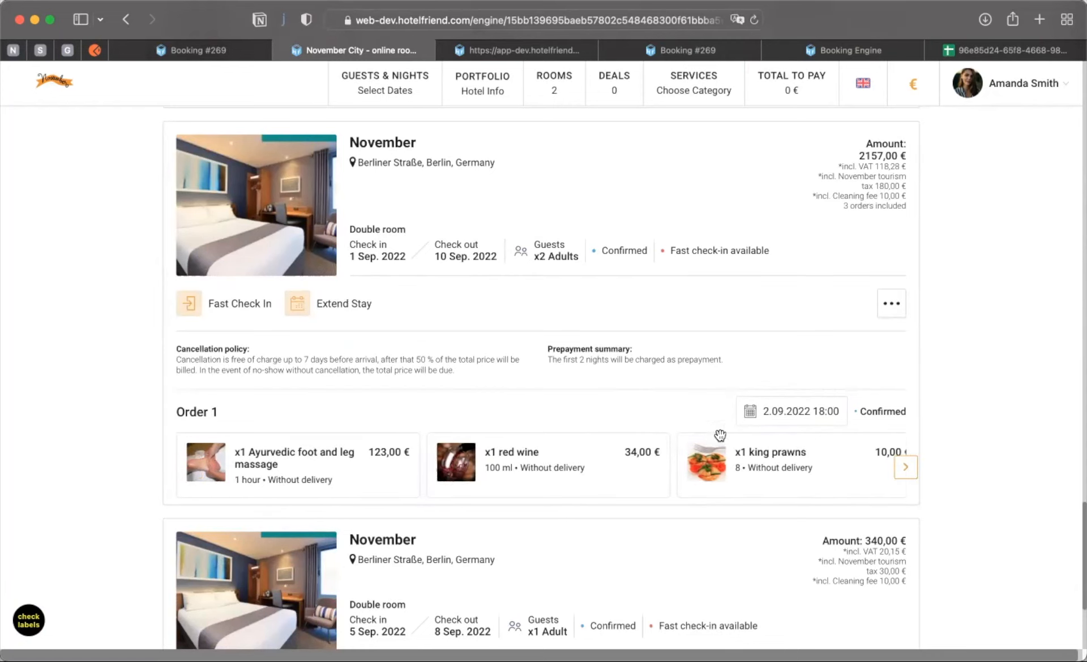
# Reschedule Order 1 of the 2-adult 1–10 Sep 2022 booking to Thursday, September 1 at 10:00.
pyautogui.click(774, 414)
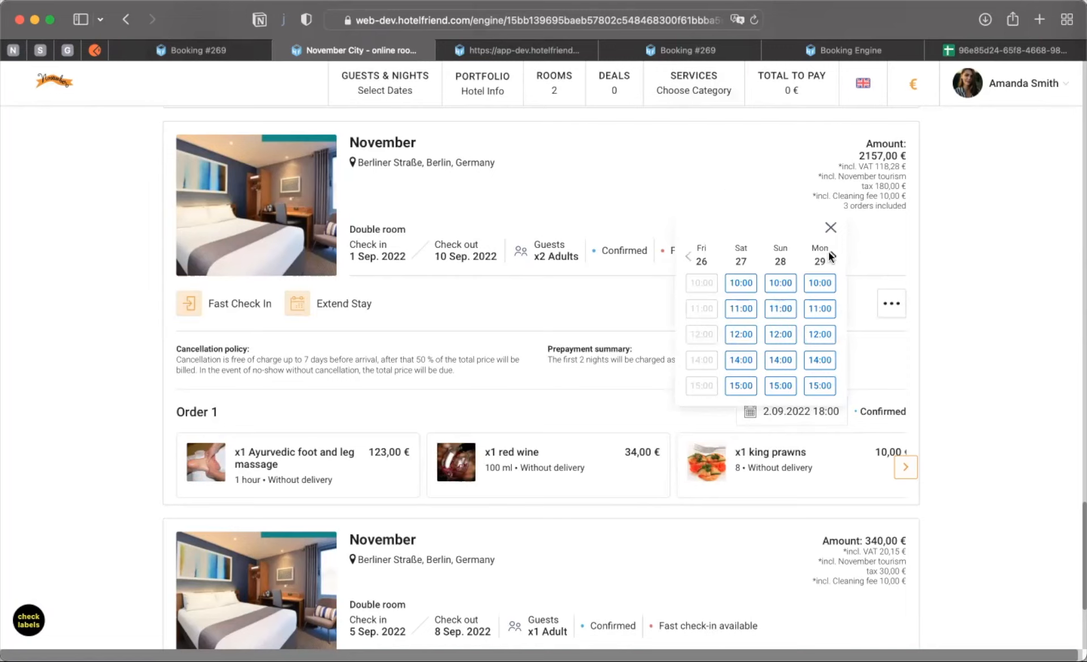
pyautogui.hscroll(5, 832, 258)
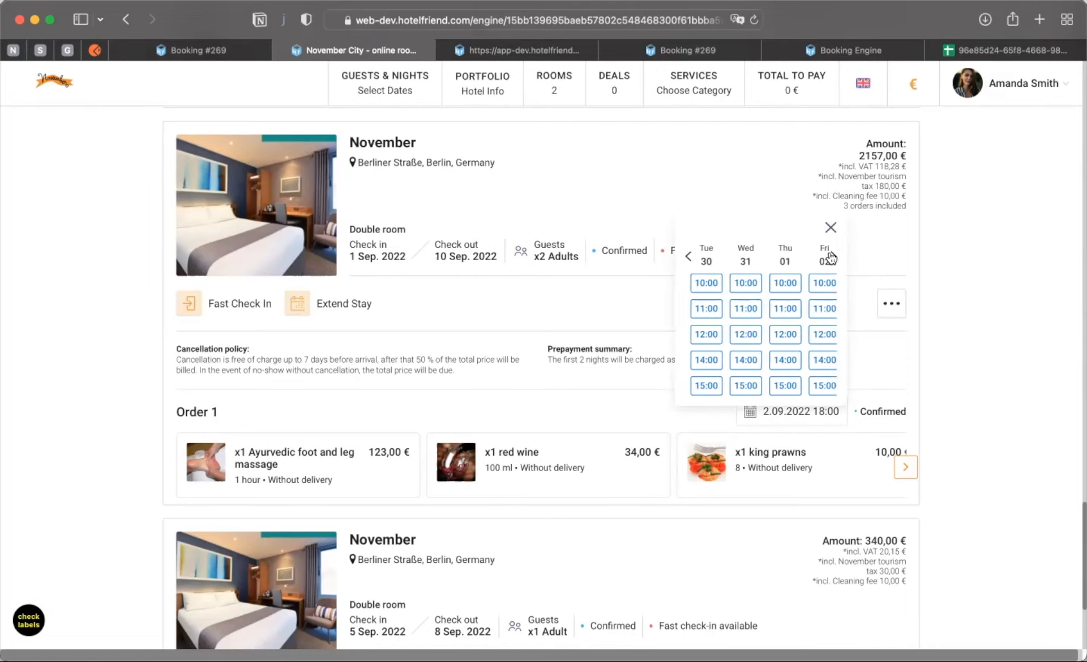
pyautogui.hscroll(1, 831, 257)
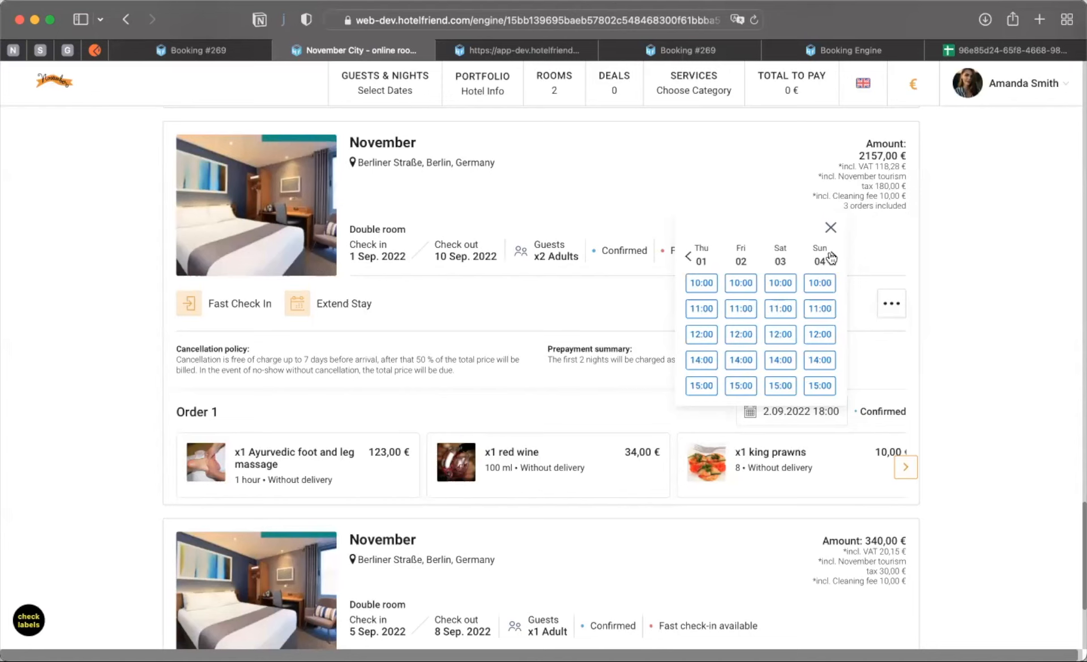
pyautogui.click(704, 283)
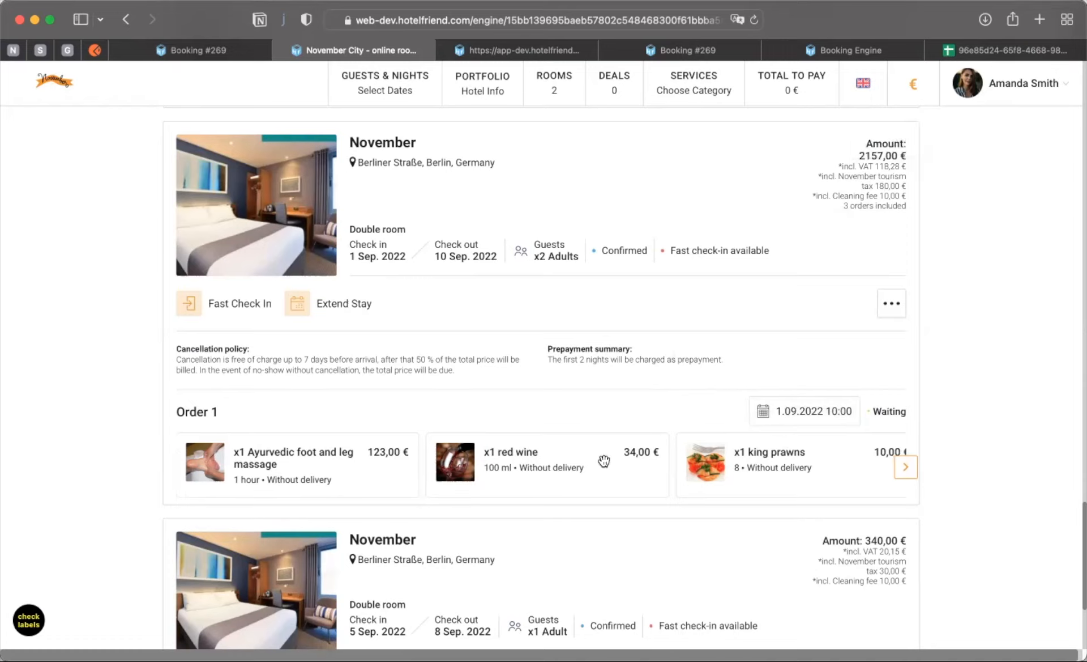
# Review the upcoming bookings from the 5–8 Sep stay back to the August stays, checking their amounts and service orders.
pyautogui.scroll(-5, 1016, 362)
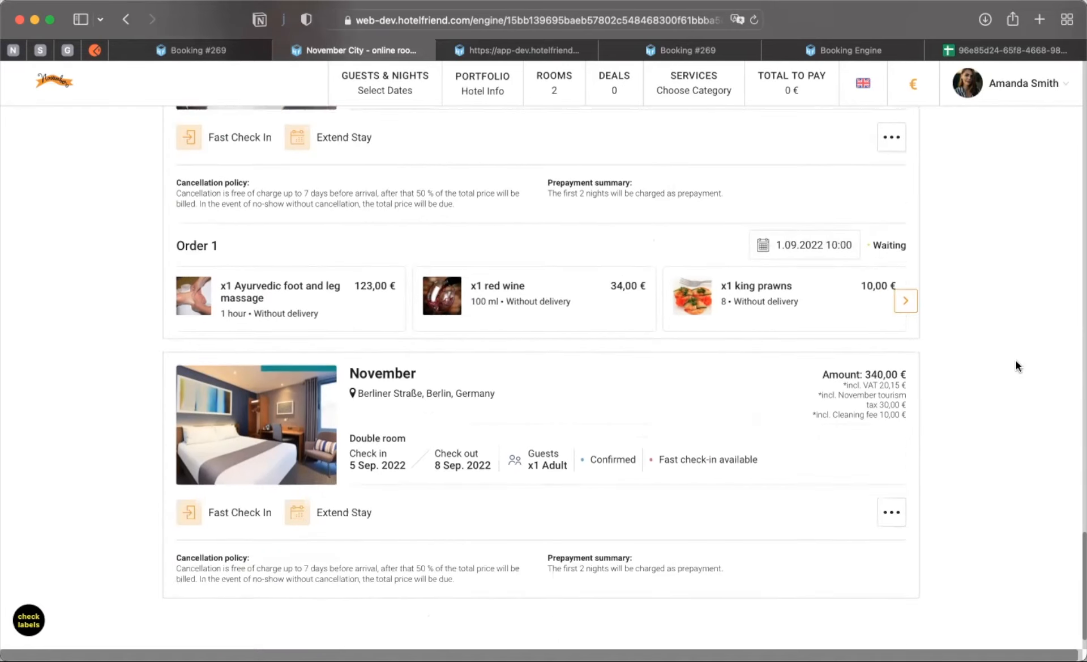
pyautogui.scroll(7, 1016, 360)
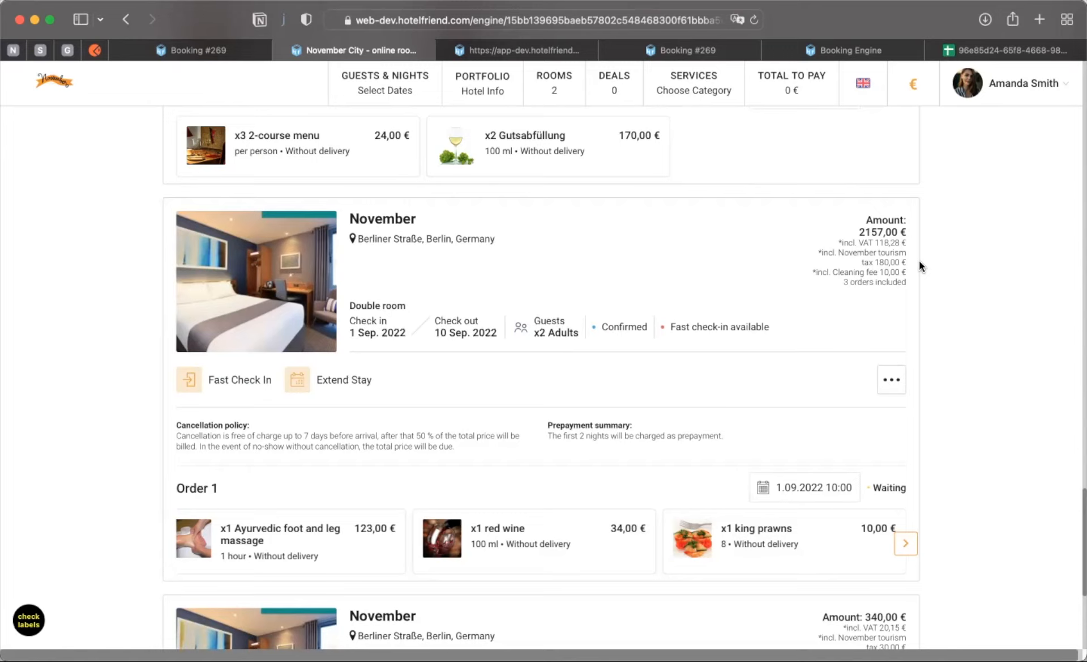
pyautogui.scroll(3, 881, 335)
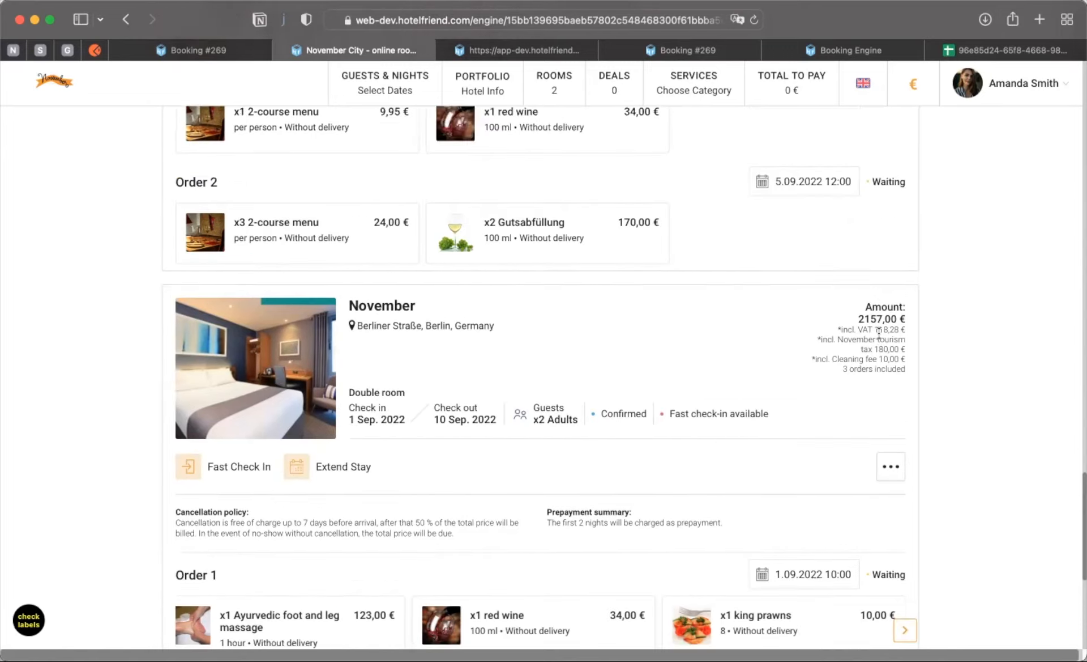
pyautogui.scroll(-3, 968, 293)
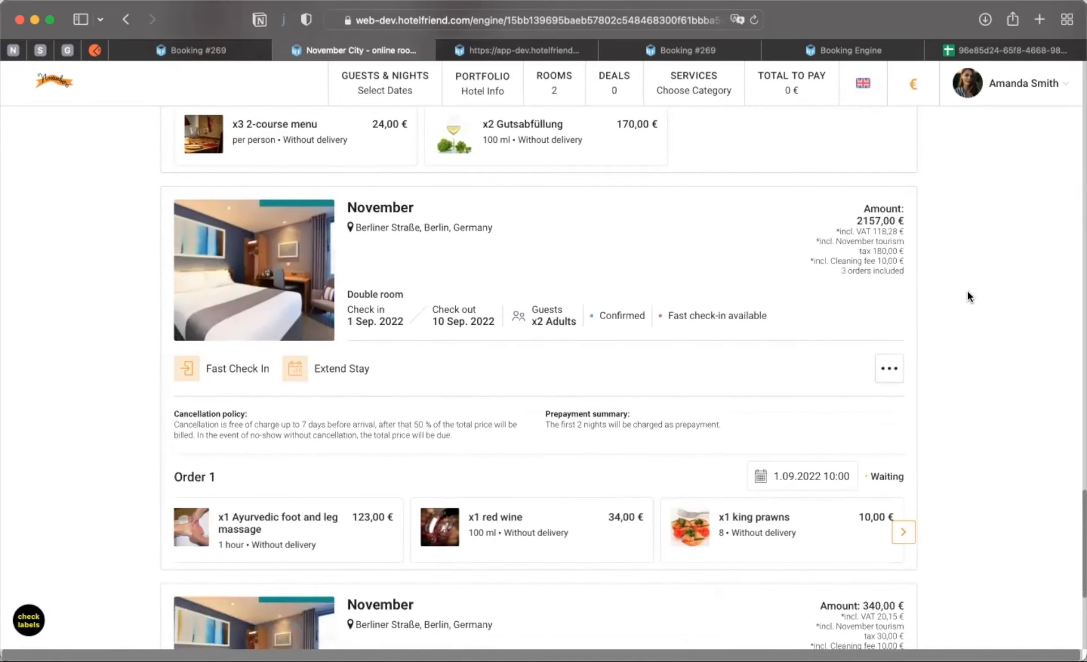
pyautogui.scroll(10, 968, 292)
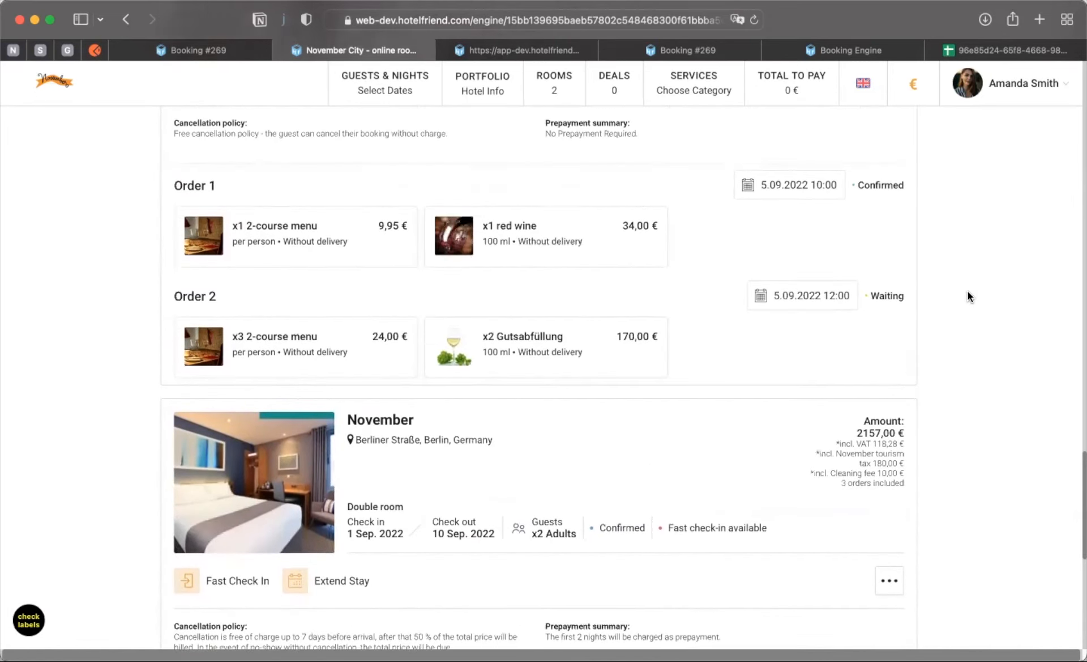
pyautogui.scroll(2, 967, 296)
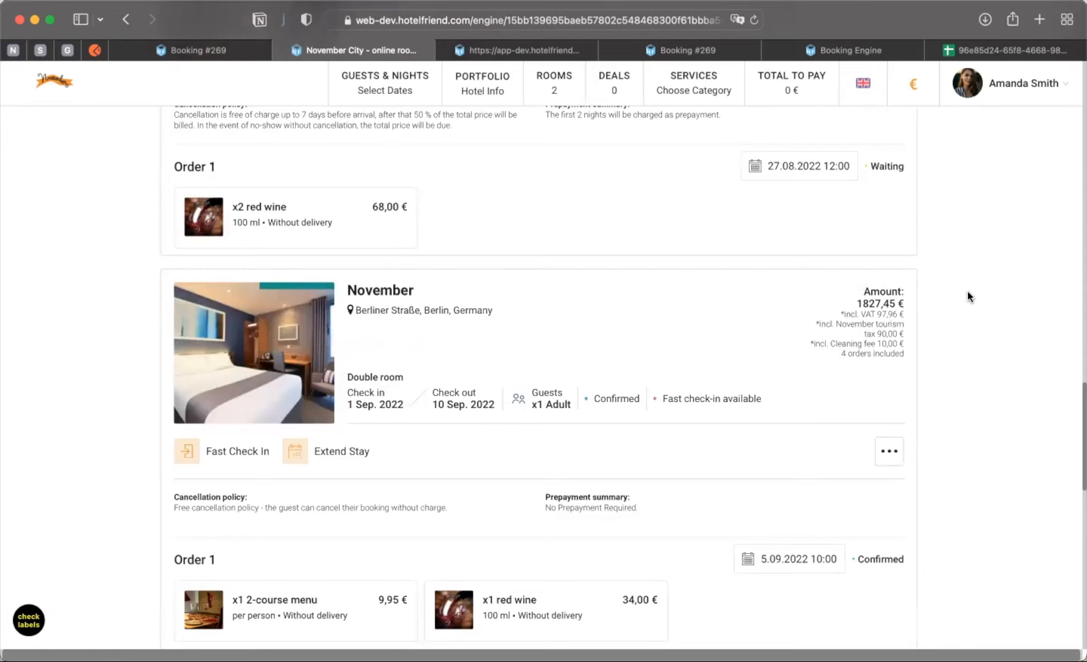
pyautogui.scroll(10, 967, 296)
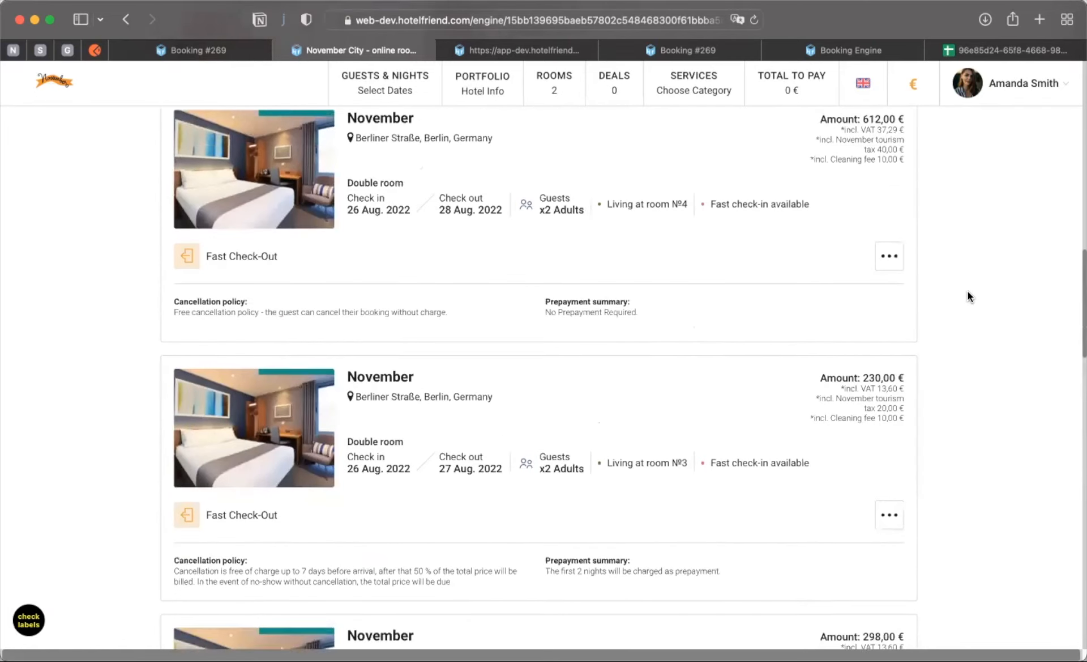